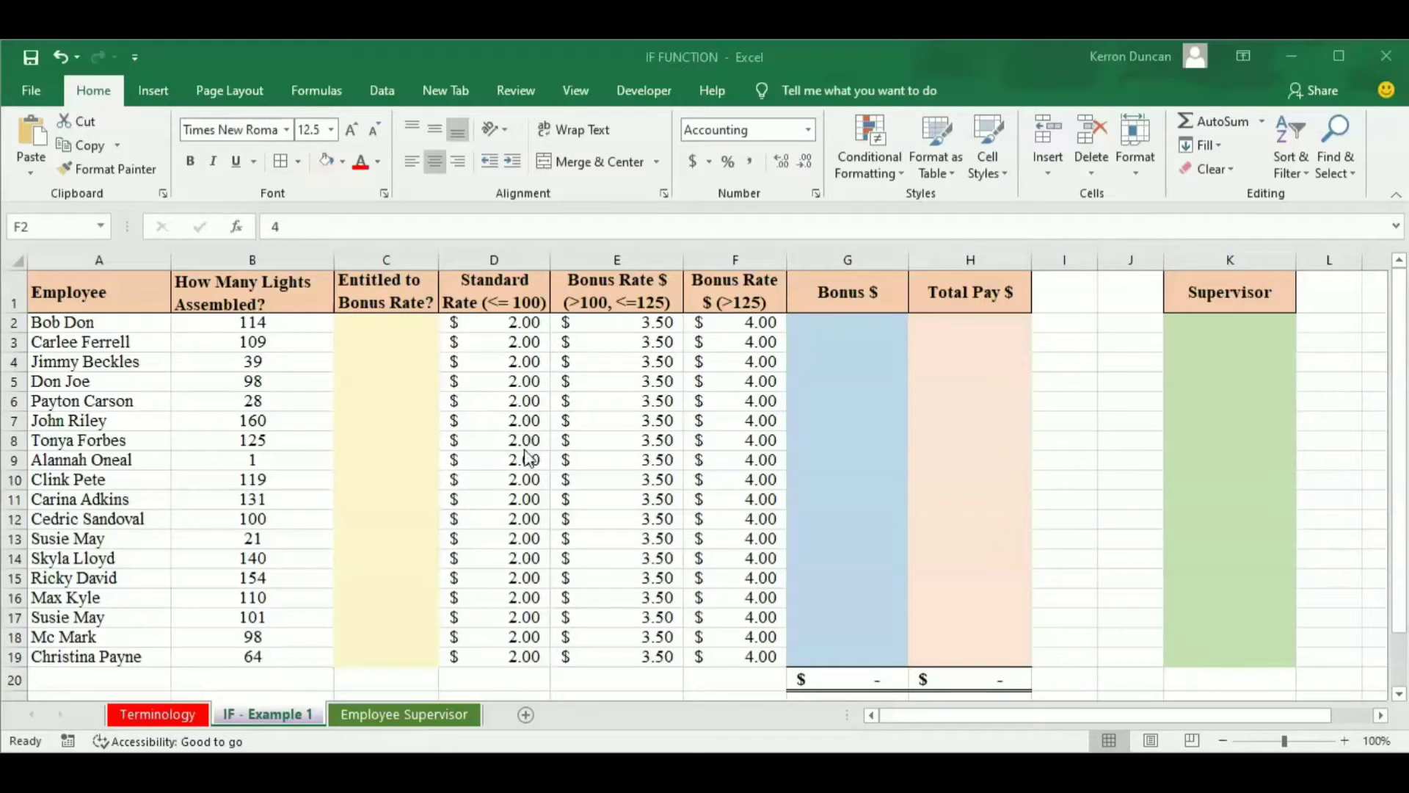
Examine the standard rate and the two bonus rates in cells D2, E2 and F2.
click(513, 327)
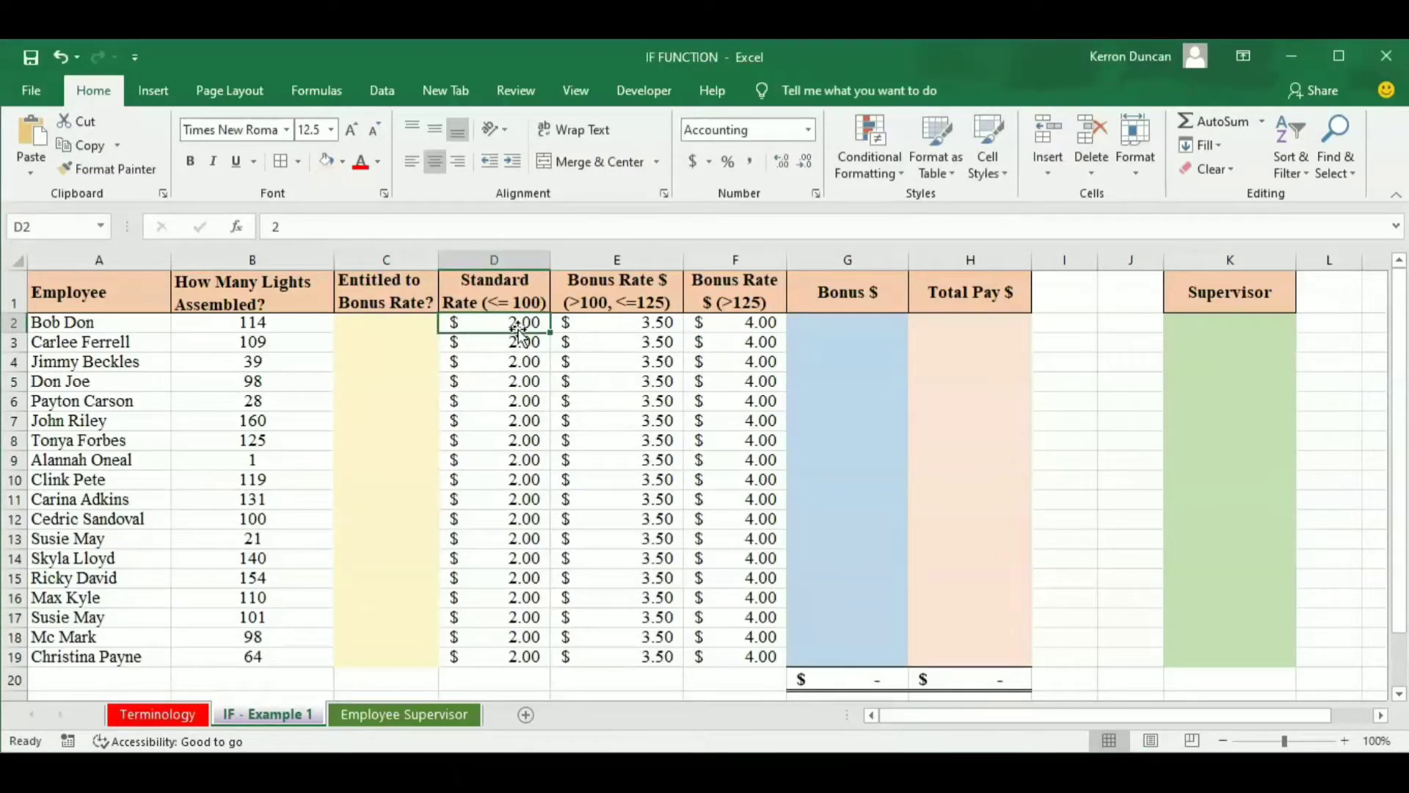
click(571, 325)
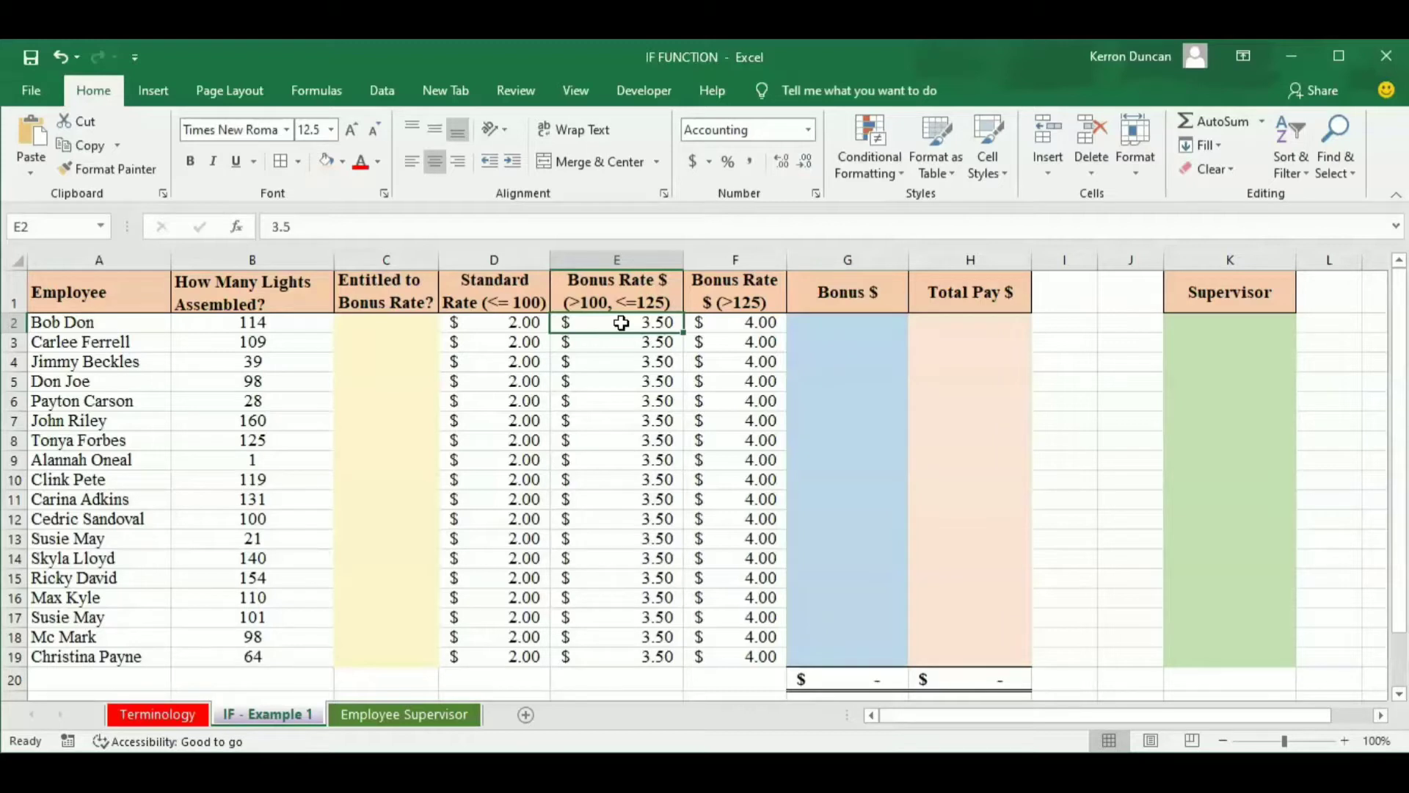
click(713, 326)
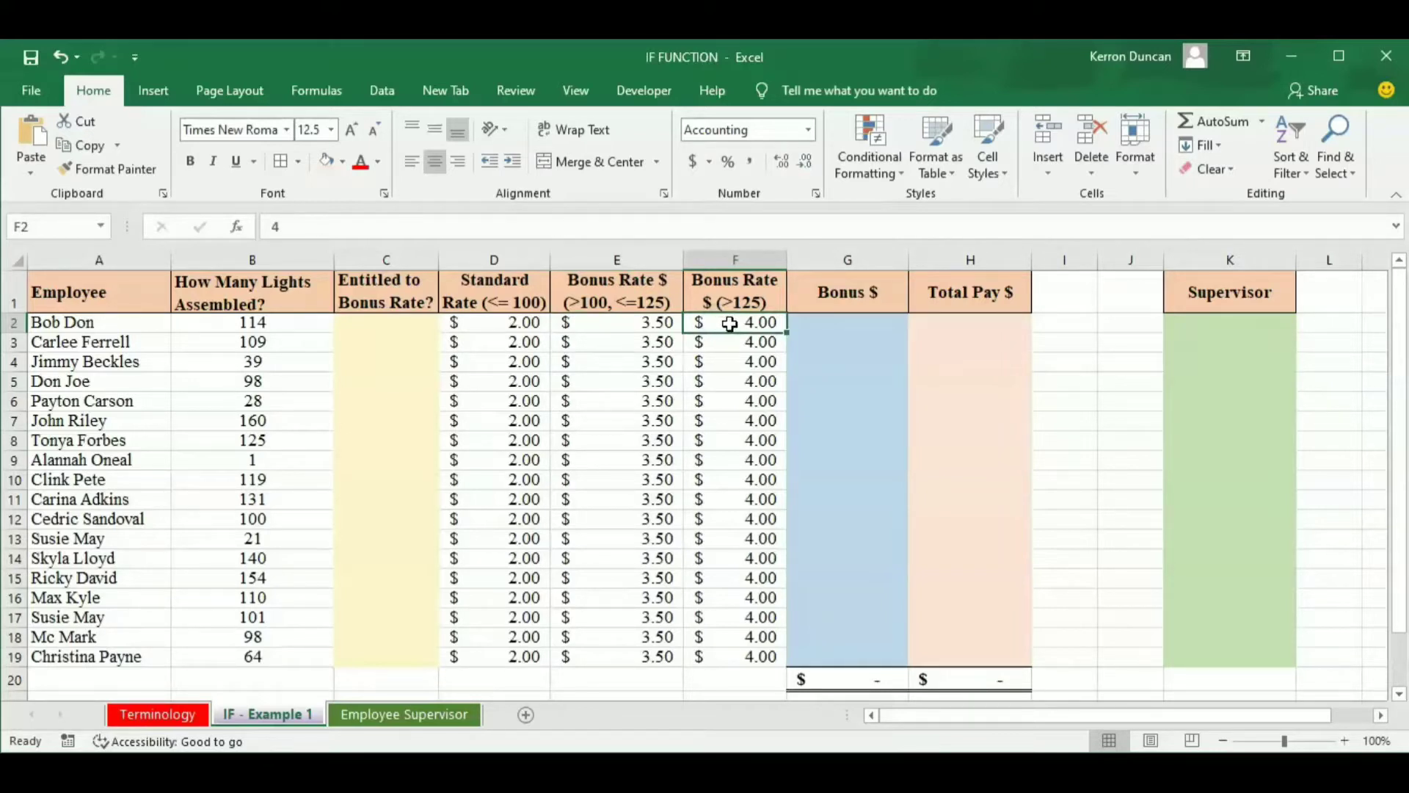
click(737, 323)
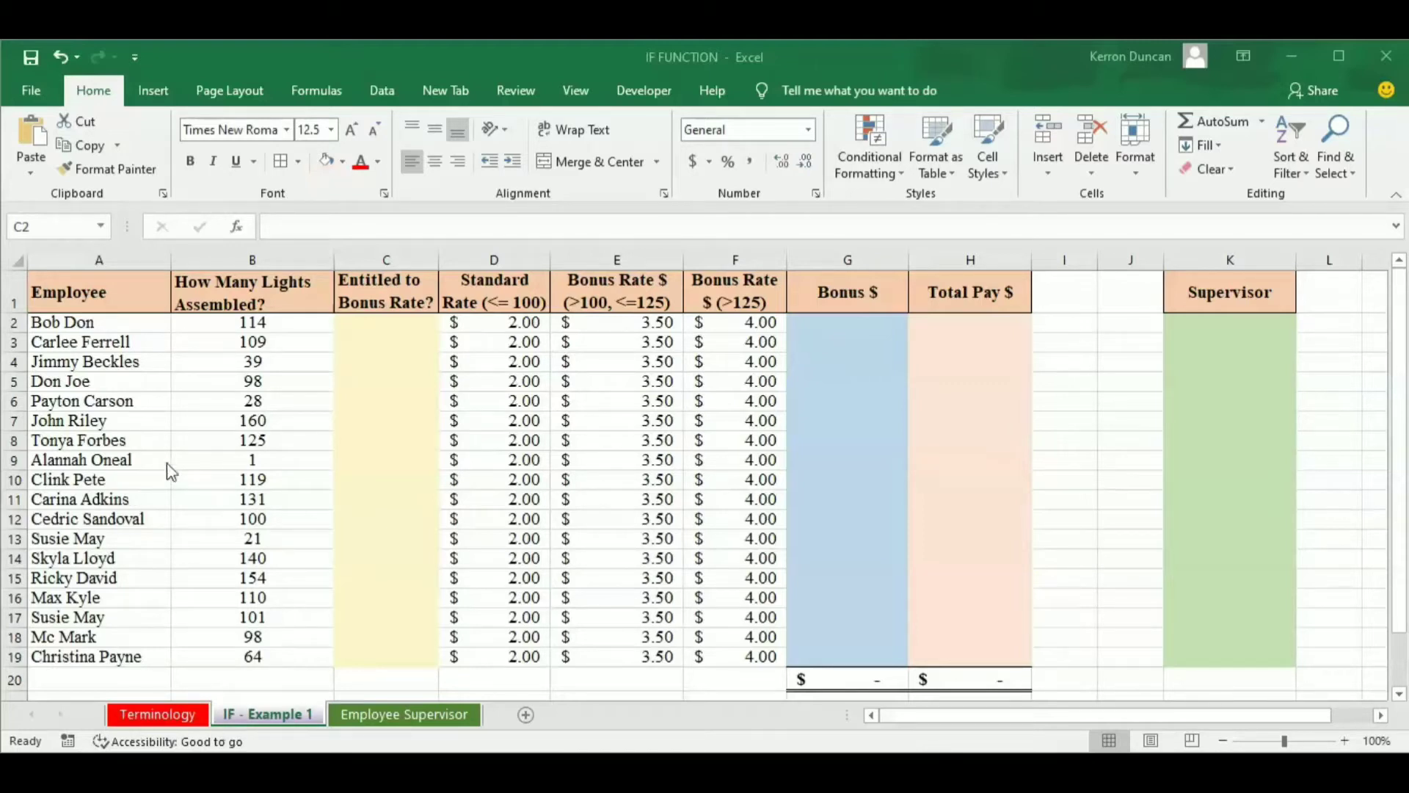
Start an IF formula in C2, under Entitled to Bonus Rate?, with the logical test B2>100.
click(389, 324)
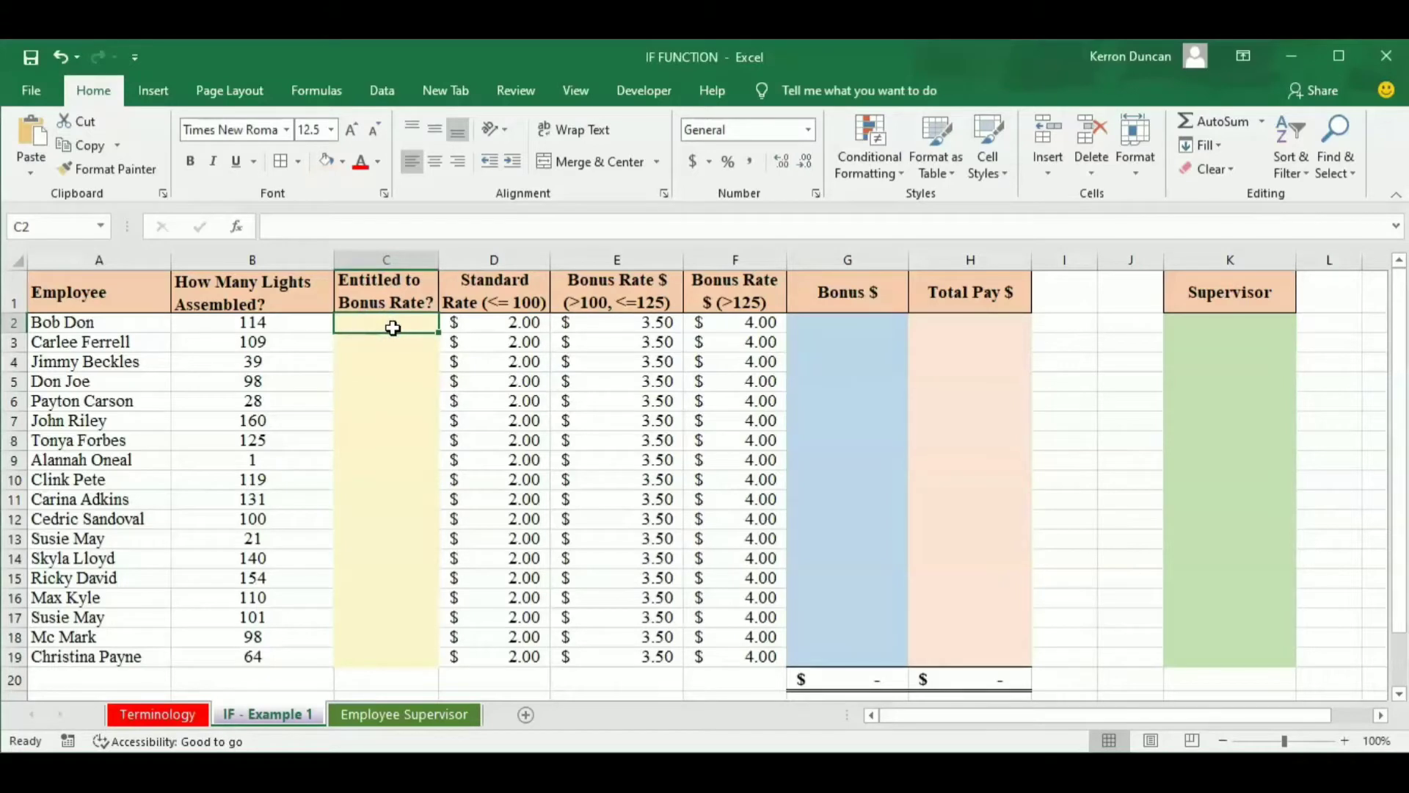
text(=IF()
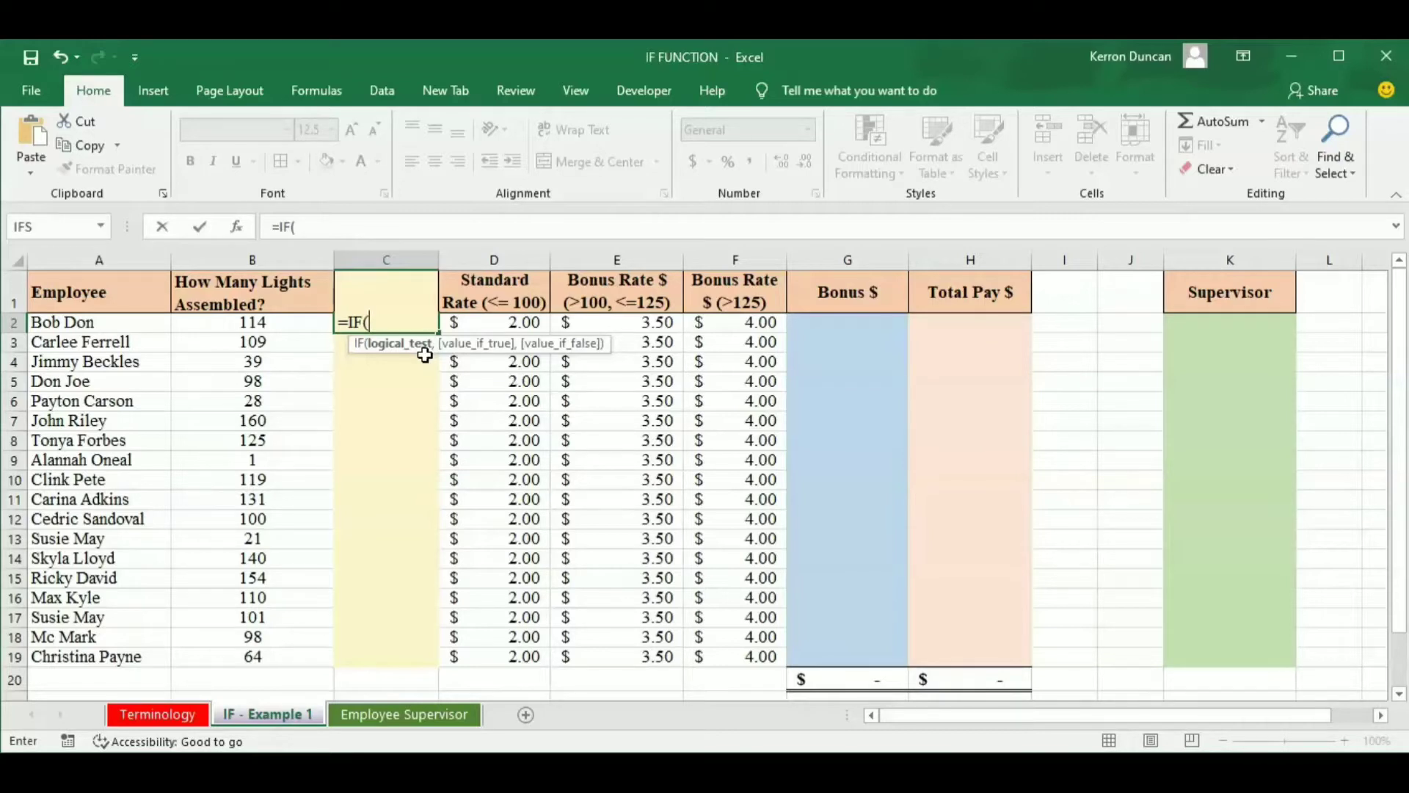
click(254, 323)
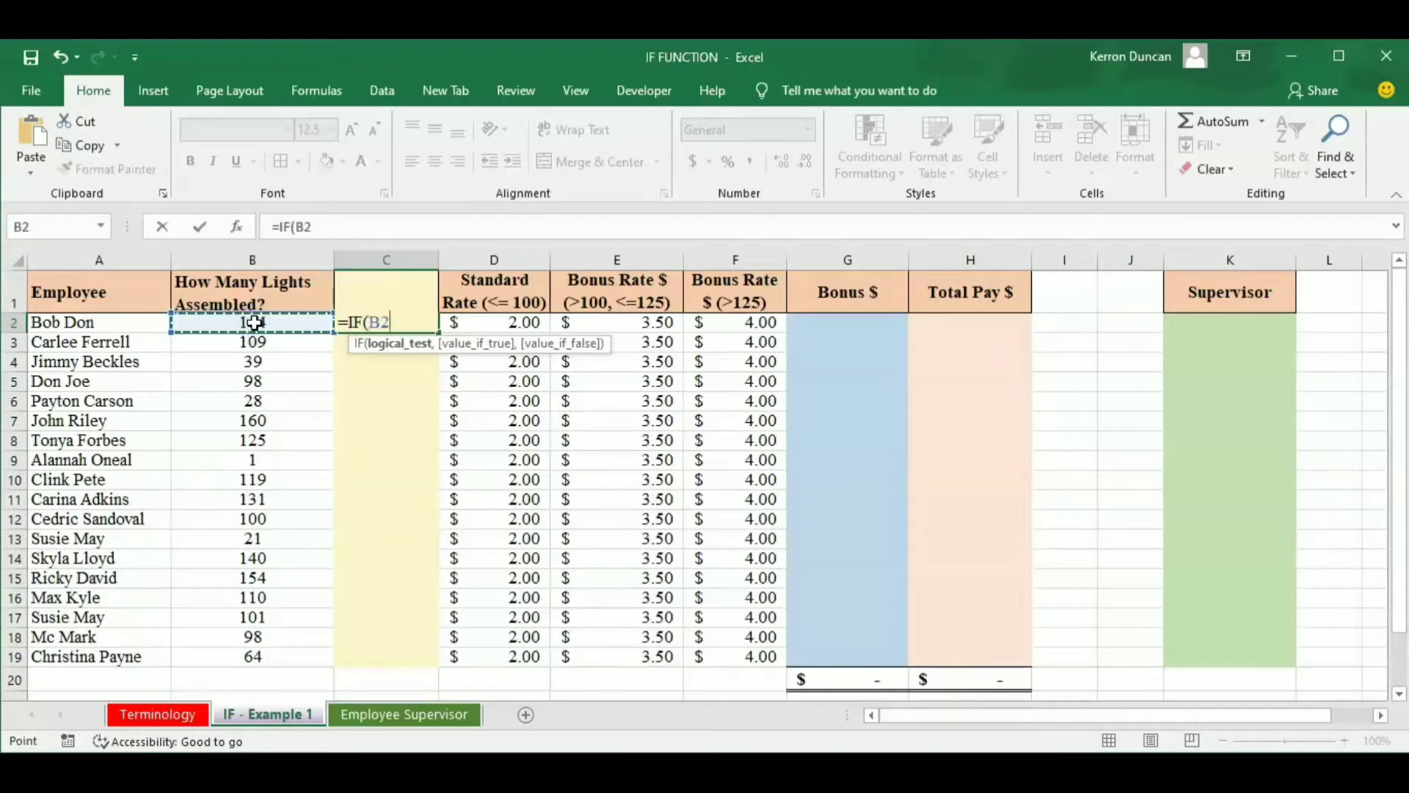
text(>100)
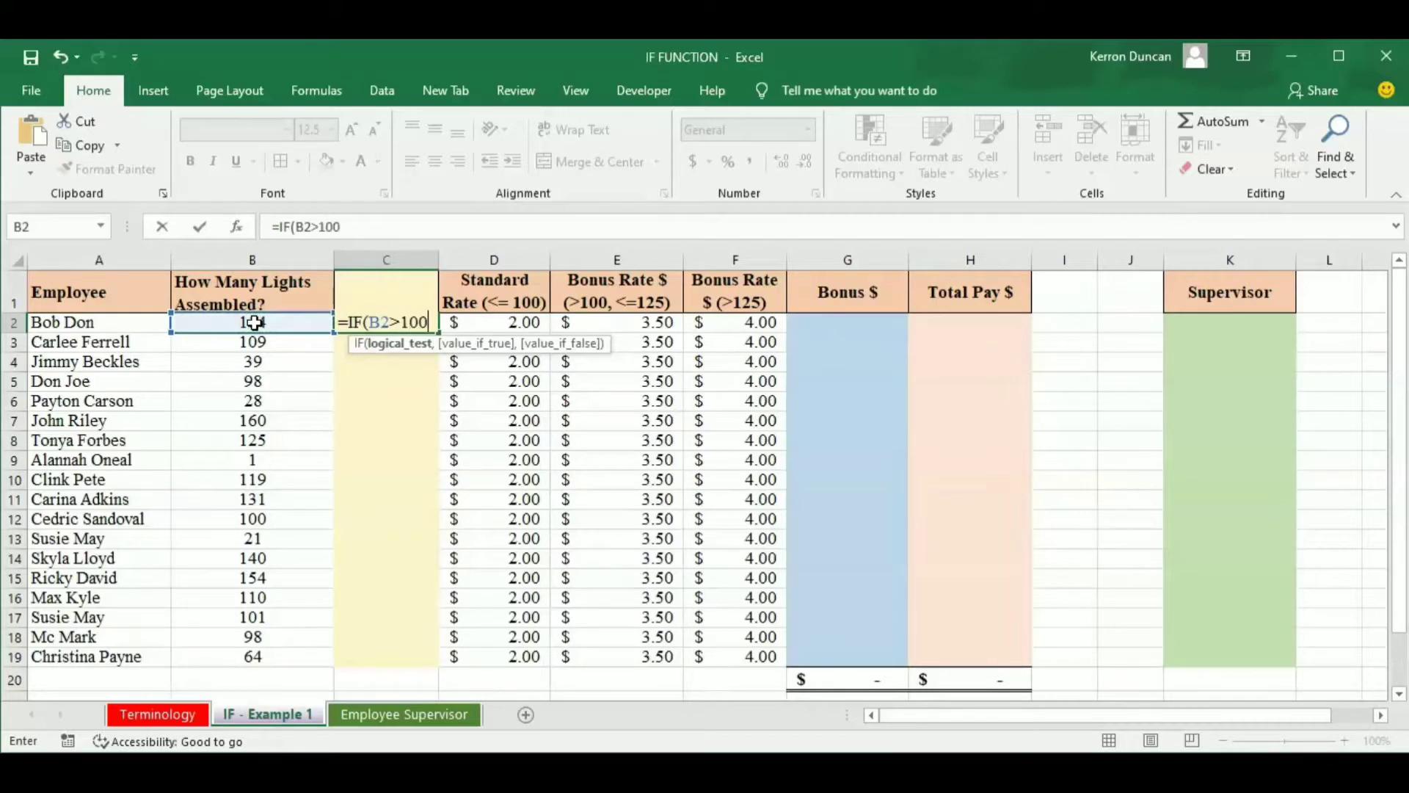
text(,)
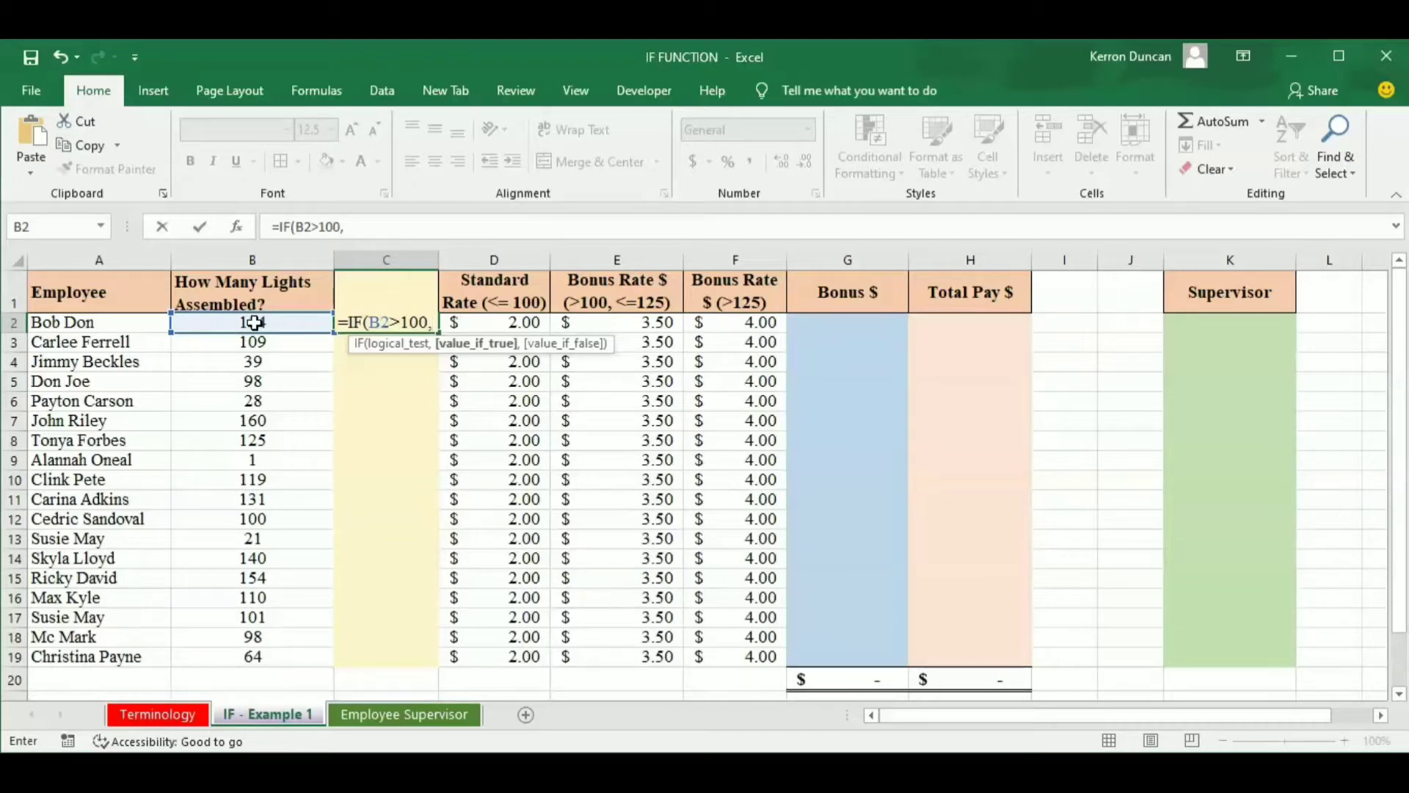
Complete the C2 formula so it returns "Yes" when the test is true and "No" when it is false.
text("Yes)
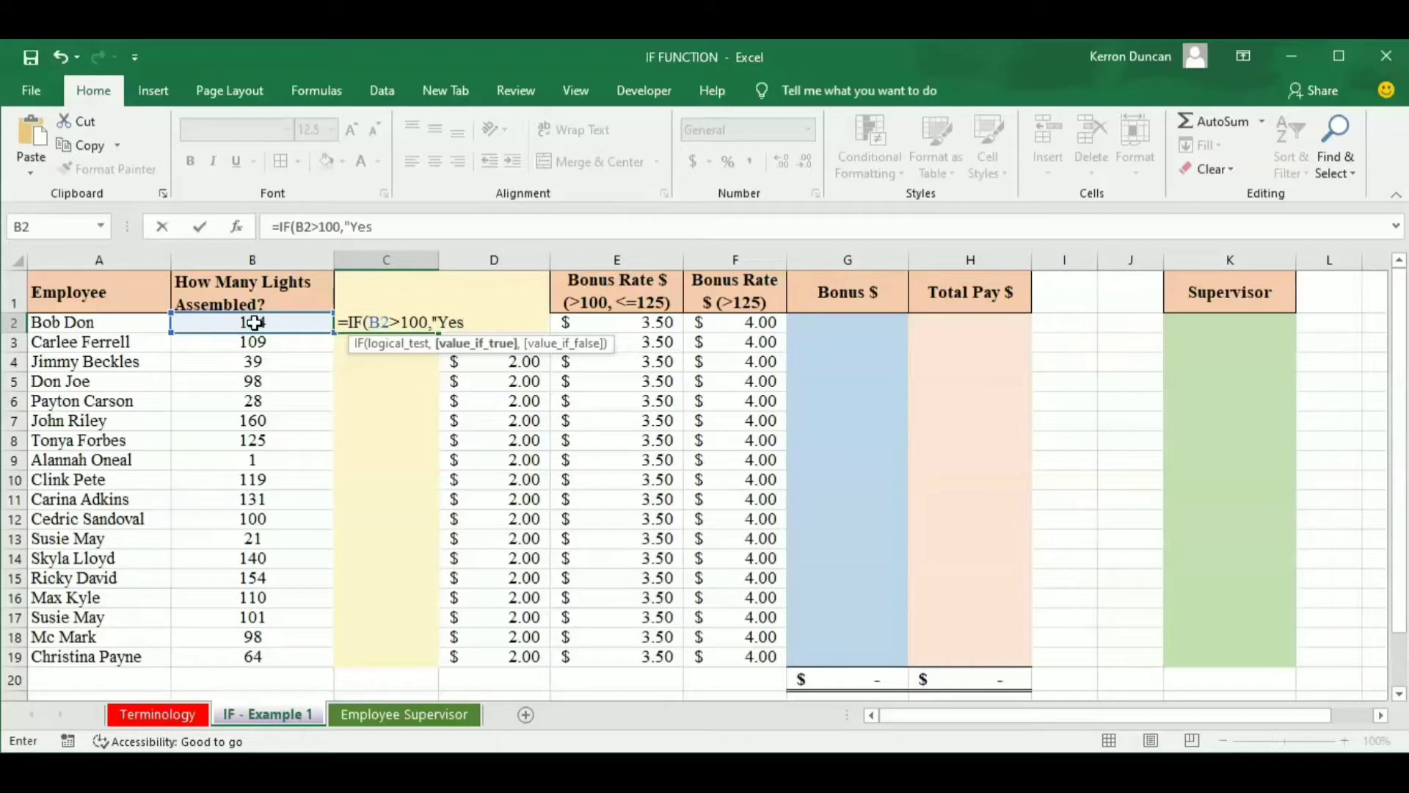
text(",)
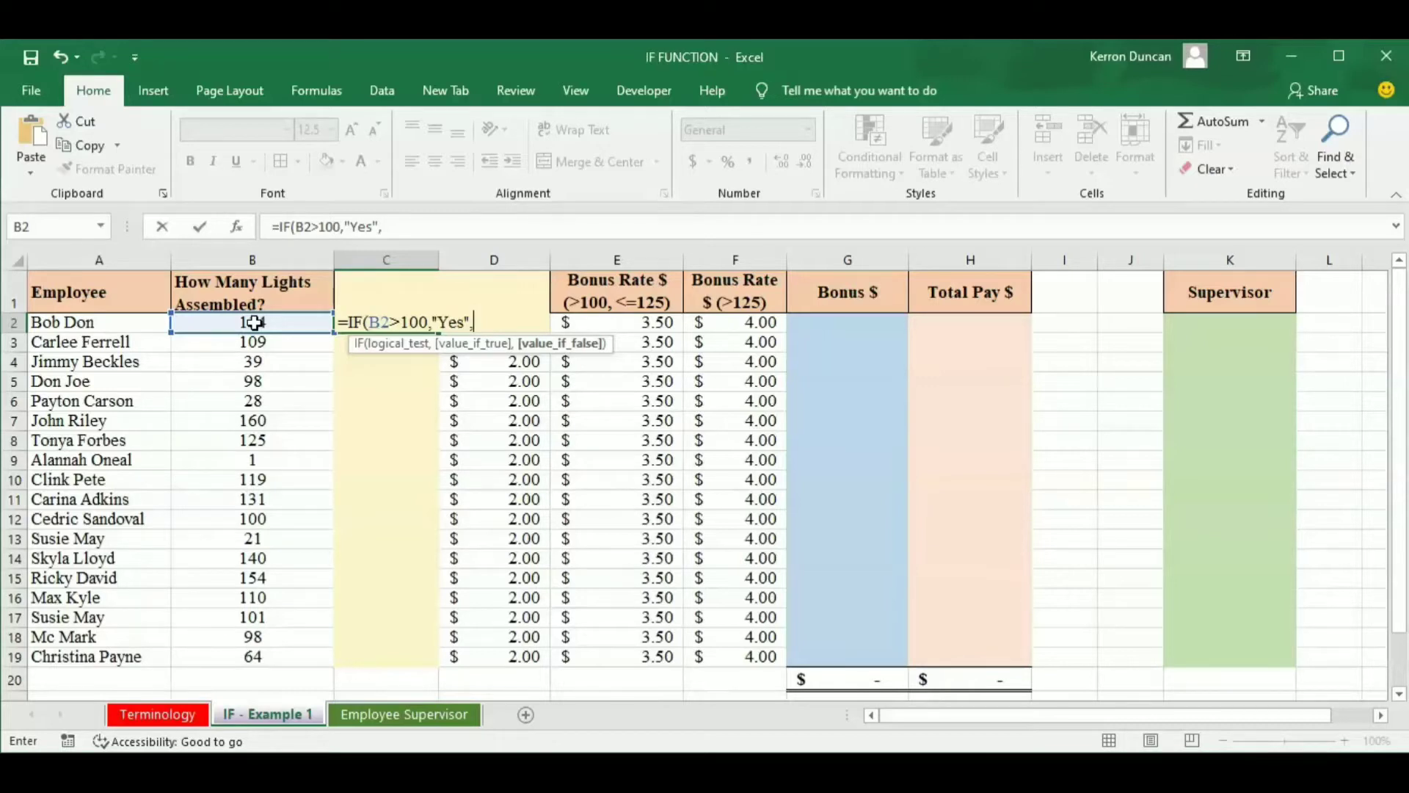
text("No"))
key(Return)
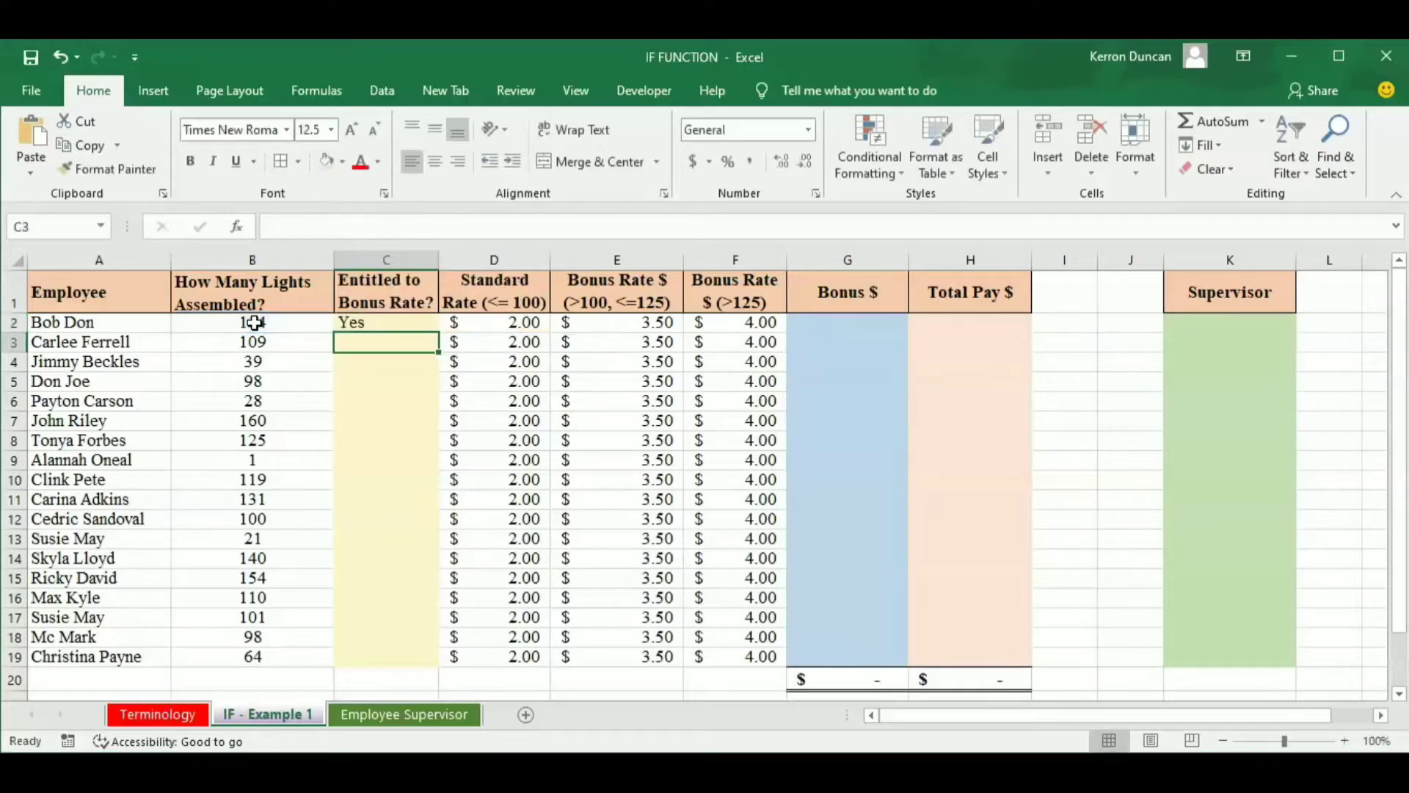
Fill the C2 bonus entitlement formula down the column to C19.
click(387, 323)
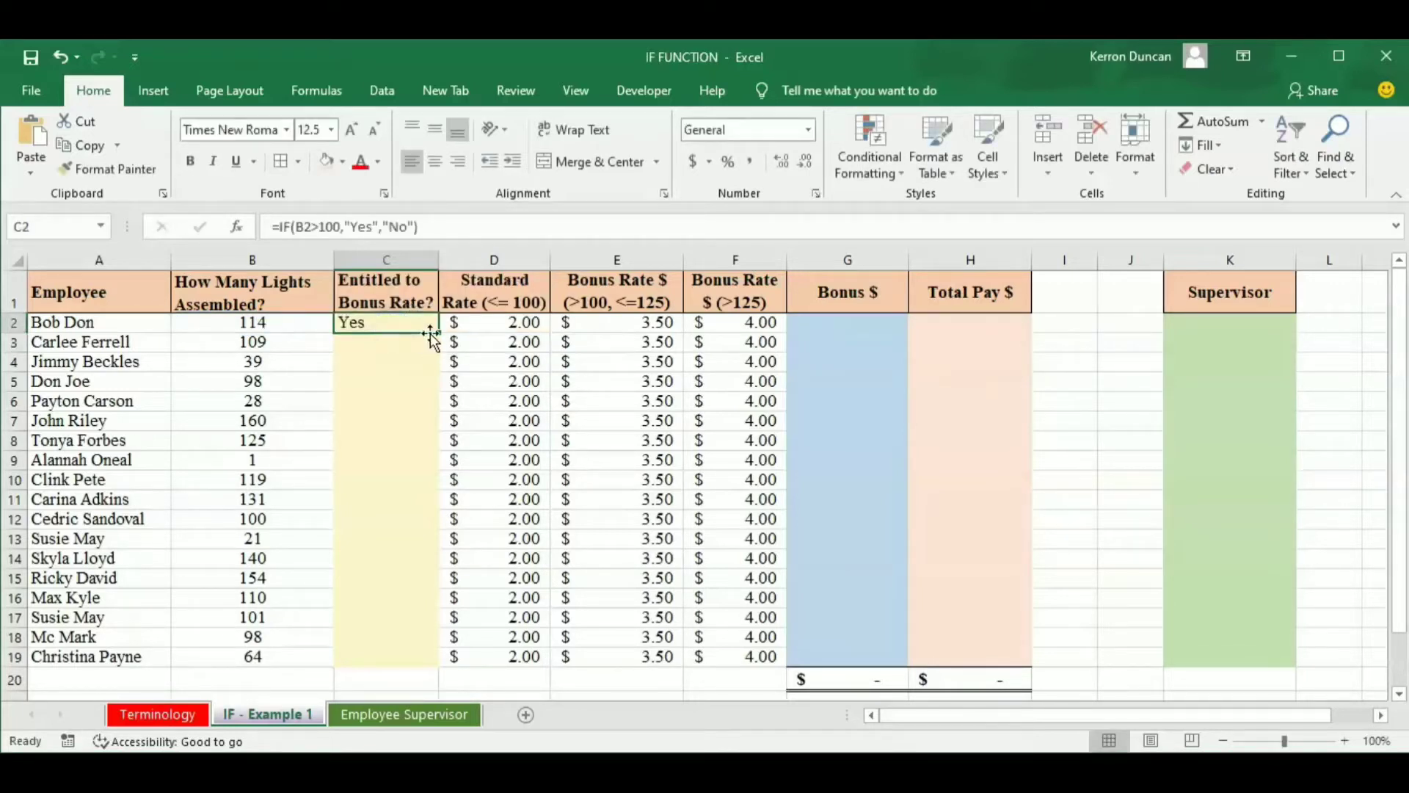
double_click(439, 335)
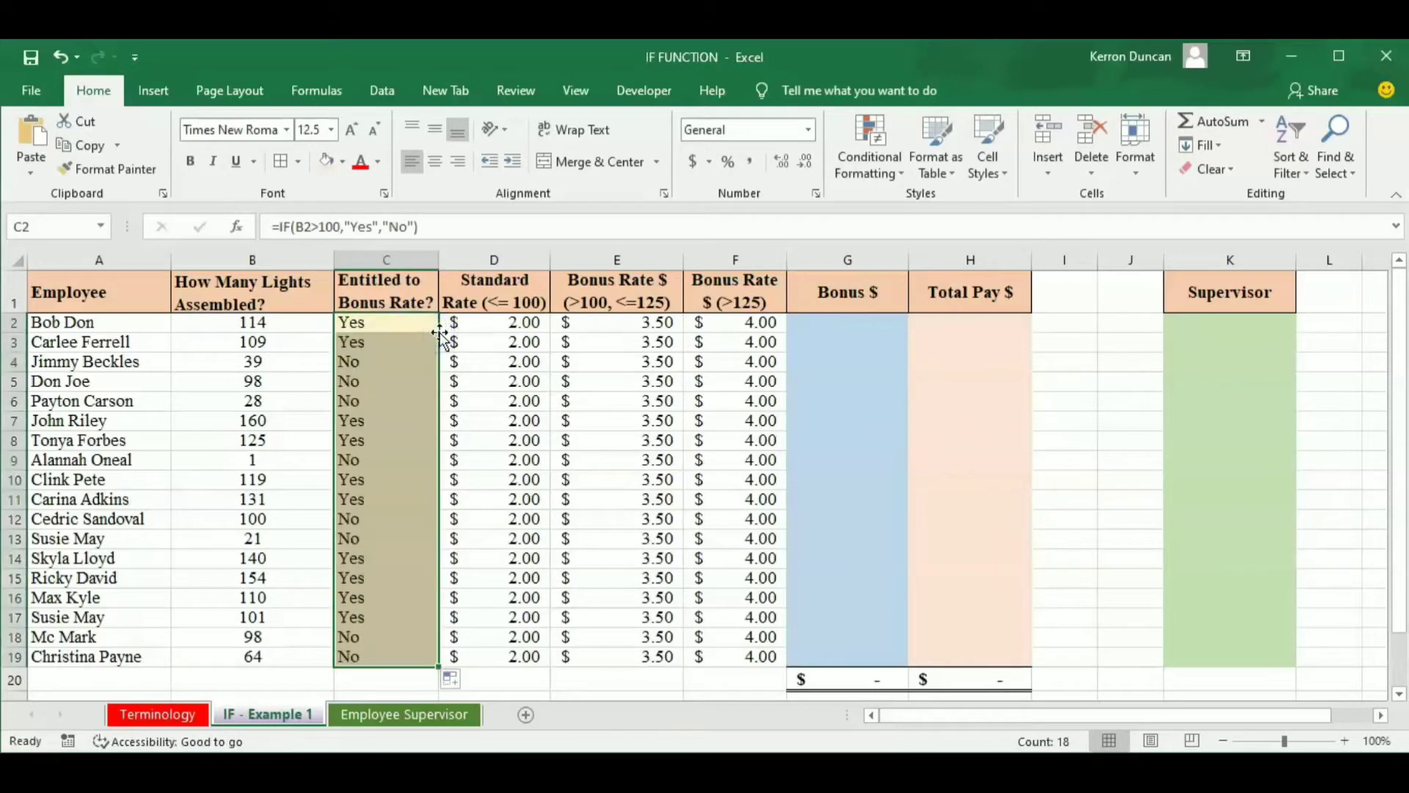
click(376, 323)
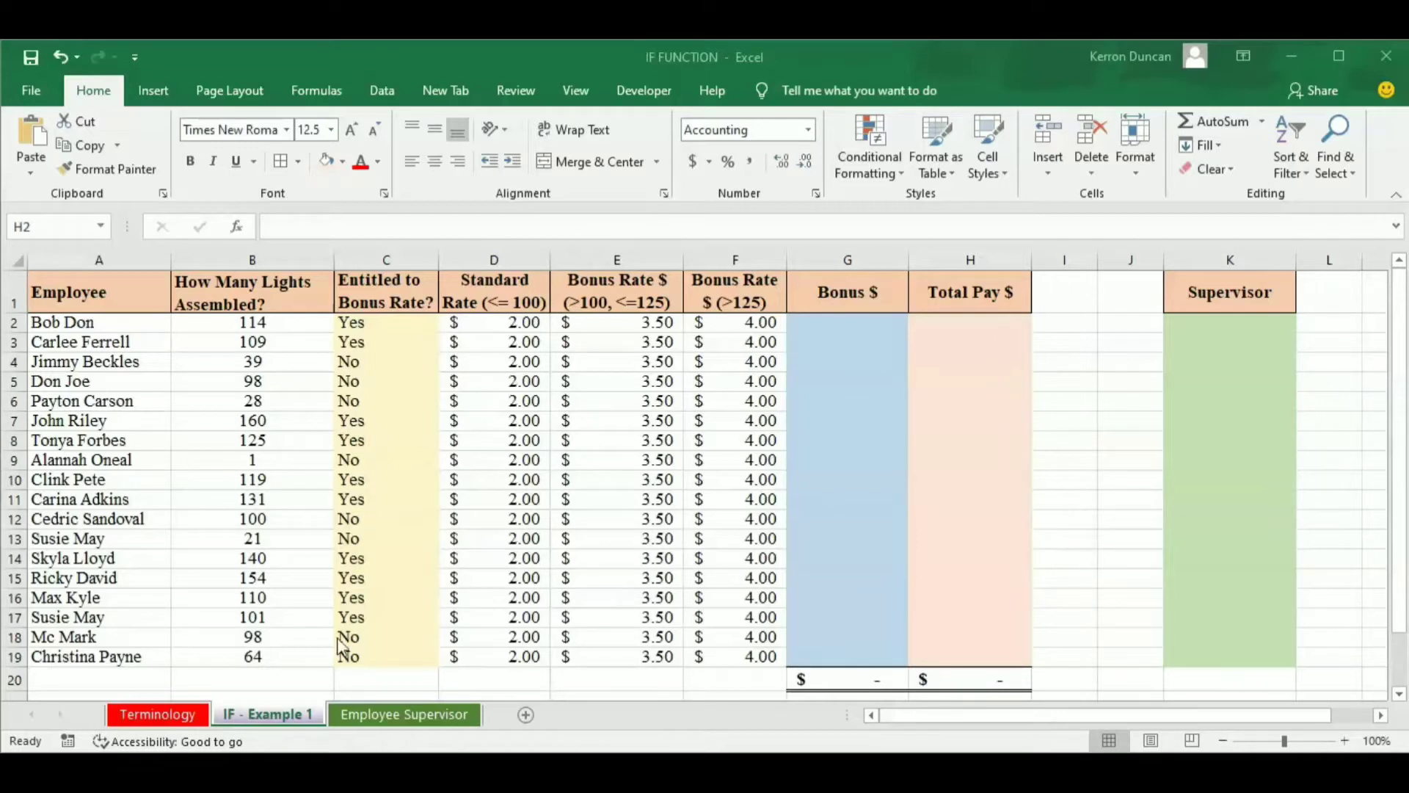
Start an IF formula in H2, under Total Pay $, with the logical test C2="Yes".
click(956, 321)
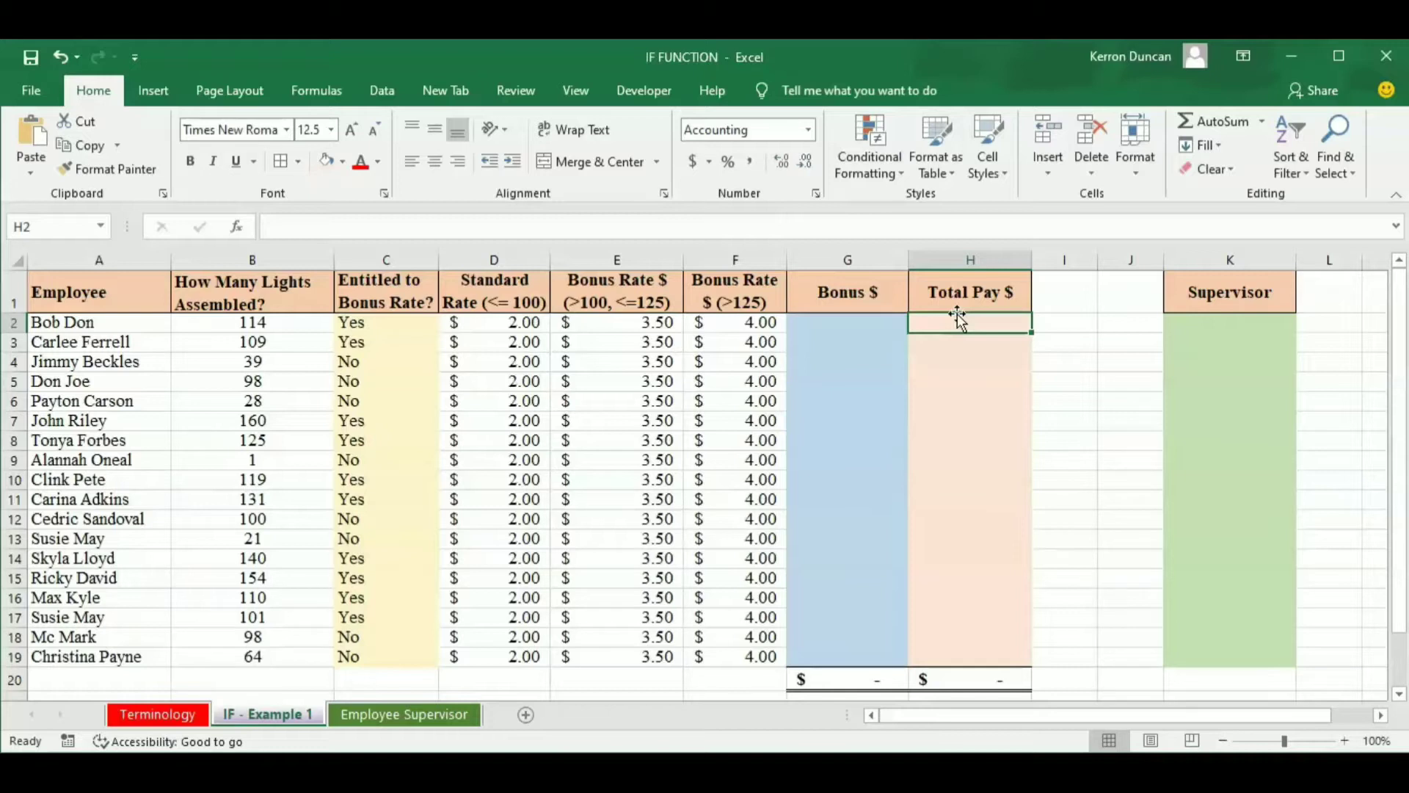
text(=if)
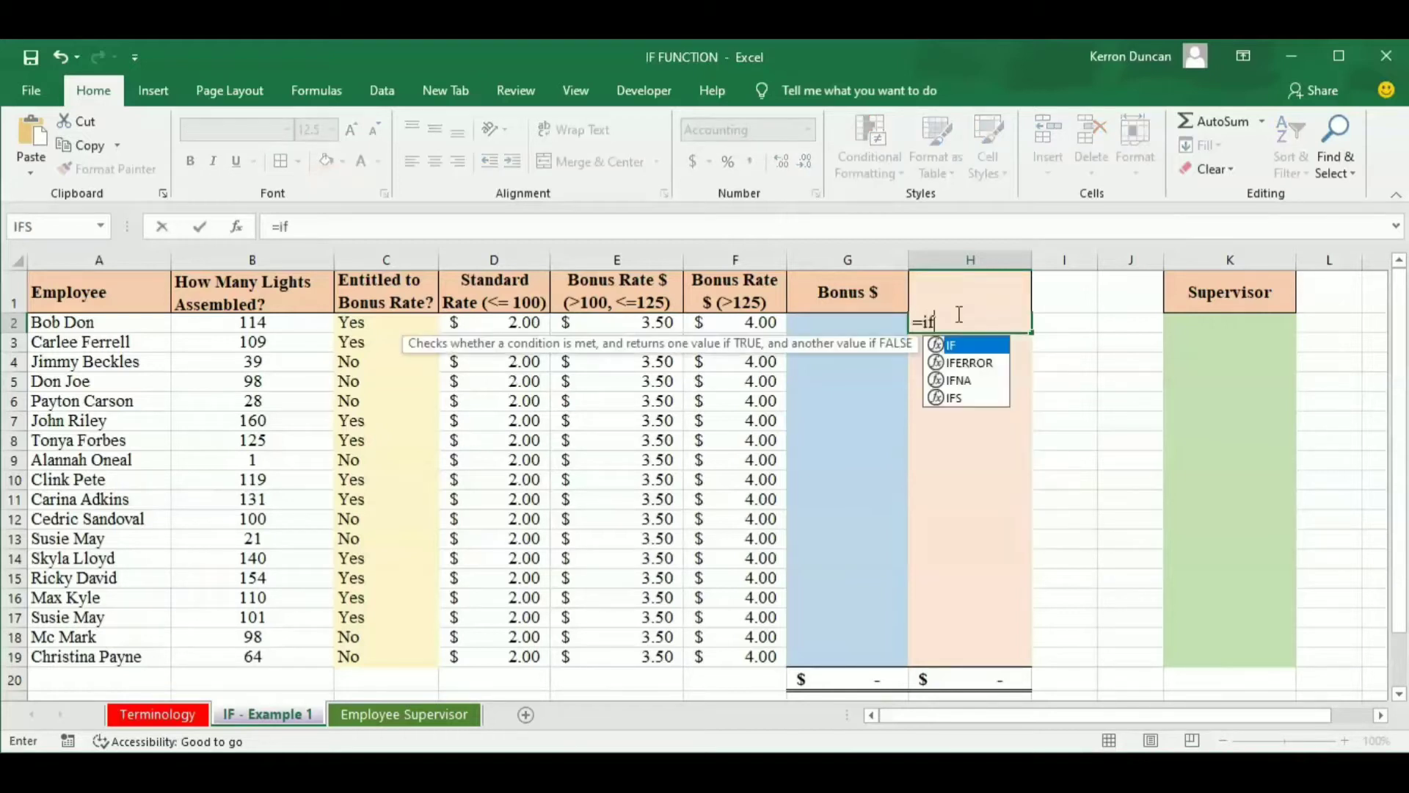
key(Tab)
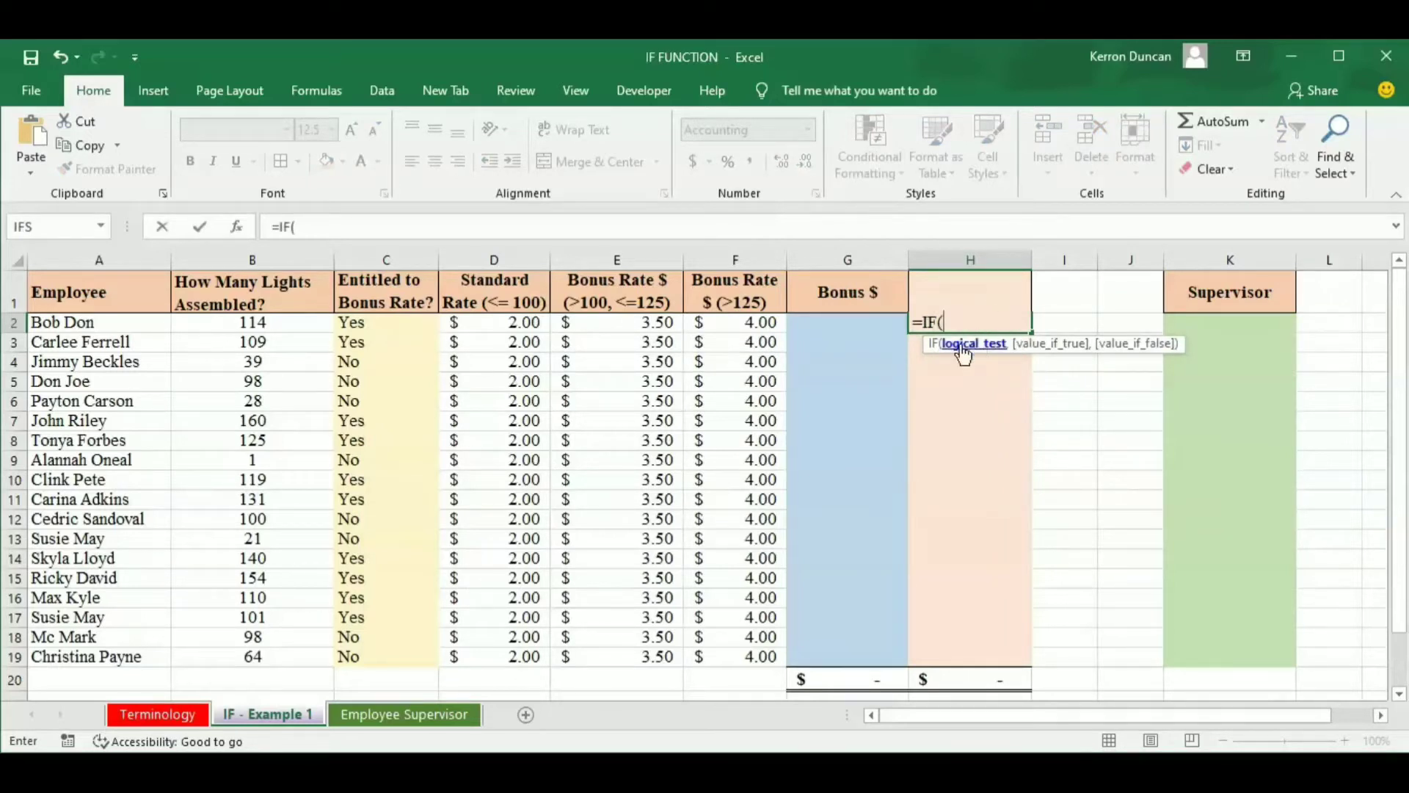
click(379, 323)
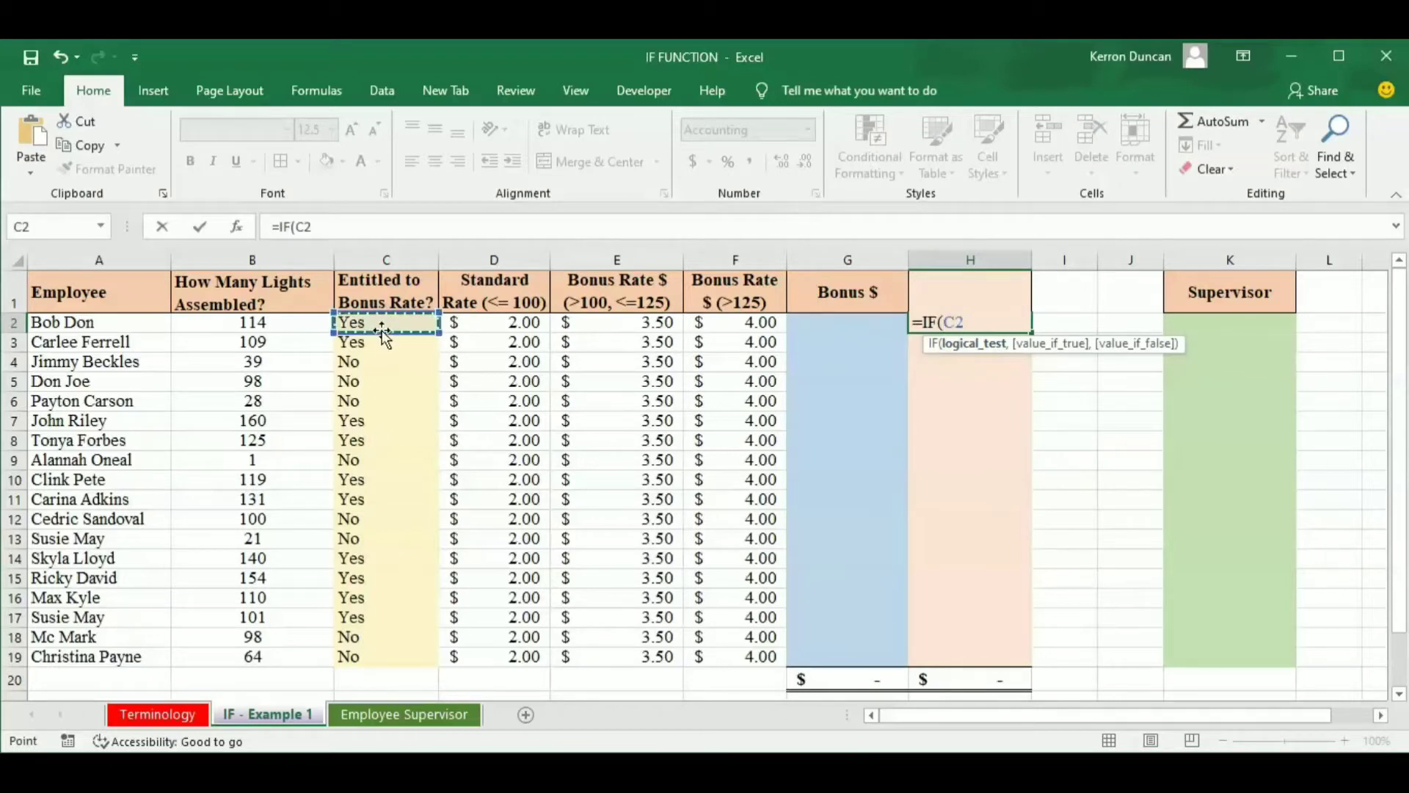
text(="Yes")
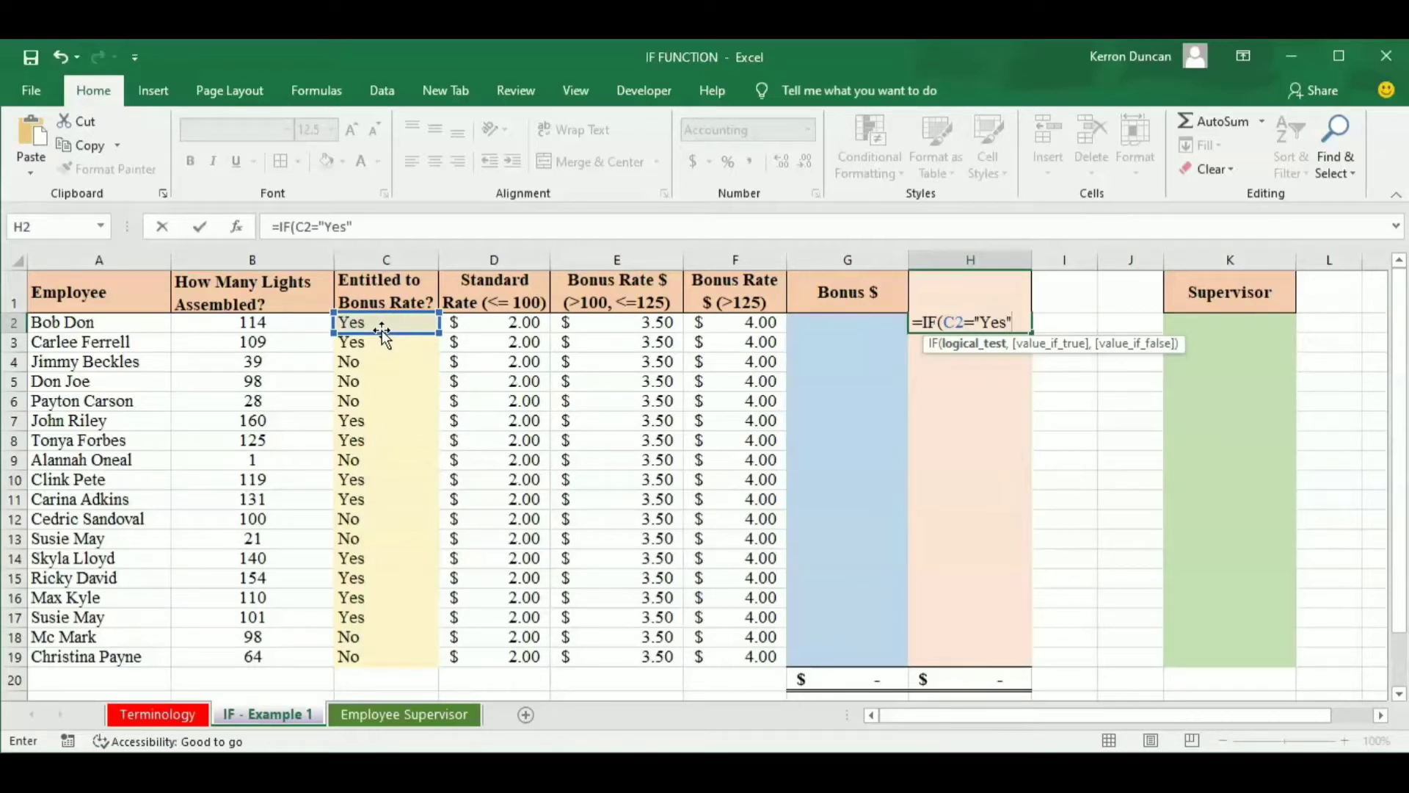
text(,)
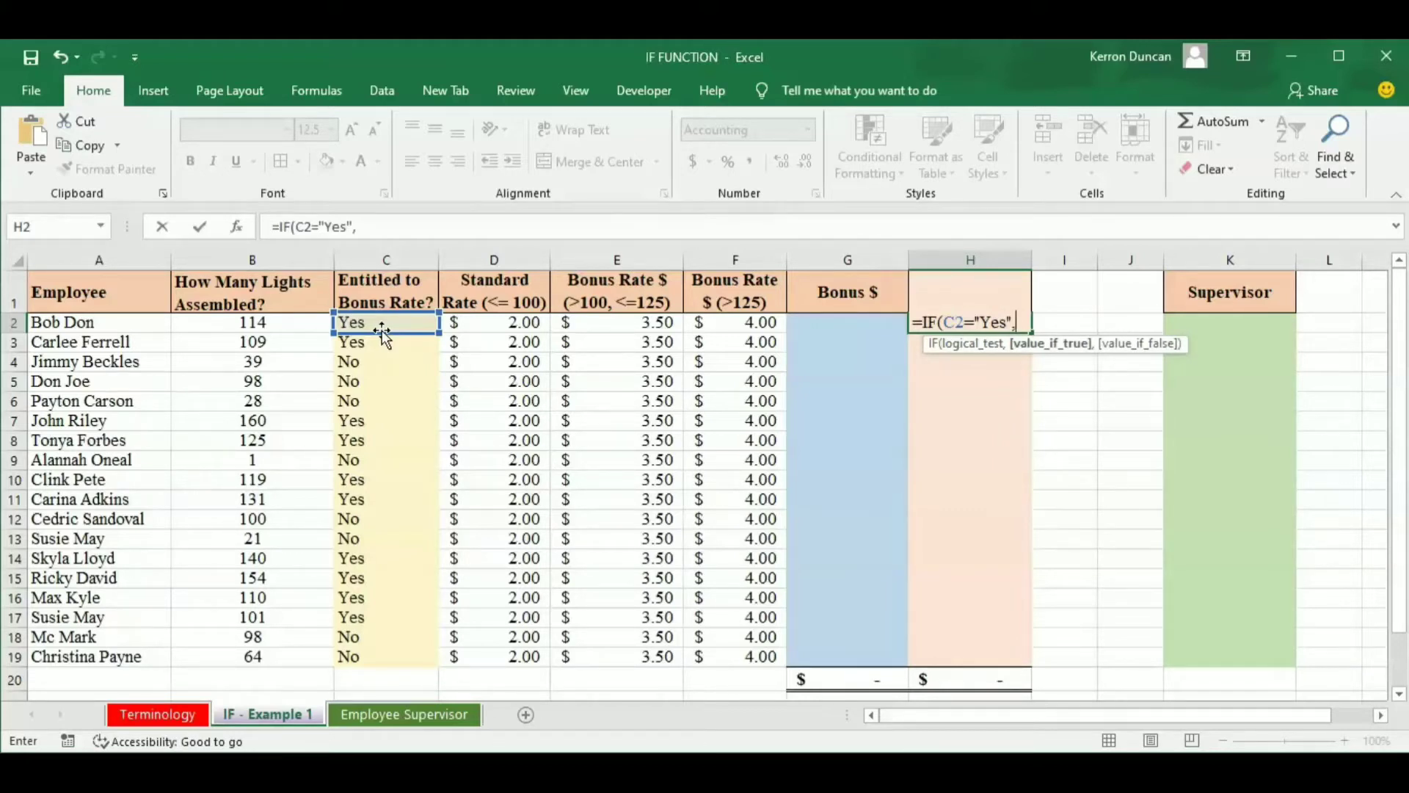
text((100*)
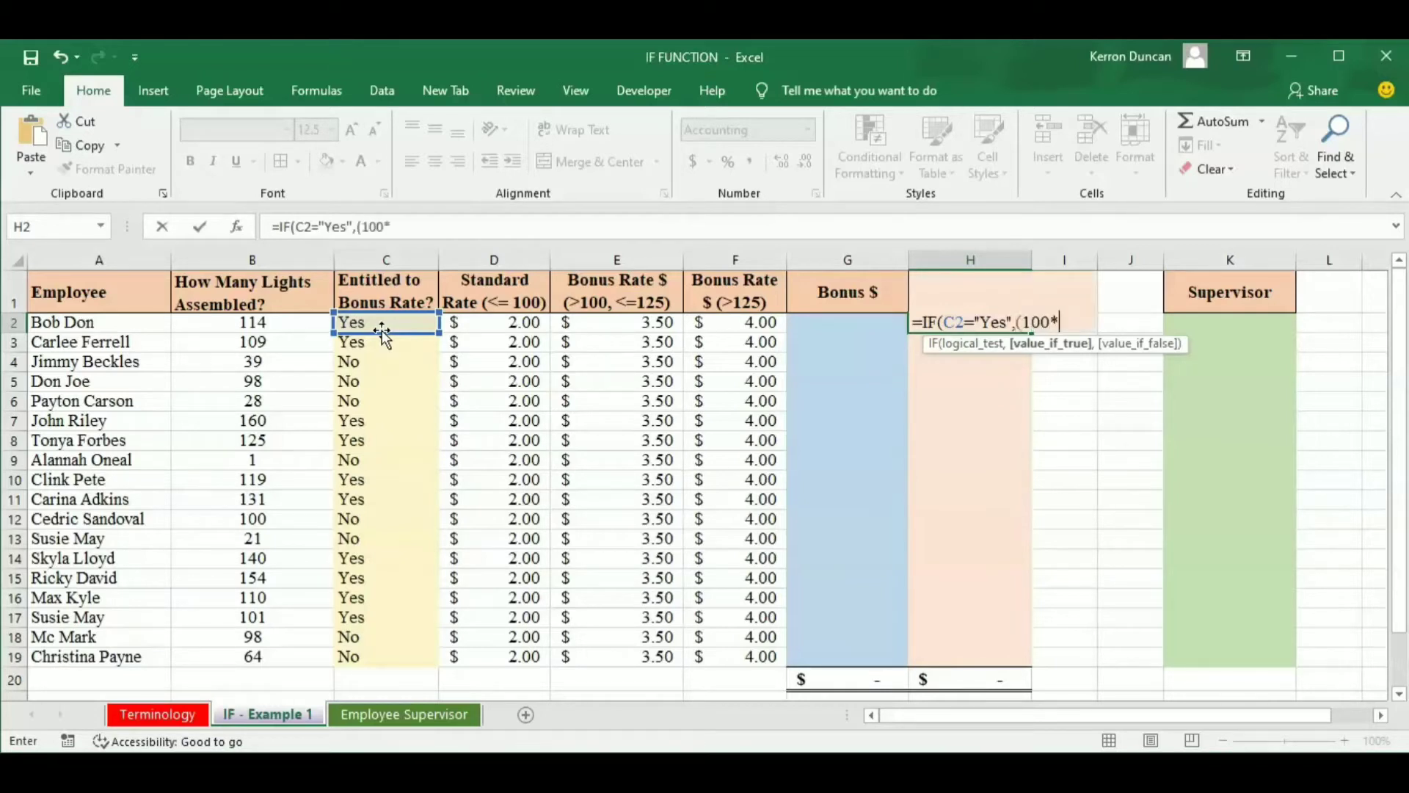
Set the value-if-true argument of the H2 formula to (100*D2)+G2.
click(524, 330)
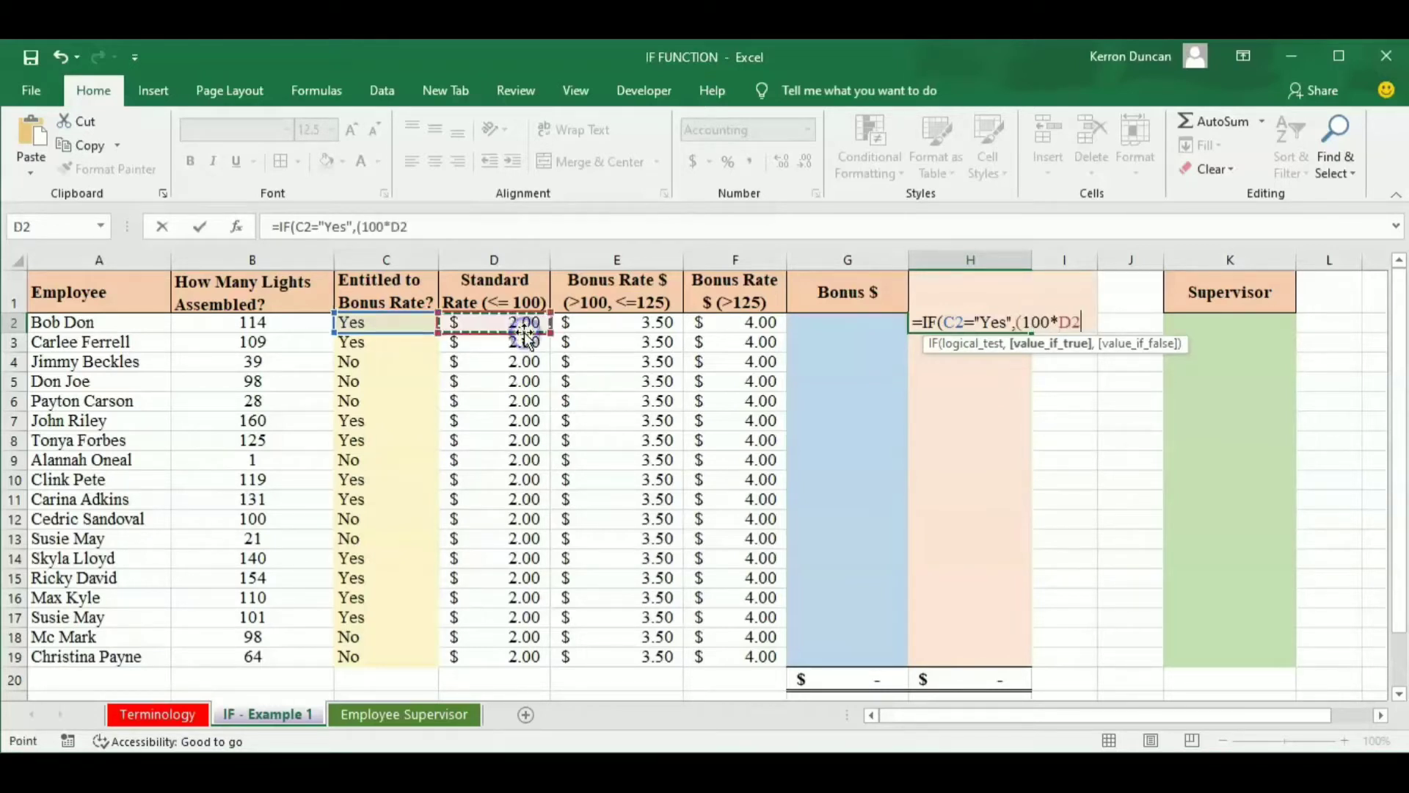
text()+)
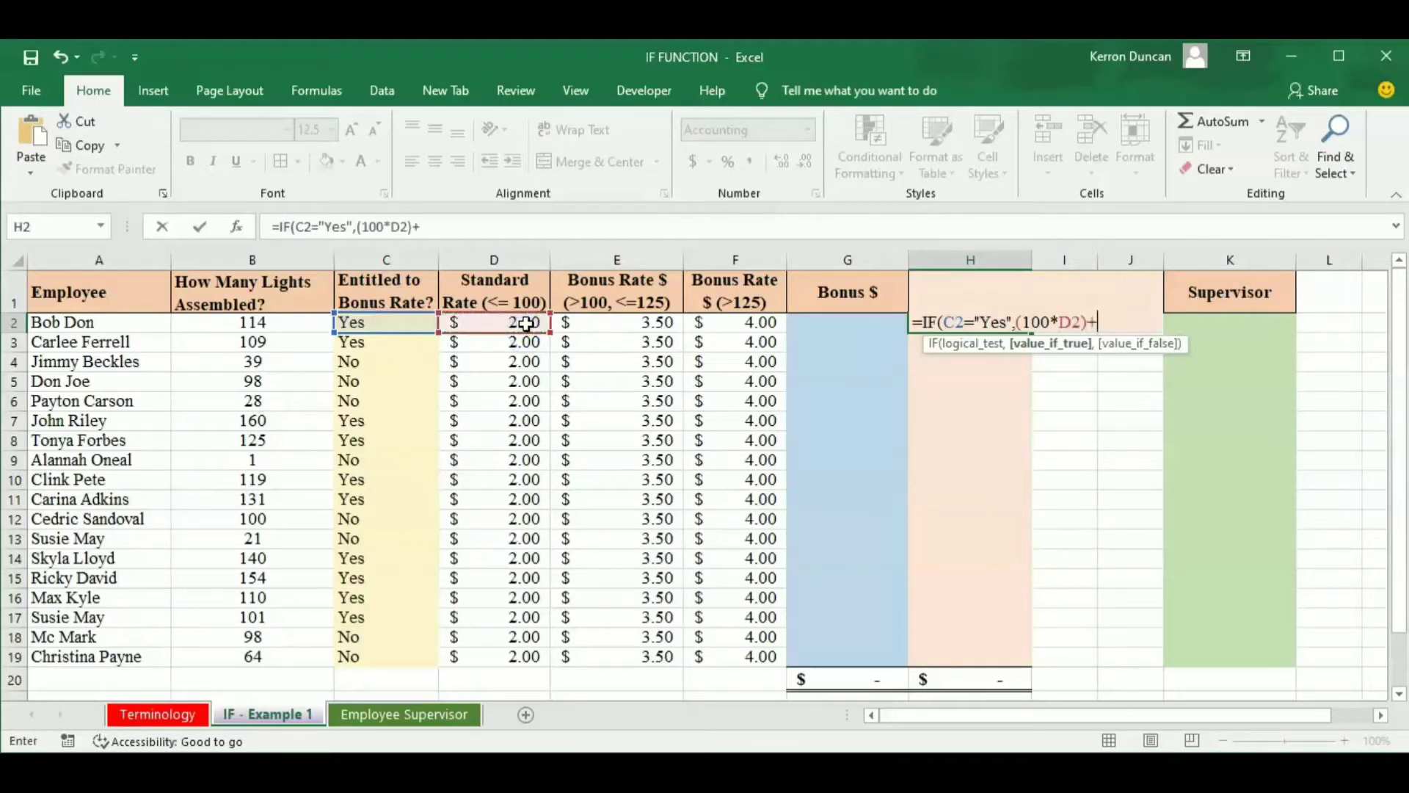
click(827, 325)
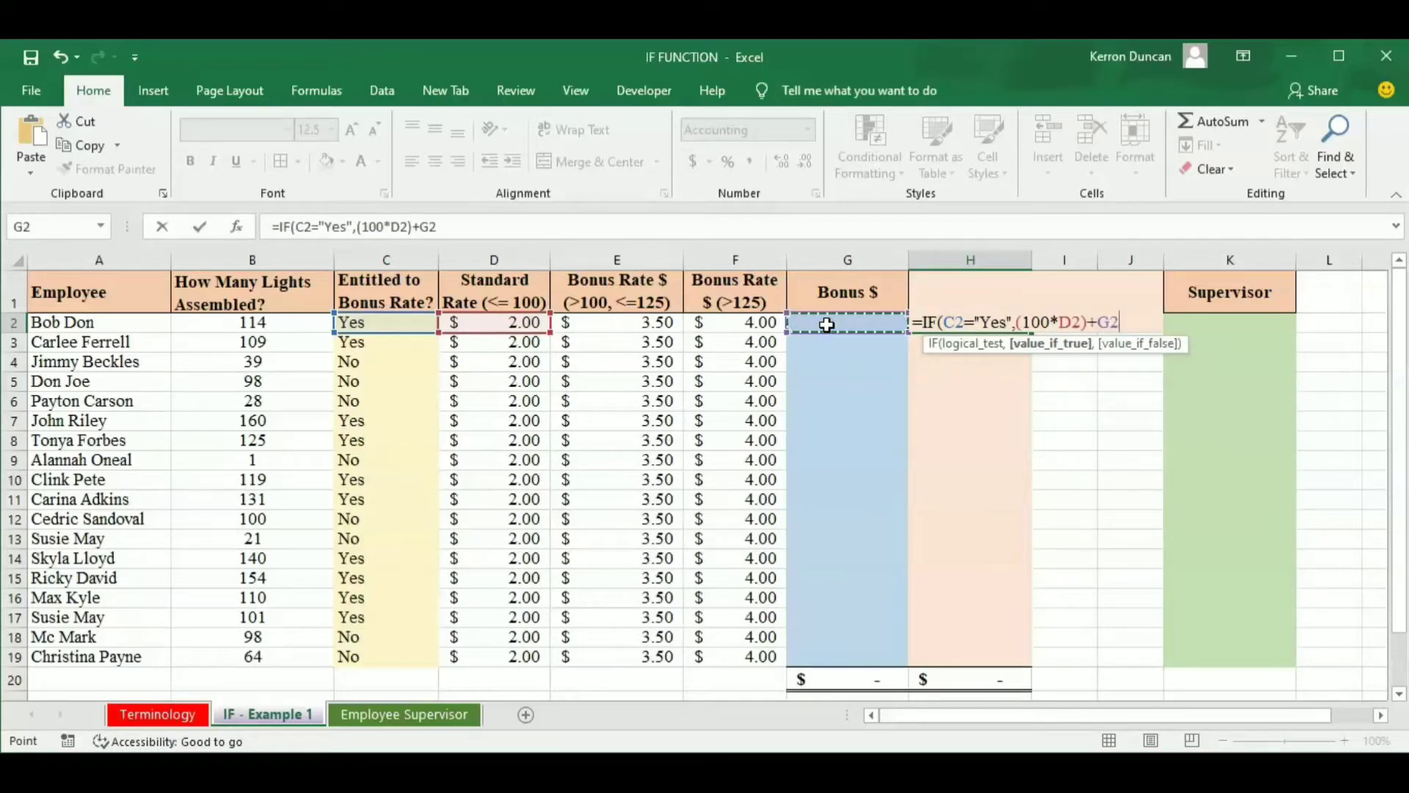
text(,)
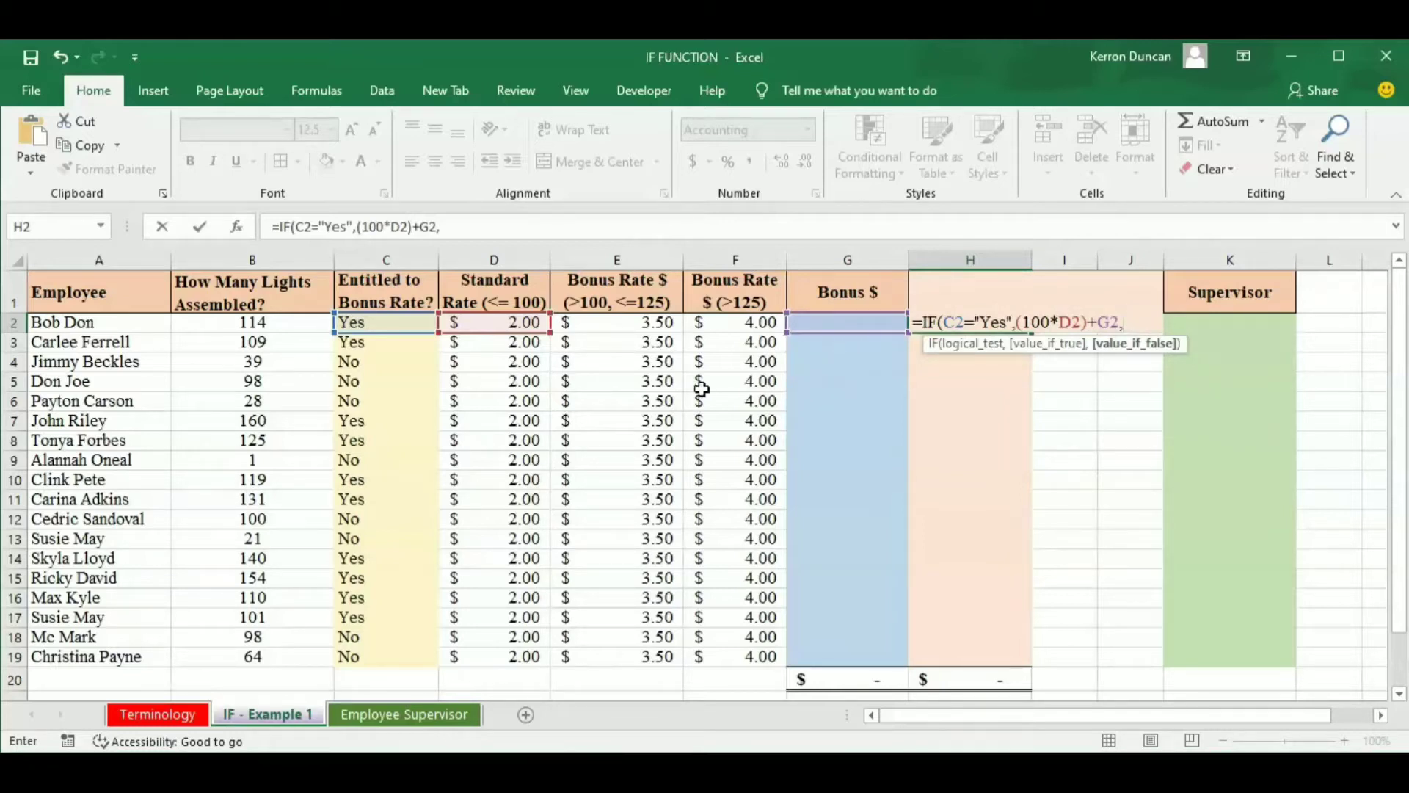
Finish the H2 formula with B2*D2 as the value if false and fill it down to H19.
click(261, 325)
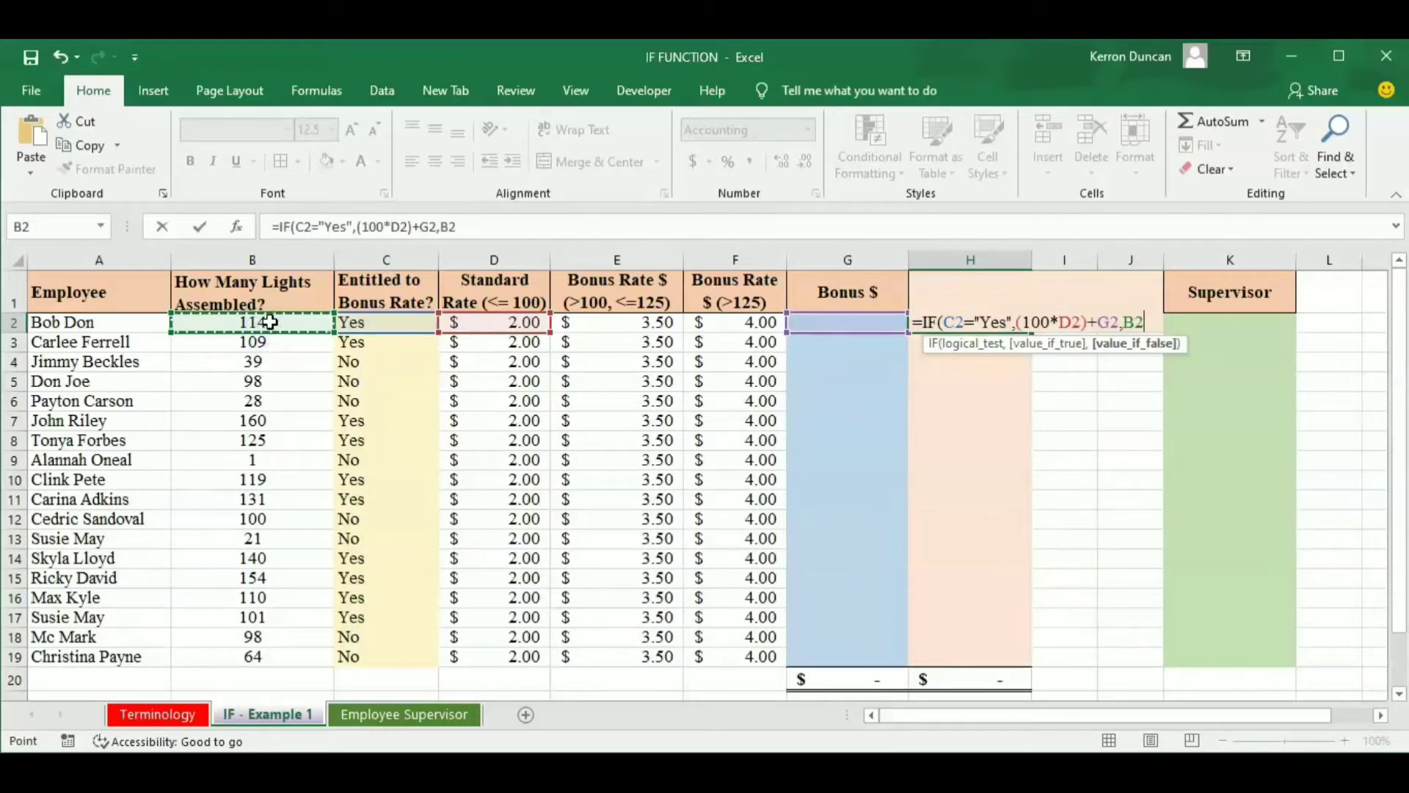
text(*)
click(515, 323)
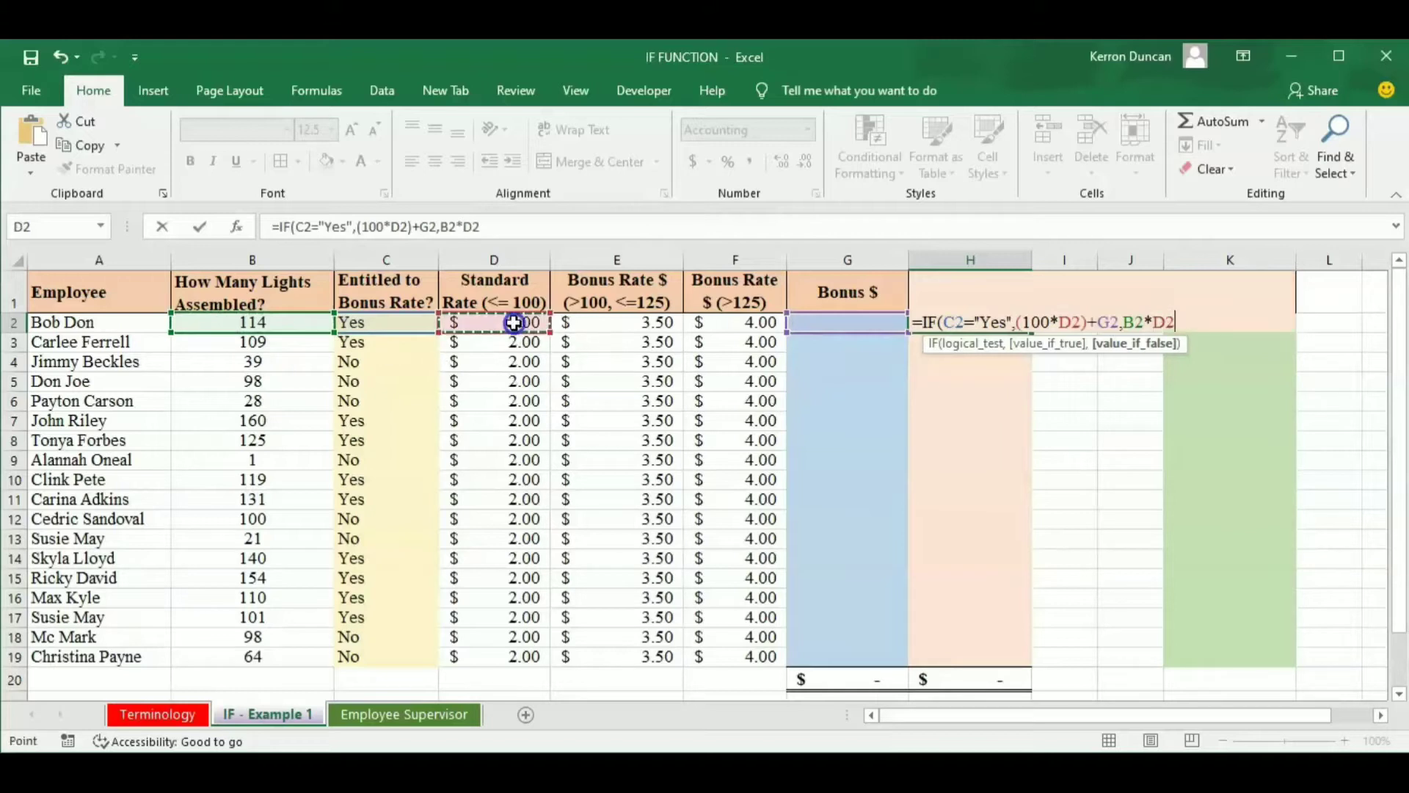
text())
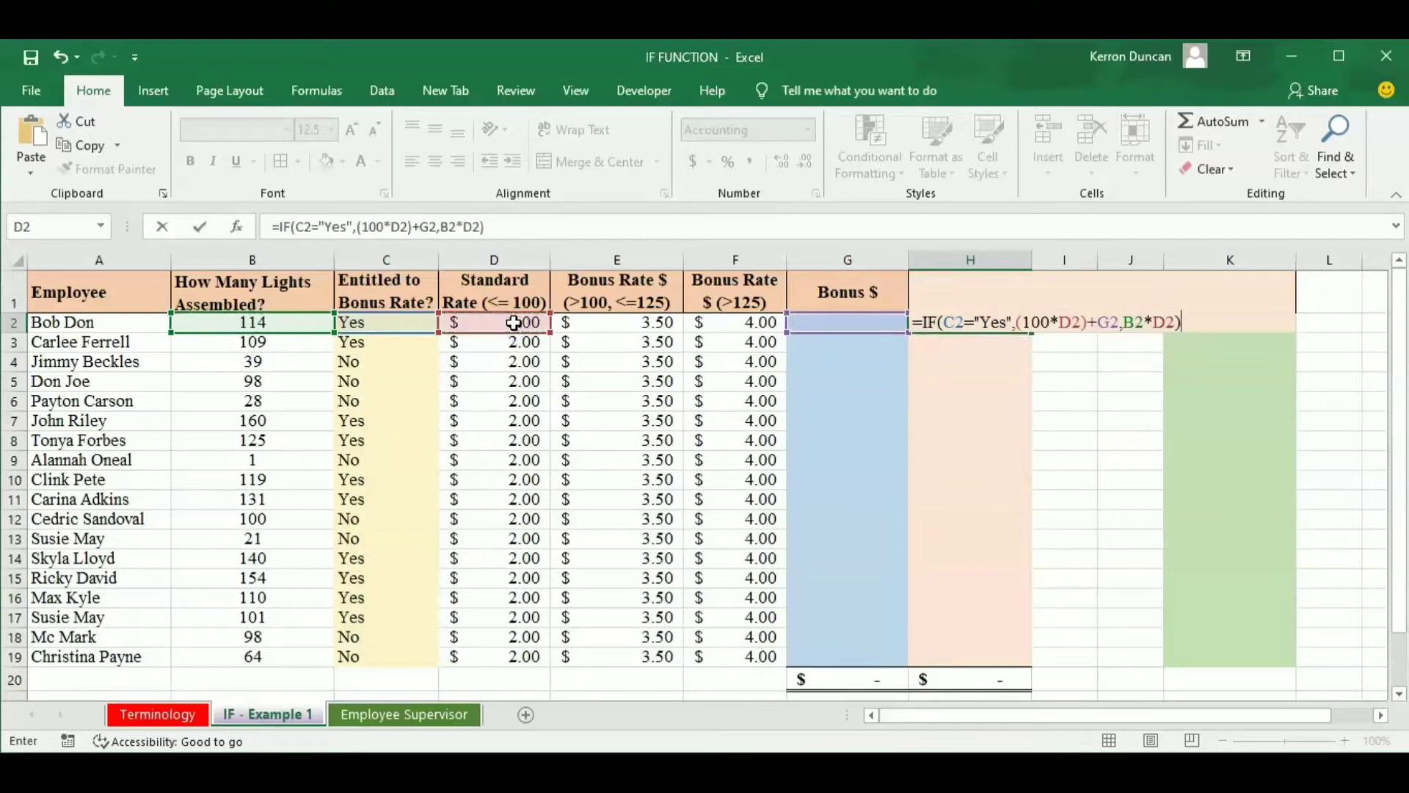
key(Return)
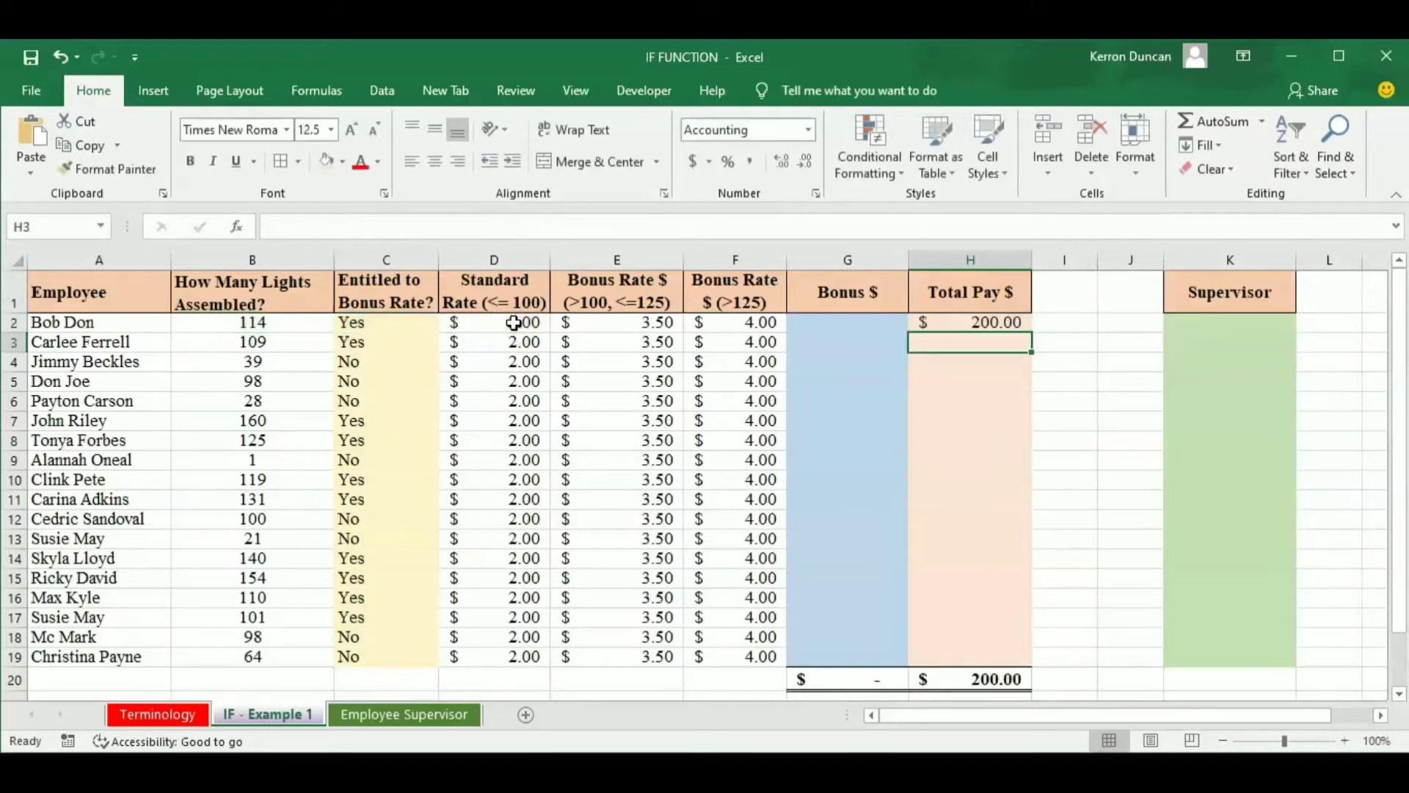
click(922, 321)
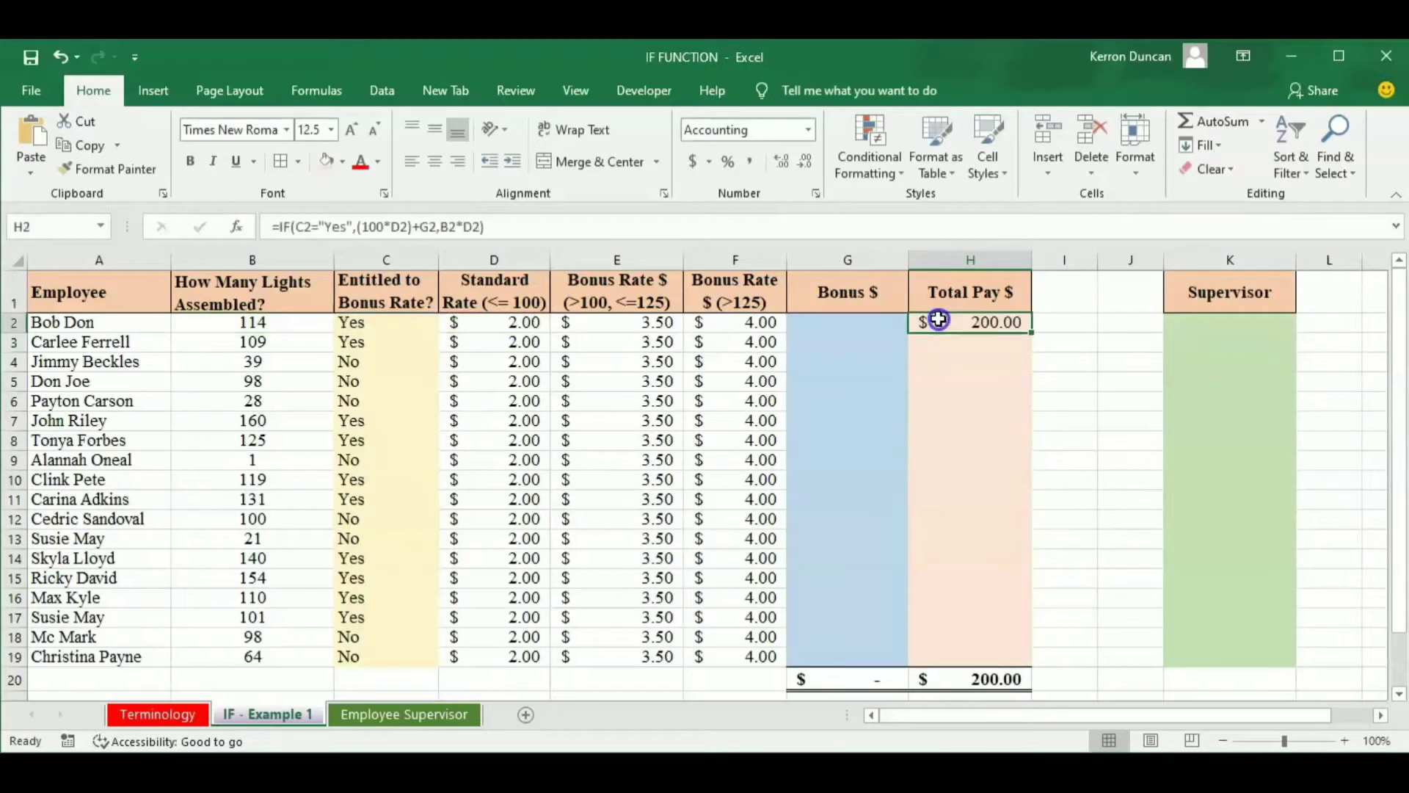
double_click(1036, 336)
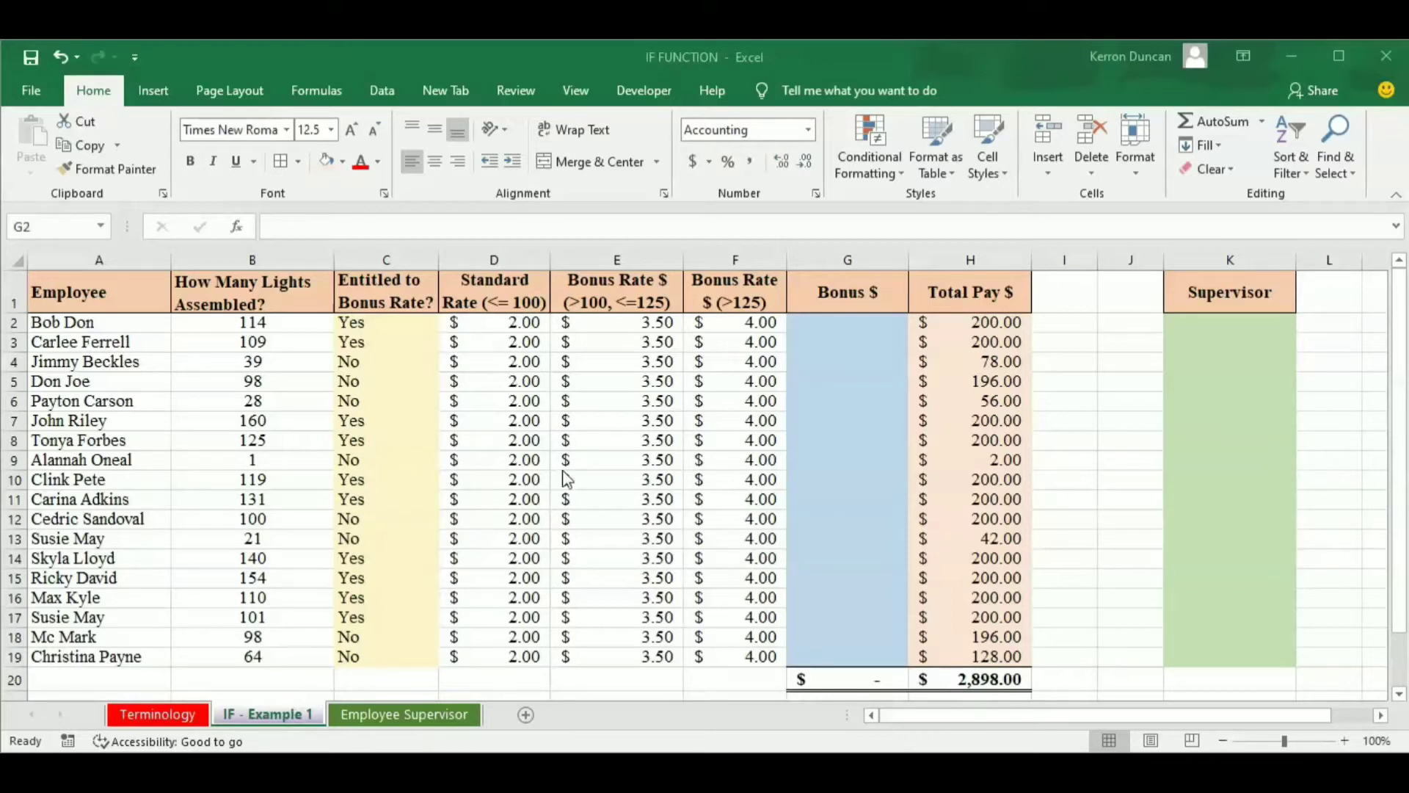
Examine the bonus rate criteria in E1 and the bonus rates in E2 and F2.
click(620, 299)
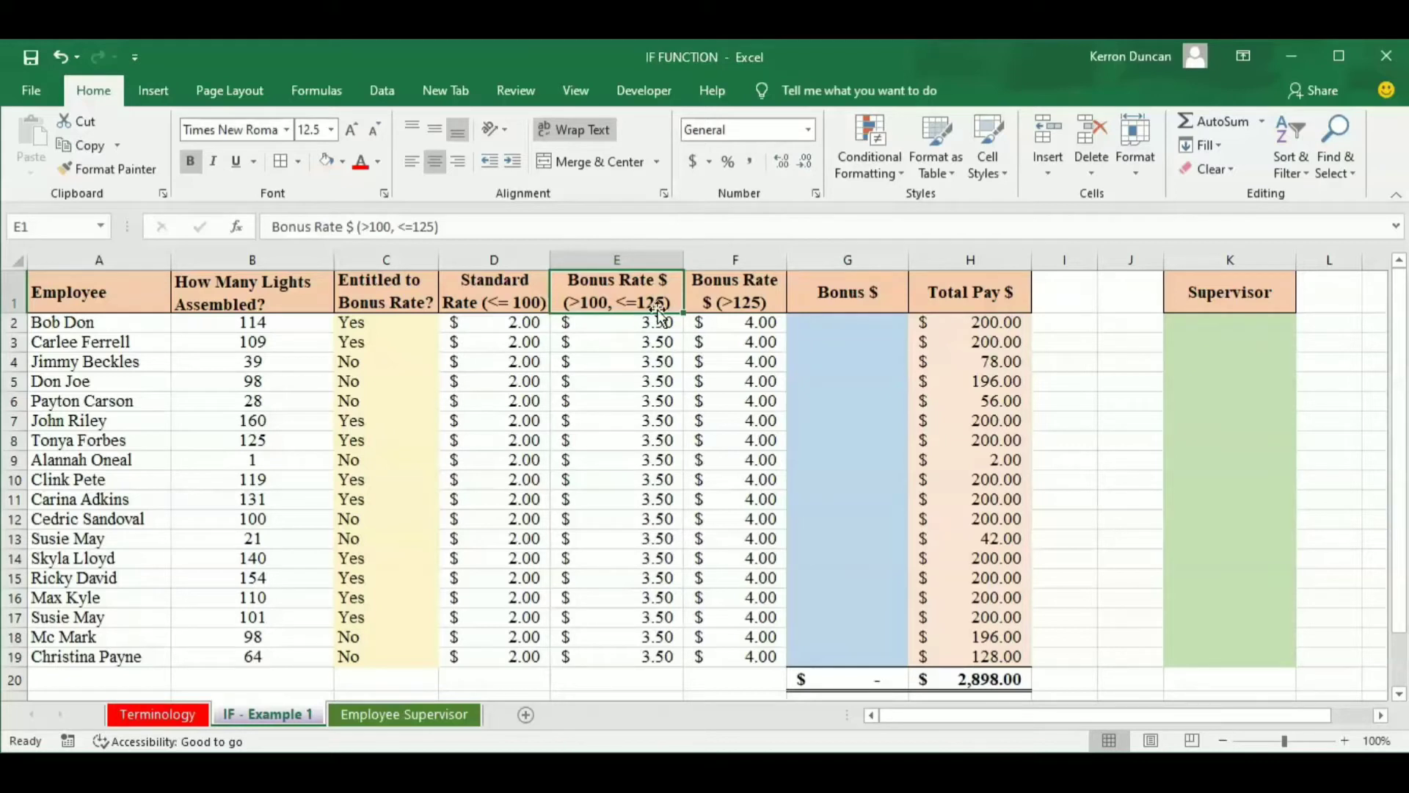
click(639, 323)
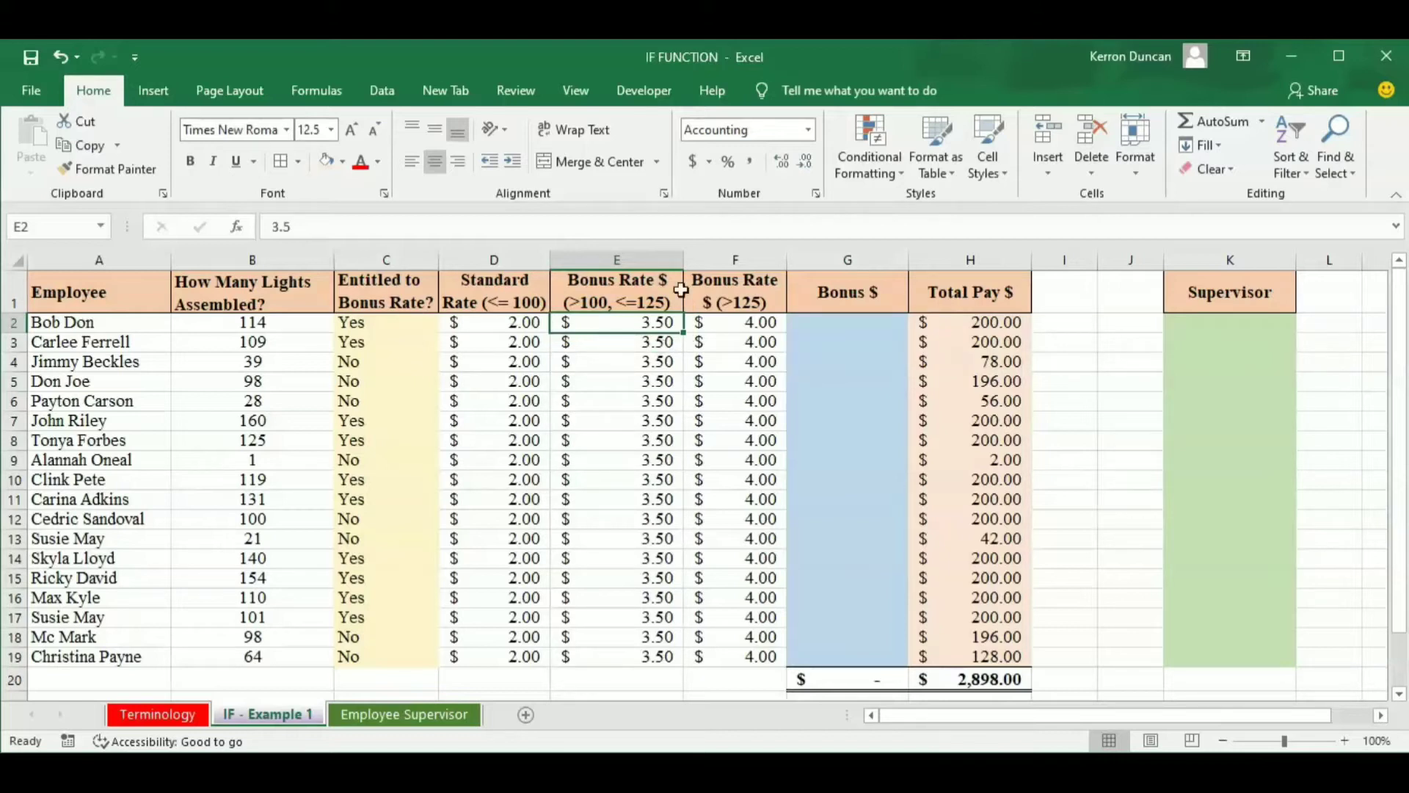
click(743, 324)
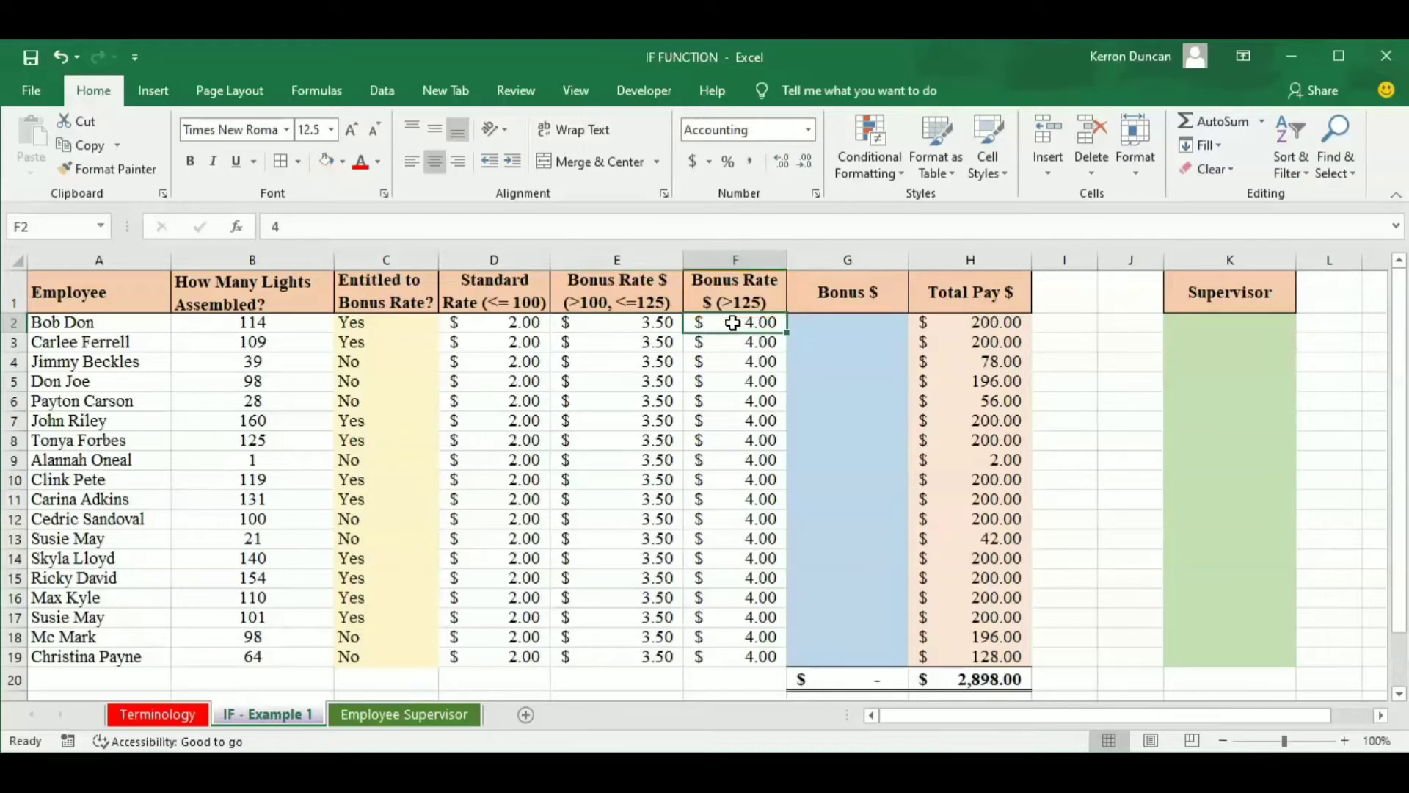
Start an IF formula in G2, under Bonus $, with the logical test B2>125.
click(657, 324)
click(736, 323)
click(822, 331)
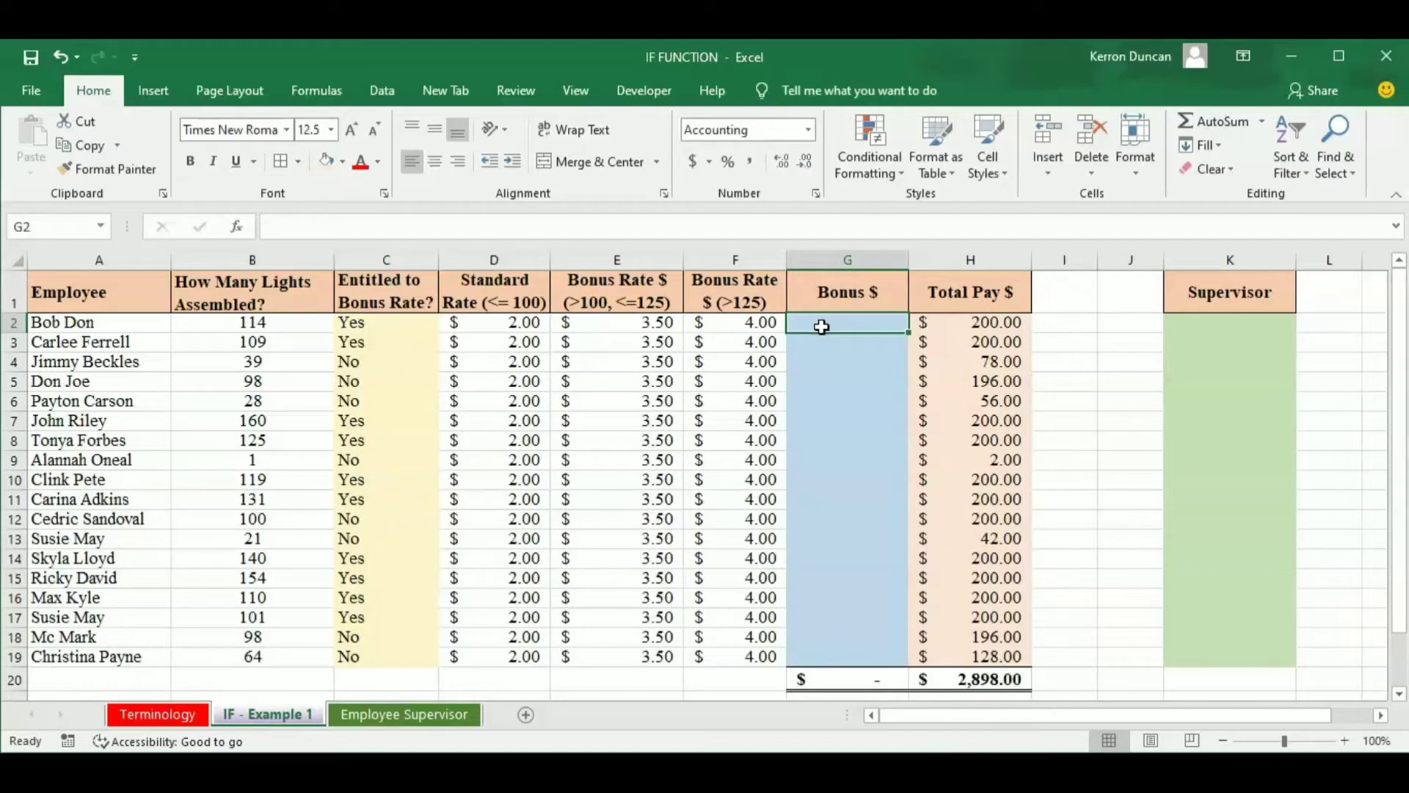
click(841, 321)
text(=if)
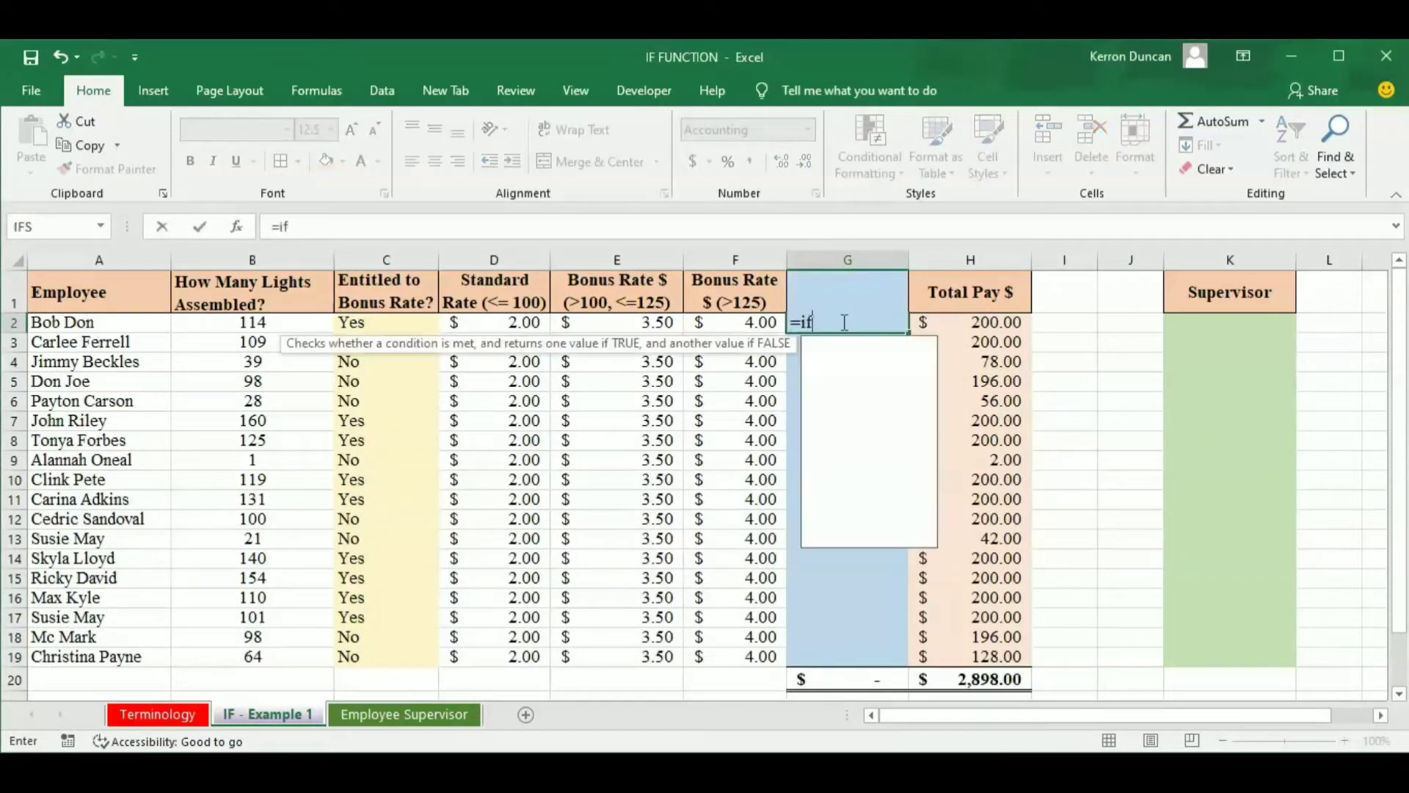
key(Tab)
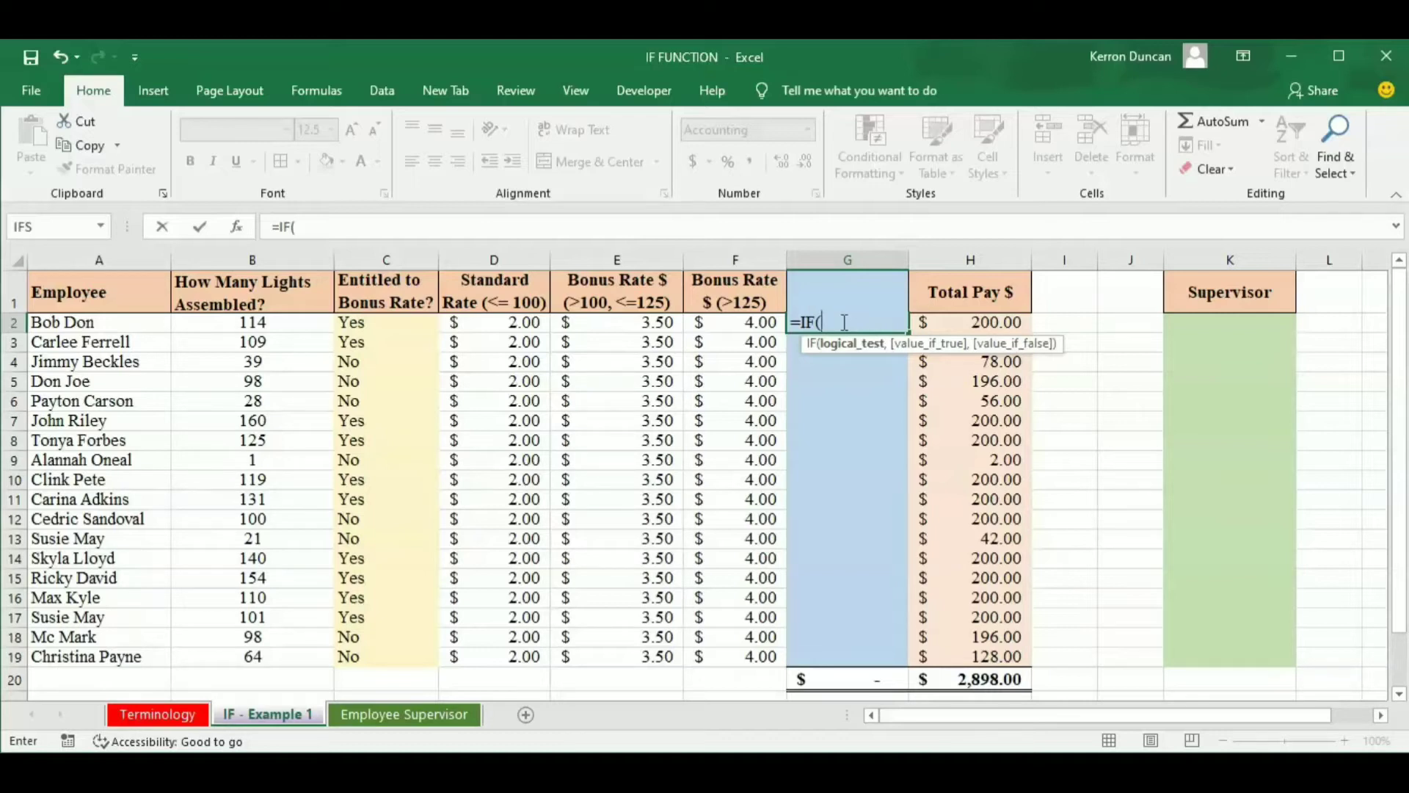
click(243, 321)
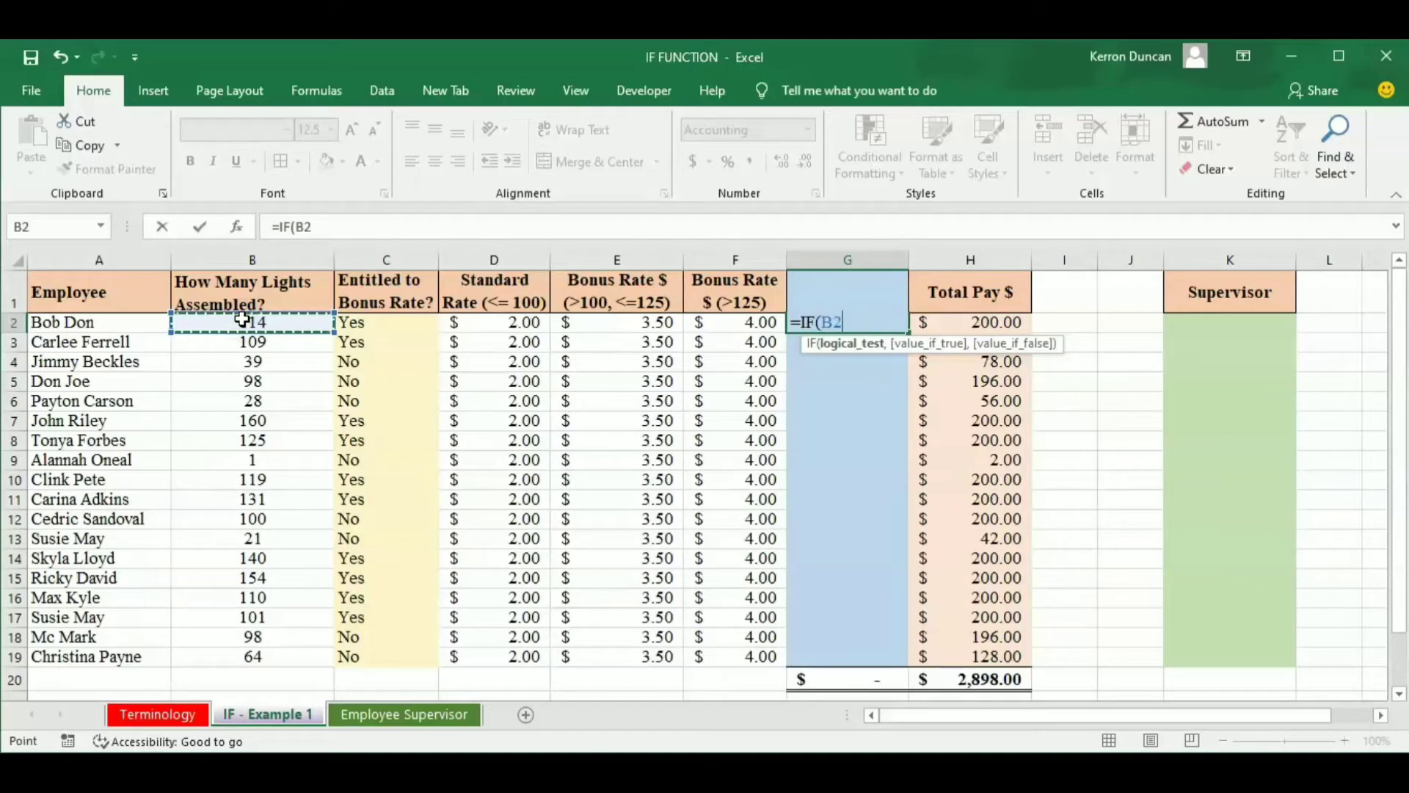
text(>125)
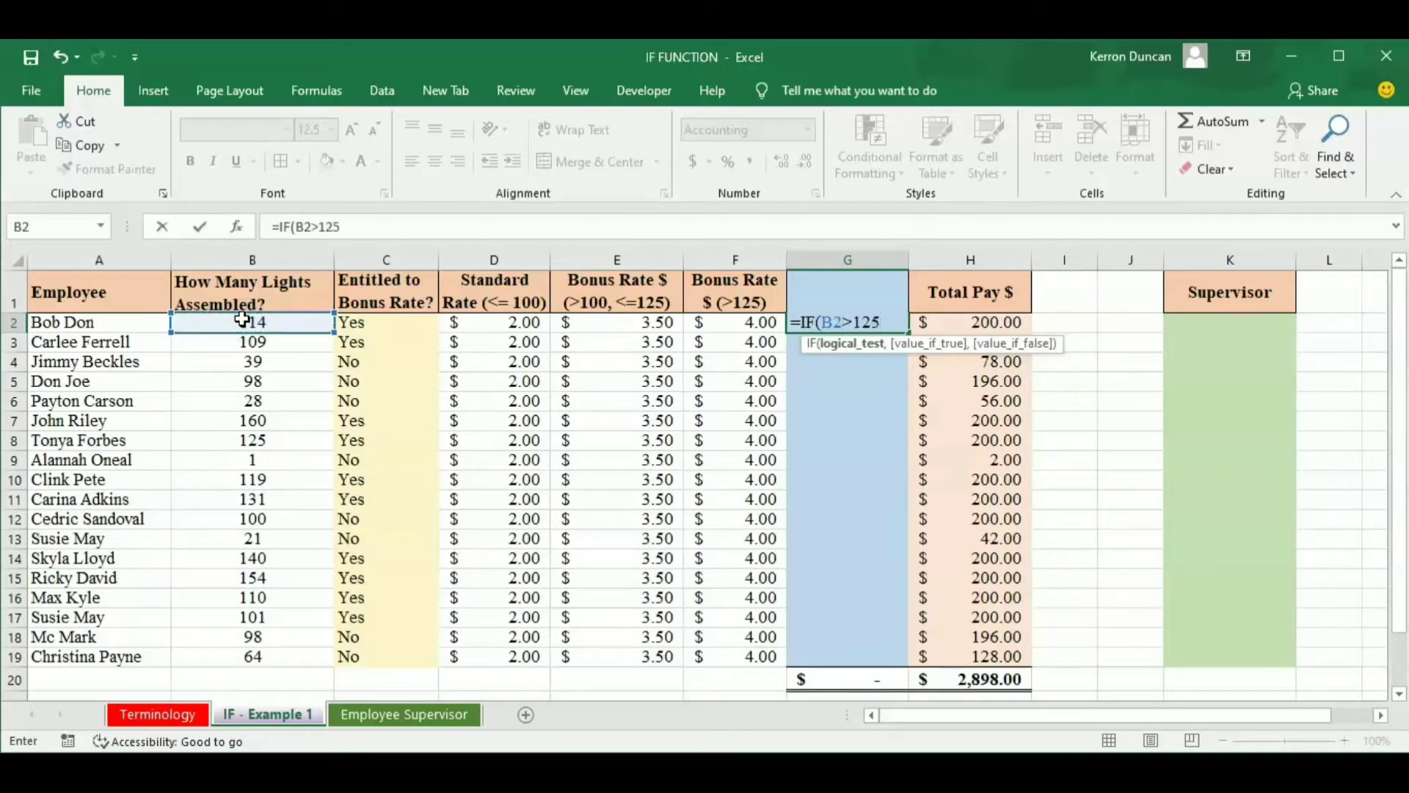
text(,)
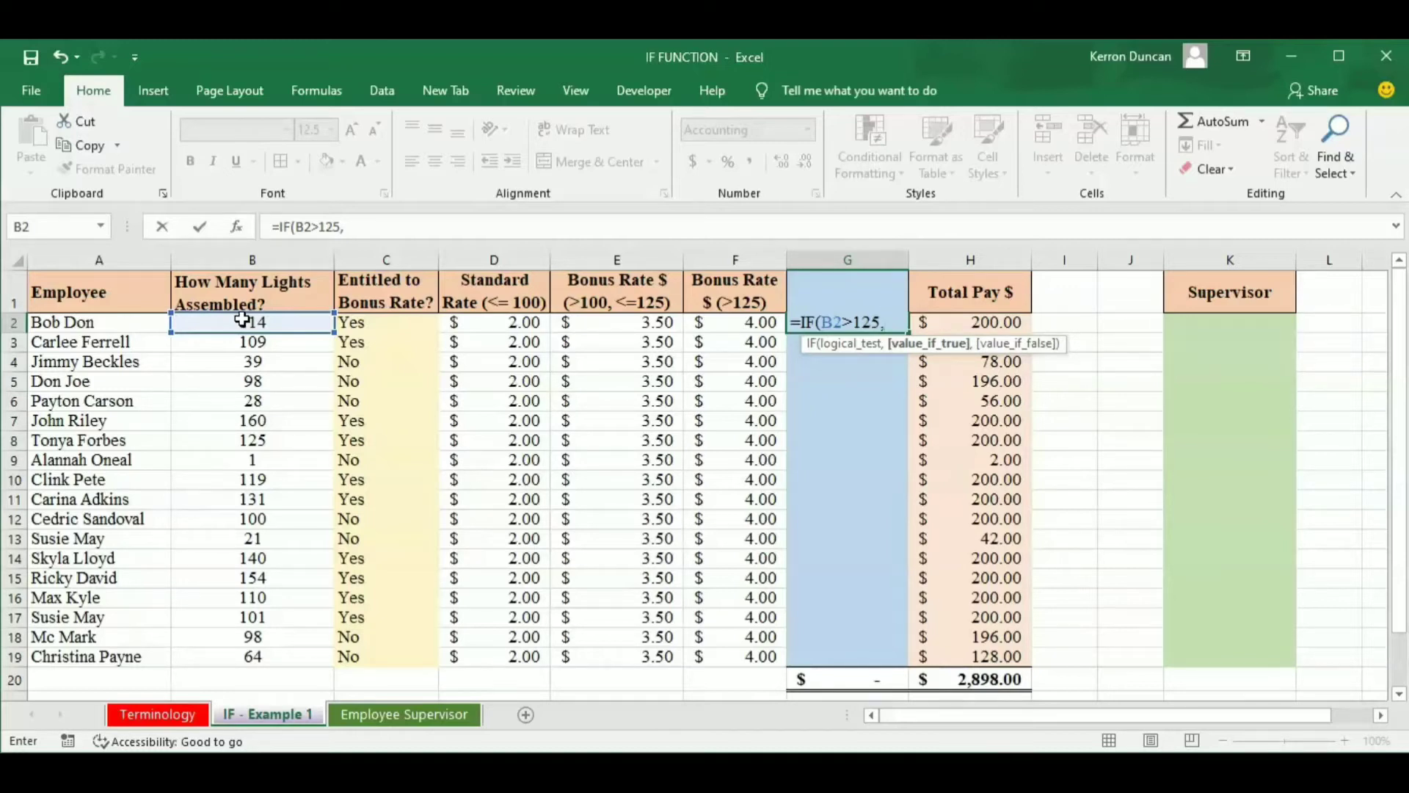
Begin the value-if-true argument of the G2 formula with (25*E2).
text((25)
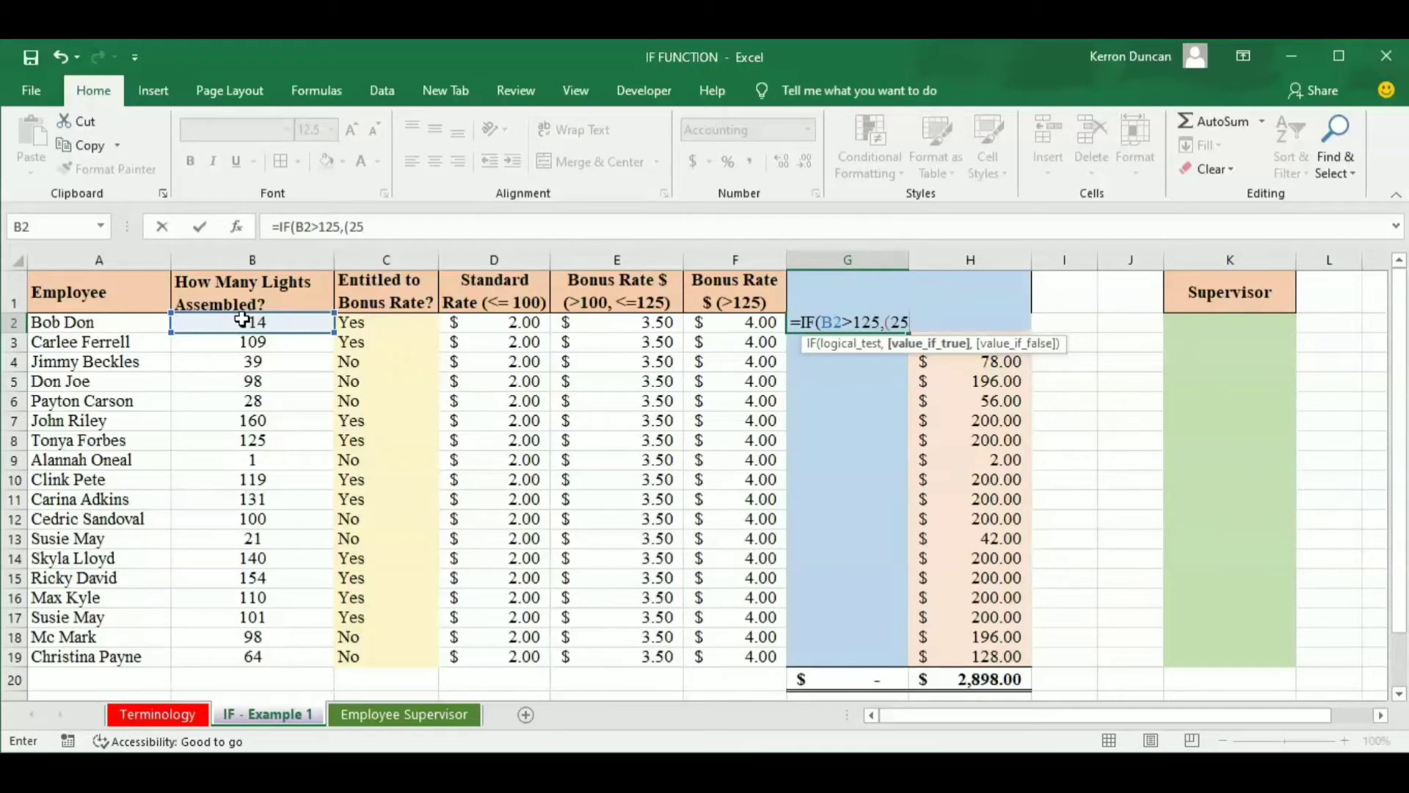
text(*)
click(645, 321)
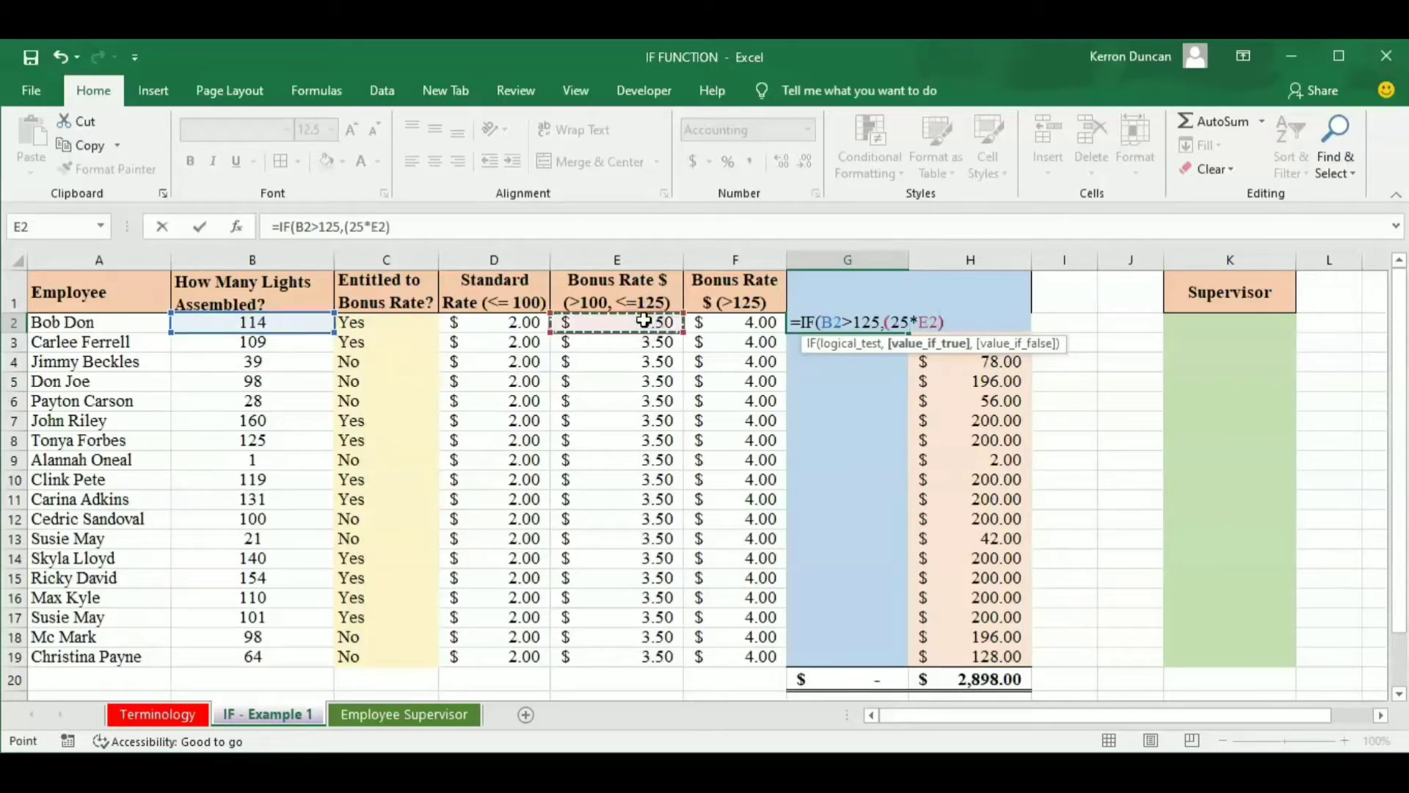
text()+)
Add (B2-125)*F2 to the value-if-true argument of the G2 formula and proceed to its value-if-false argument.
text(()
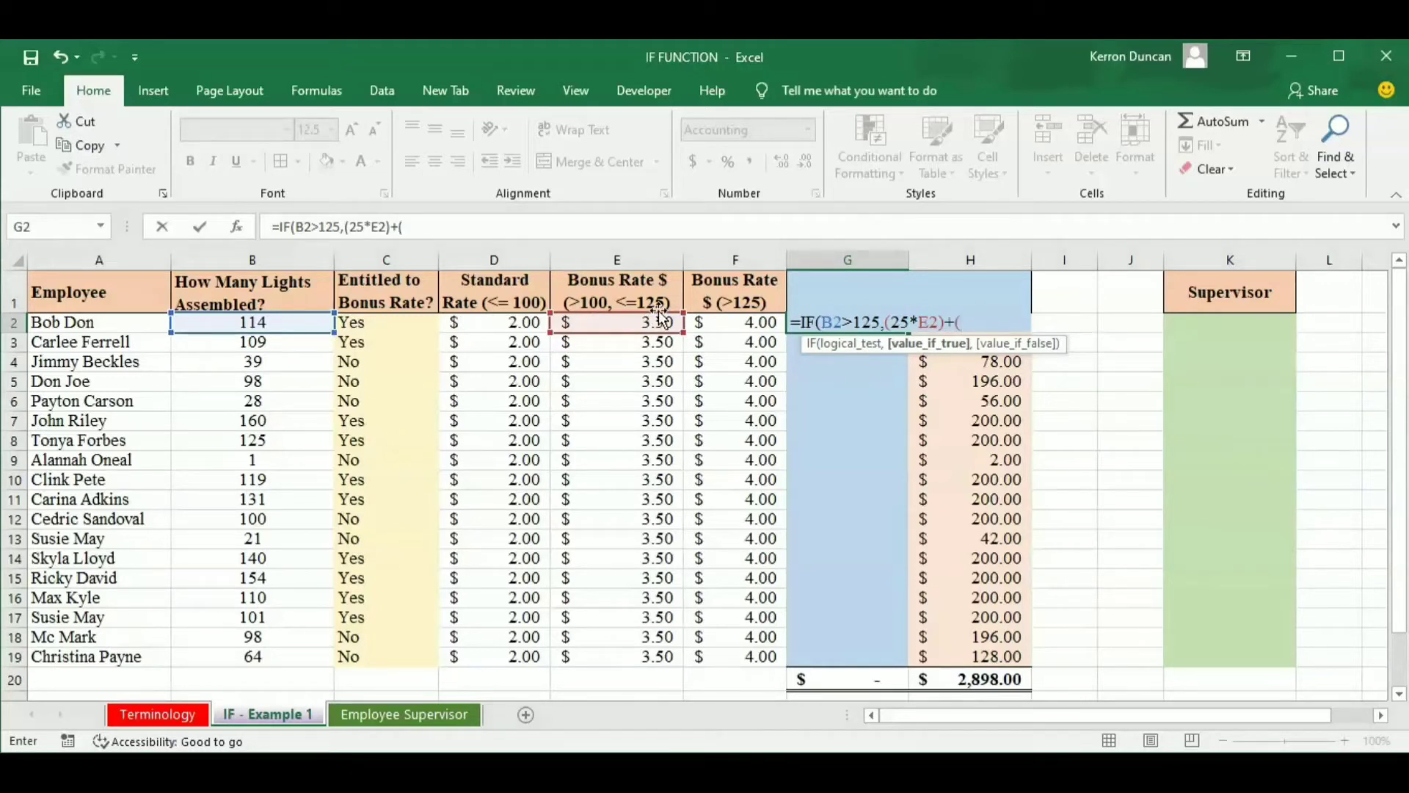
click(248, 321)
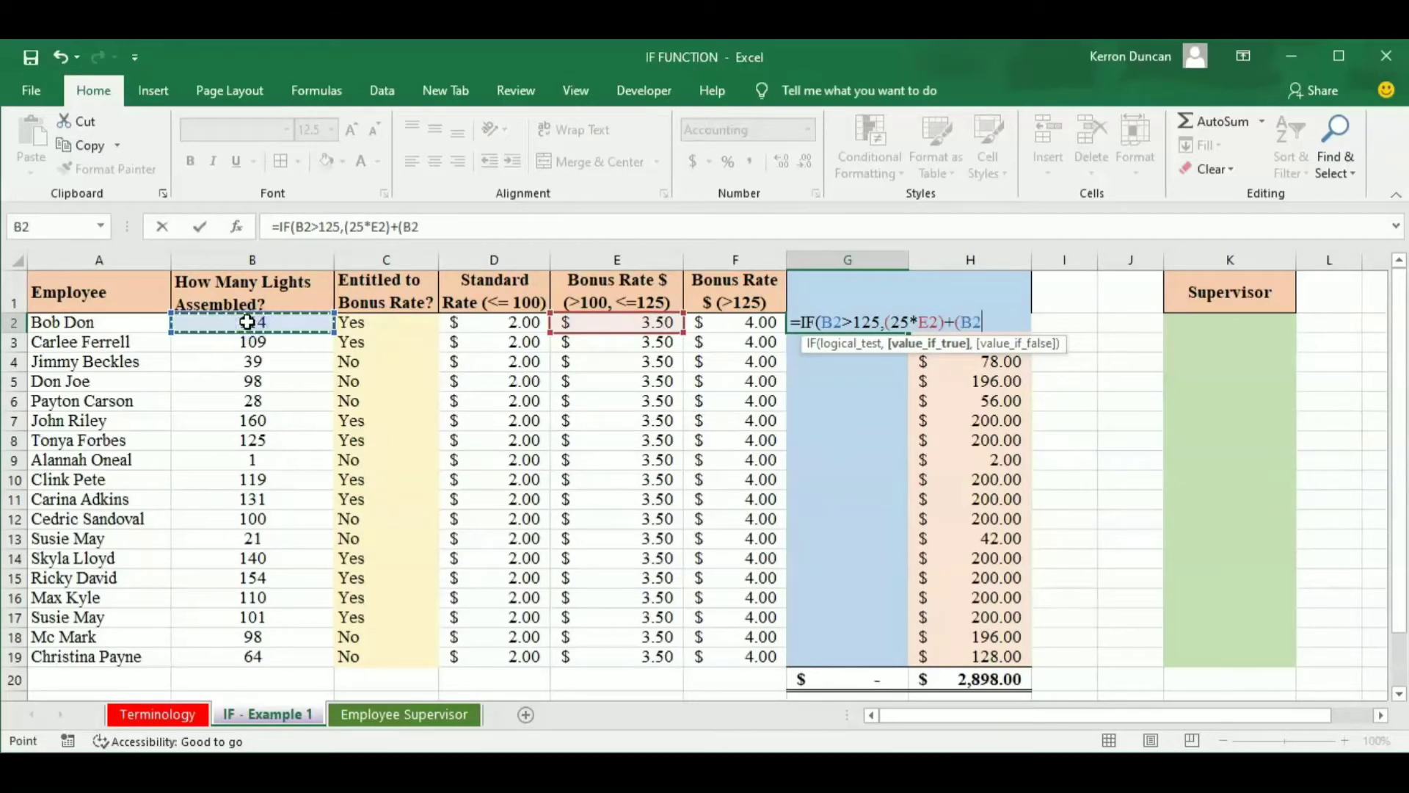
text(-)
text(125)
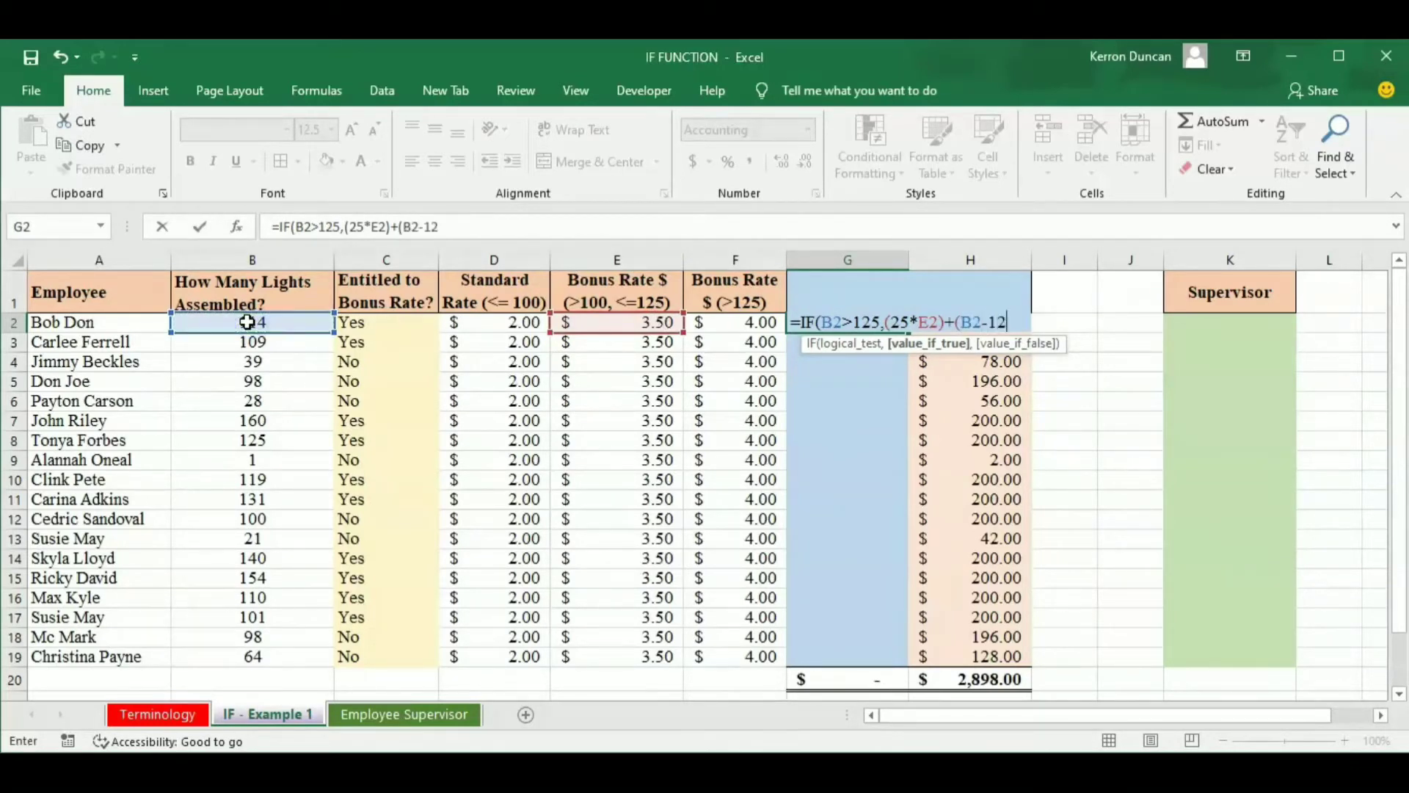
text()*)
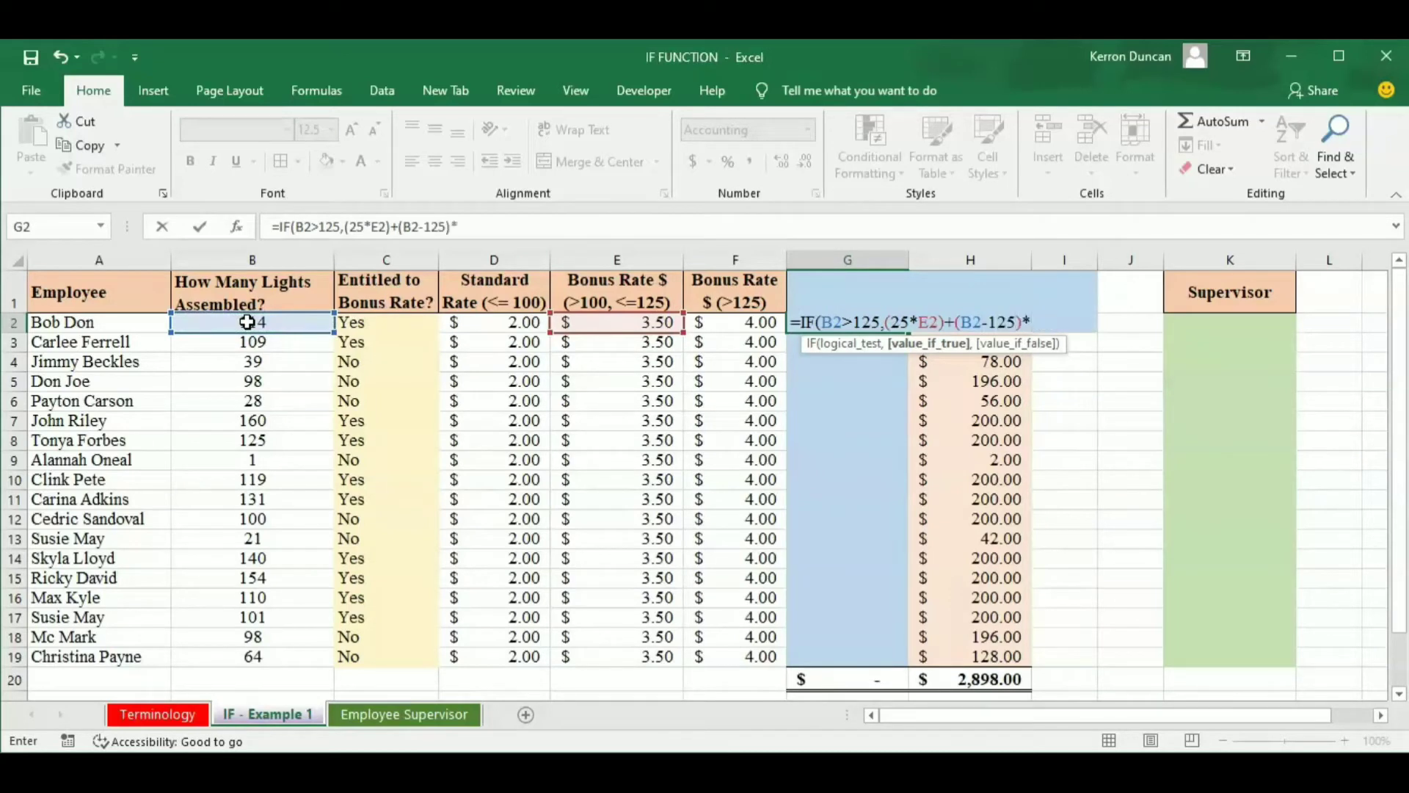
click(745, 324)
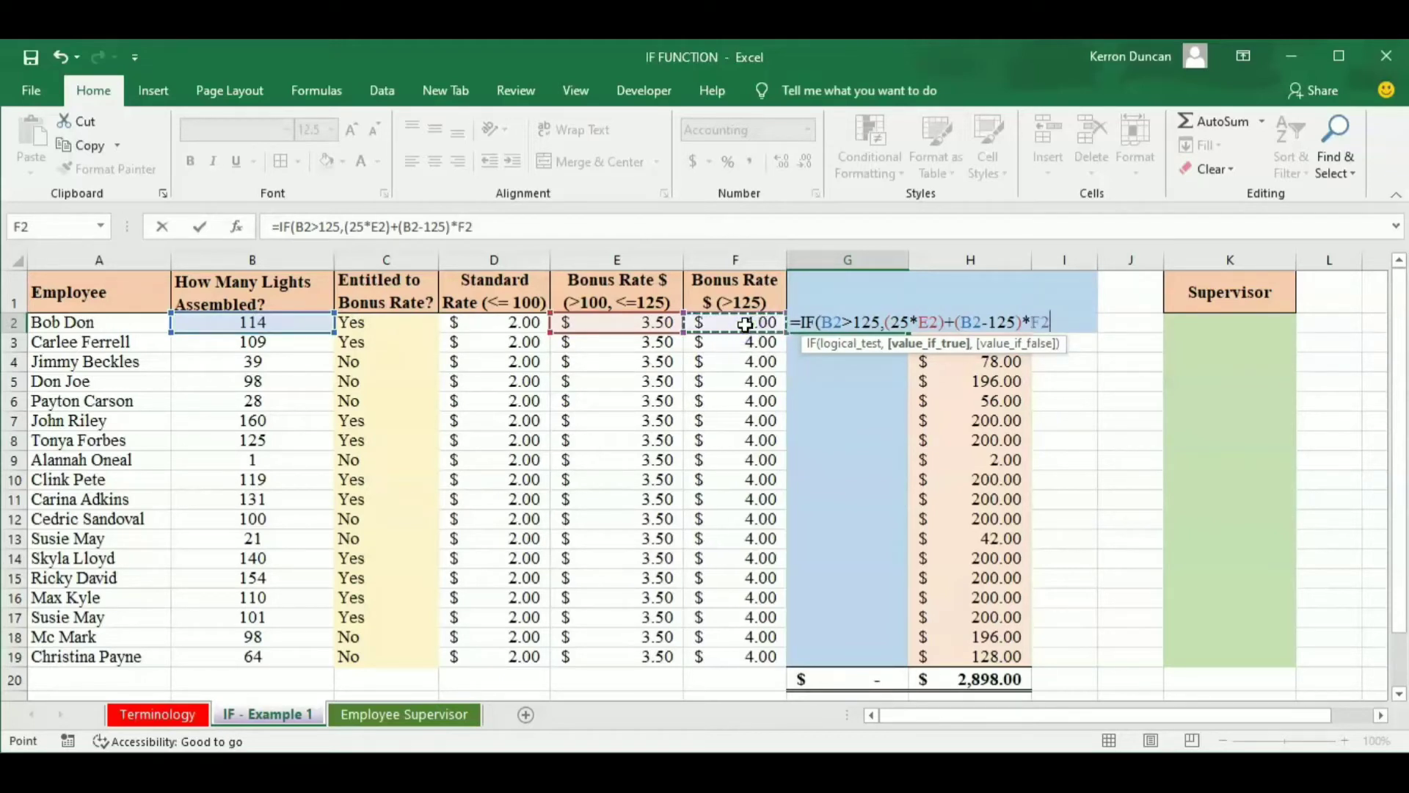
text(,)
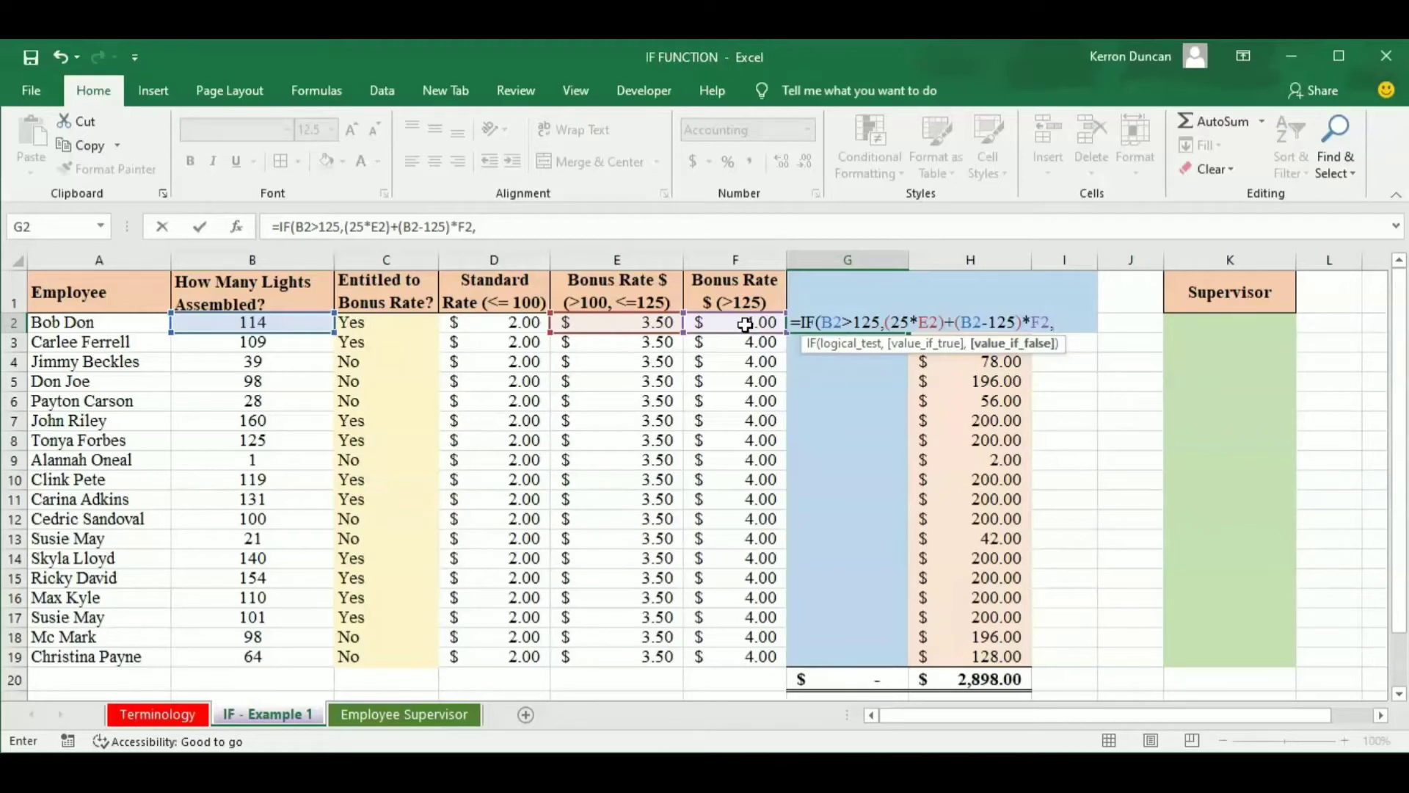
Nest a second IF as the value if false in the G2 formula, with the logical test B2>100.
text(IF()
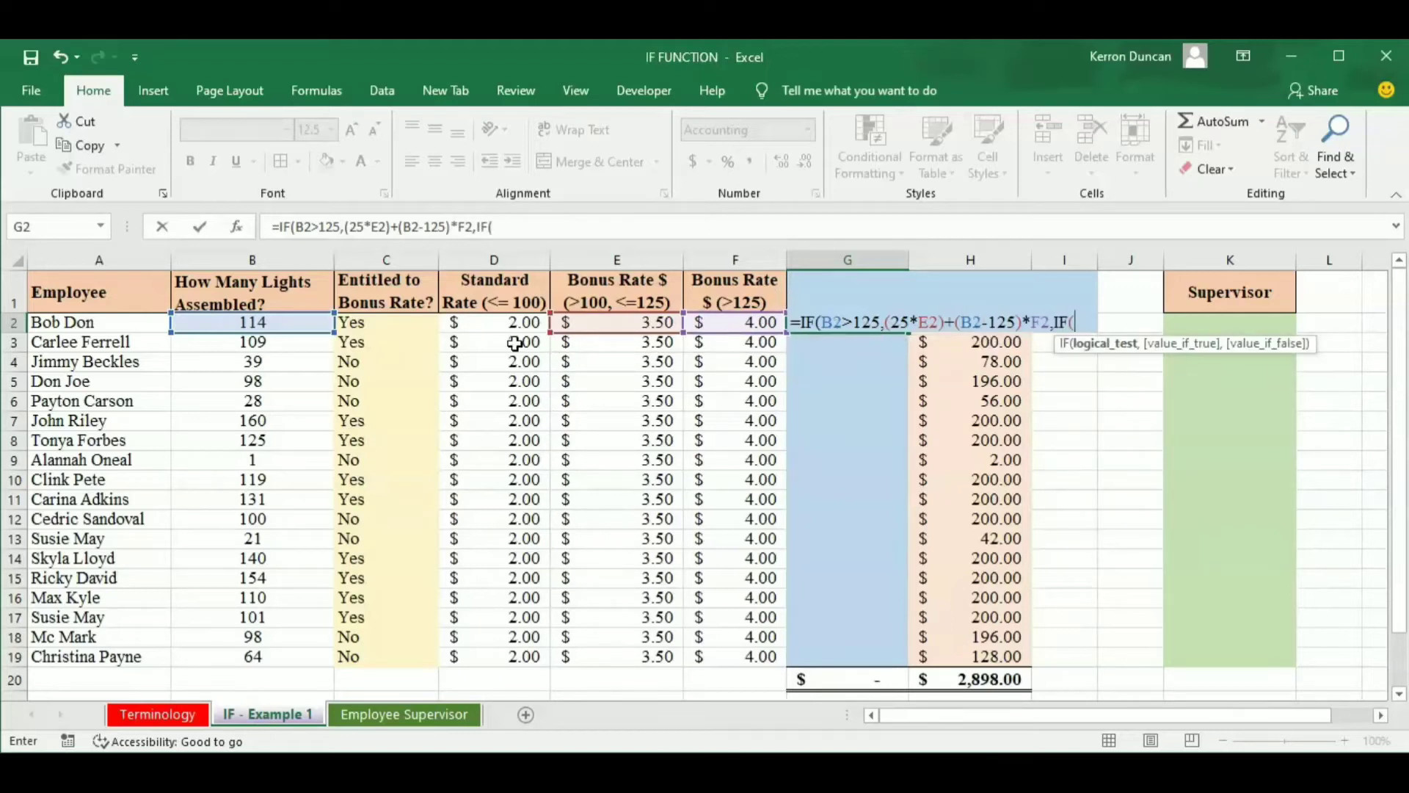
click(281, 323)
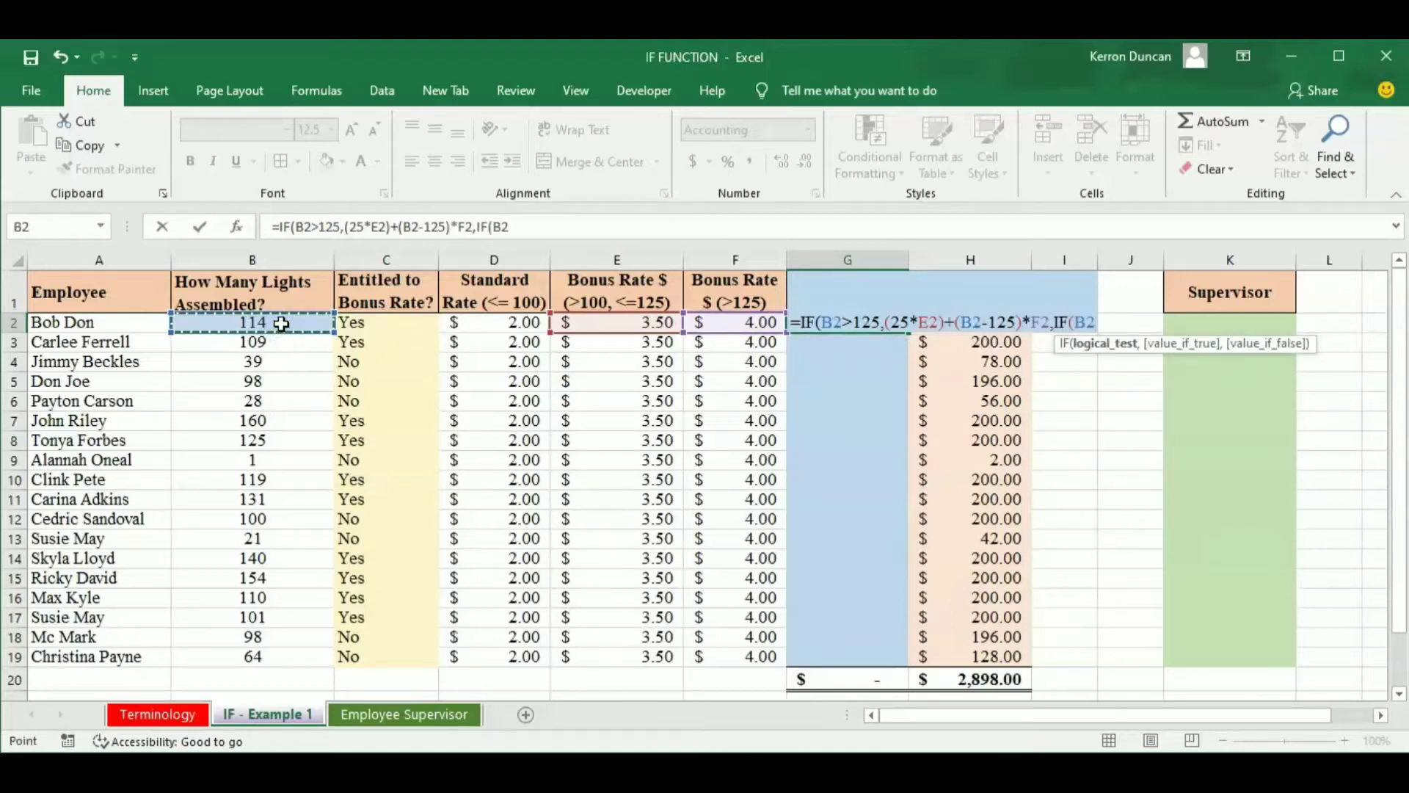
text(>)
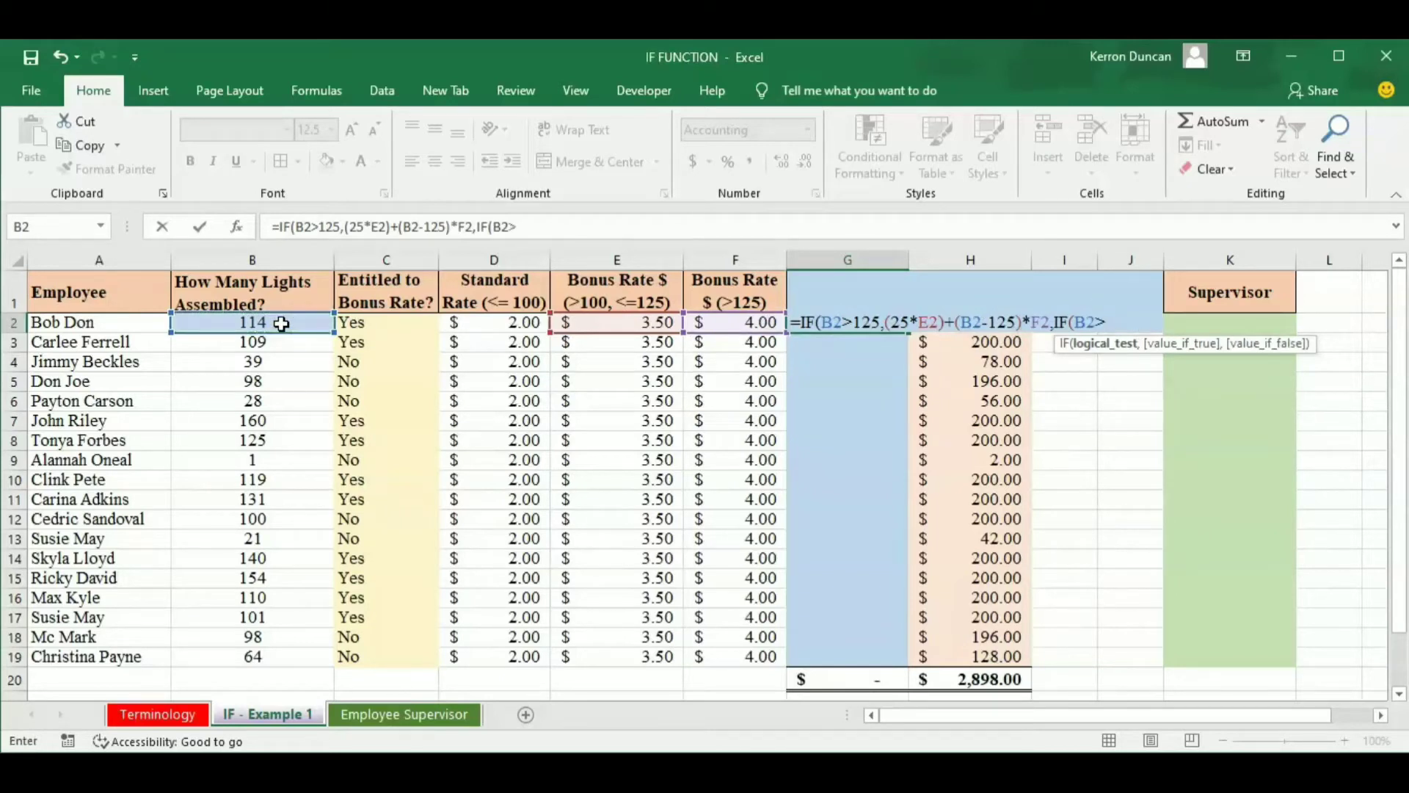
text(100,)
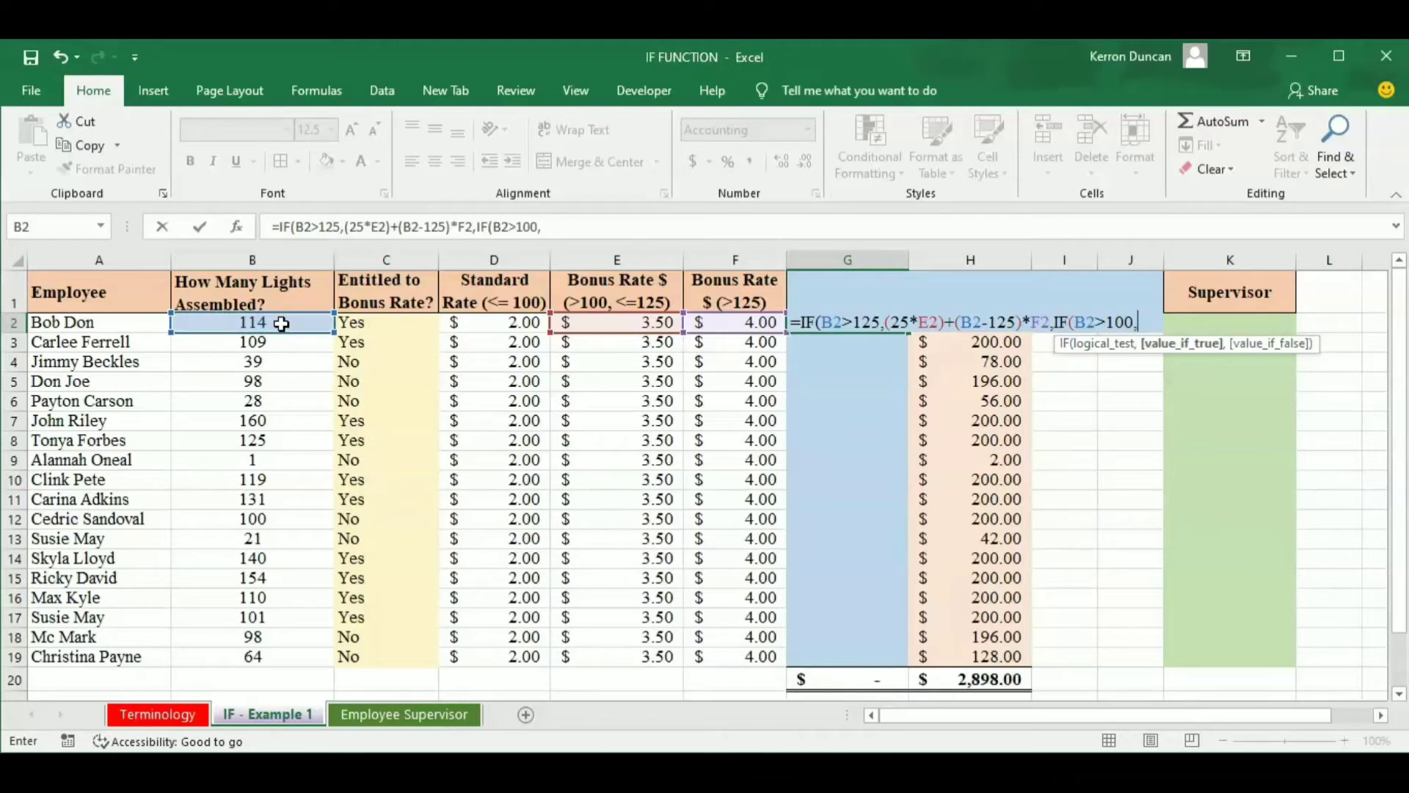
Set the nested IF's value-if-true argument in G2 to (B2-100)*E2.
text(()
click(272, 320)
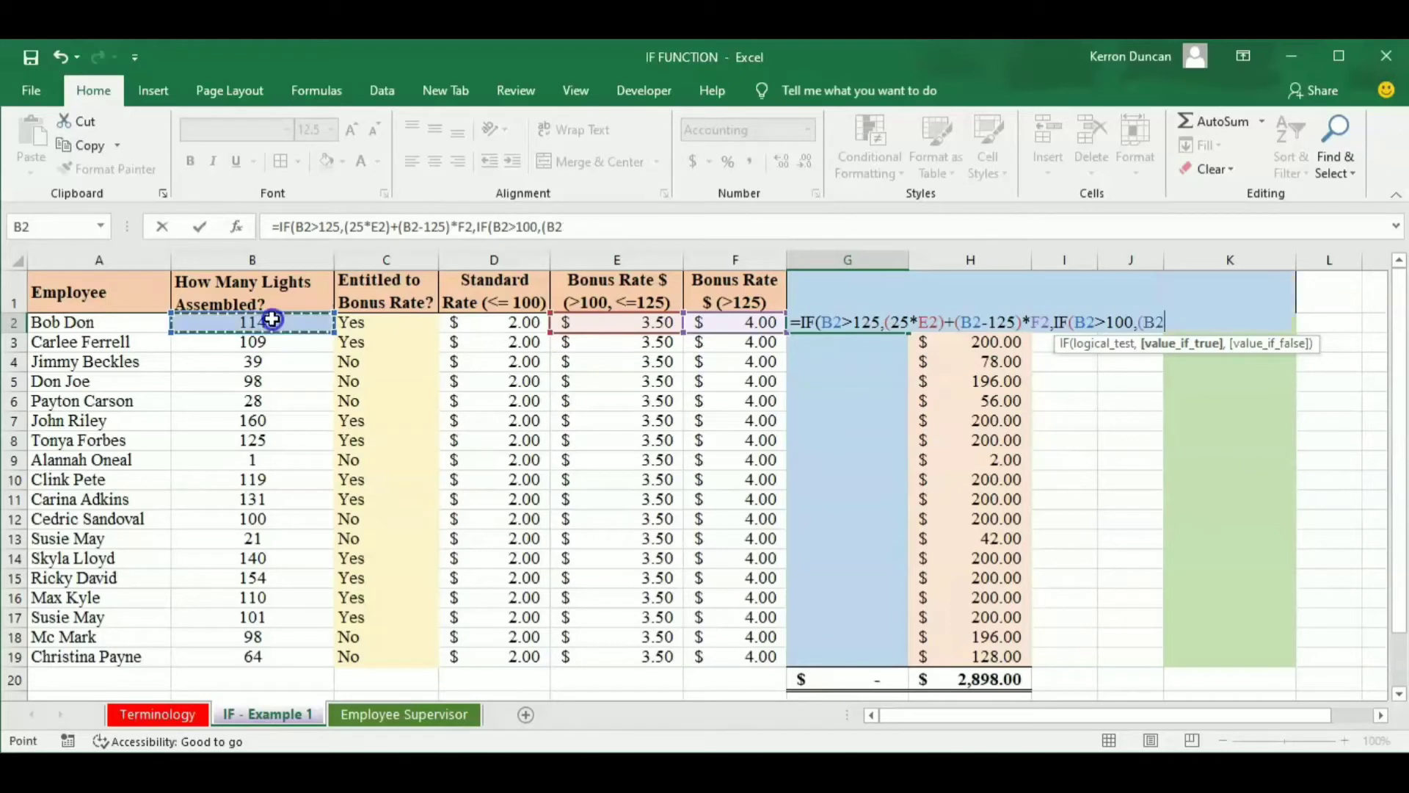
text(-100)
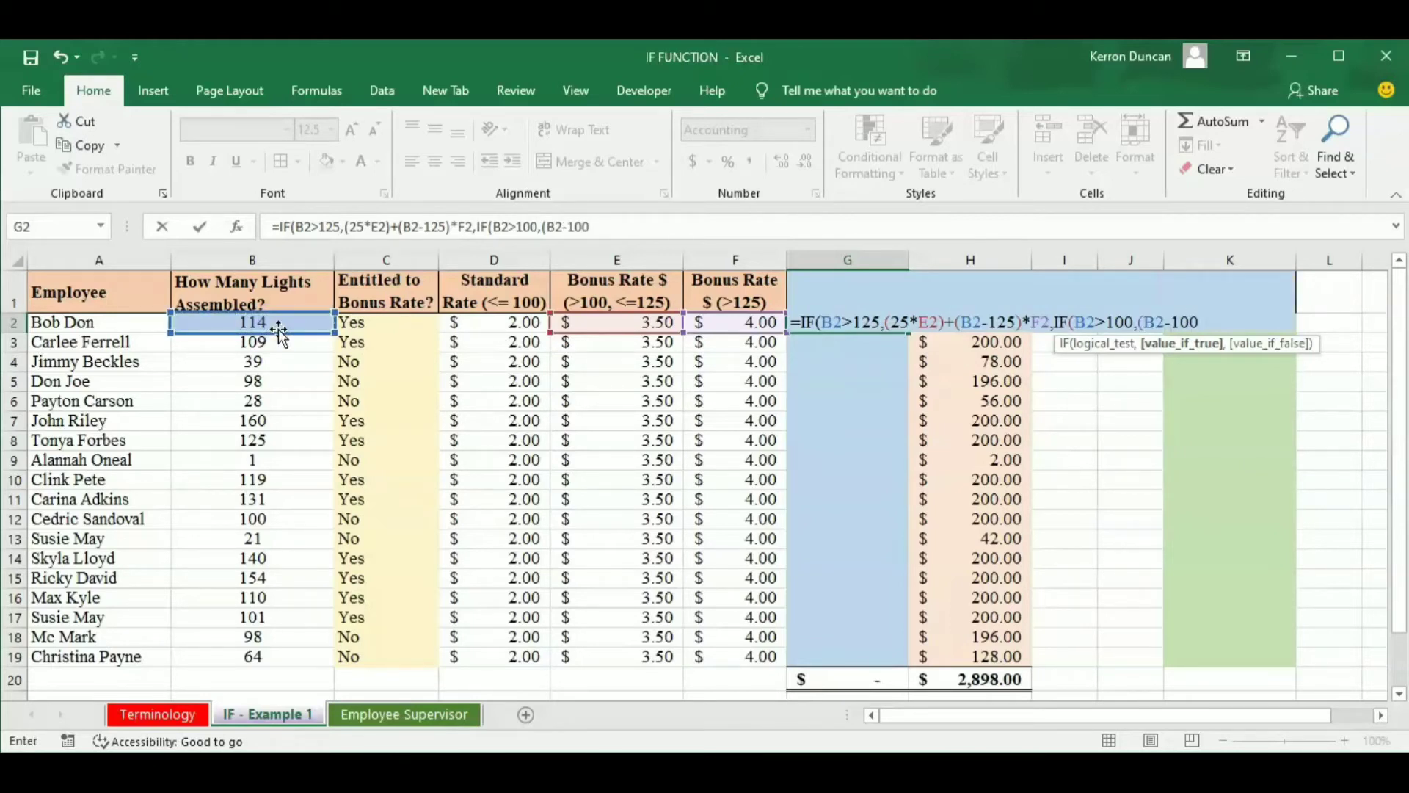
text())
text(*)
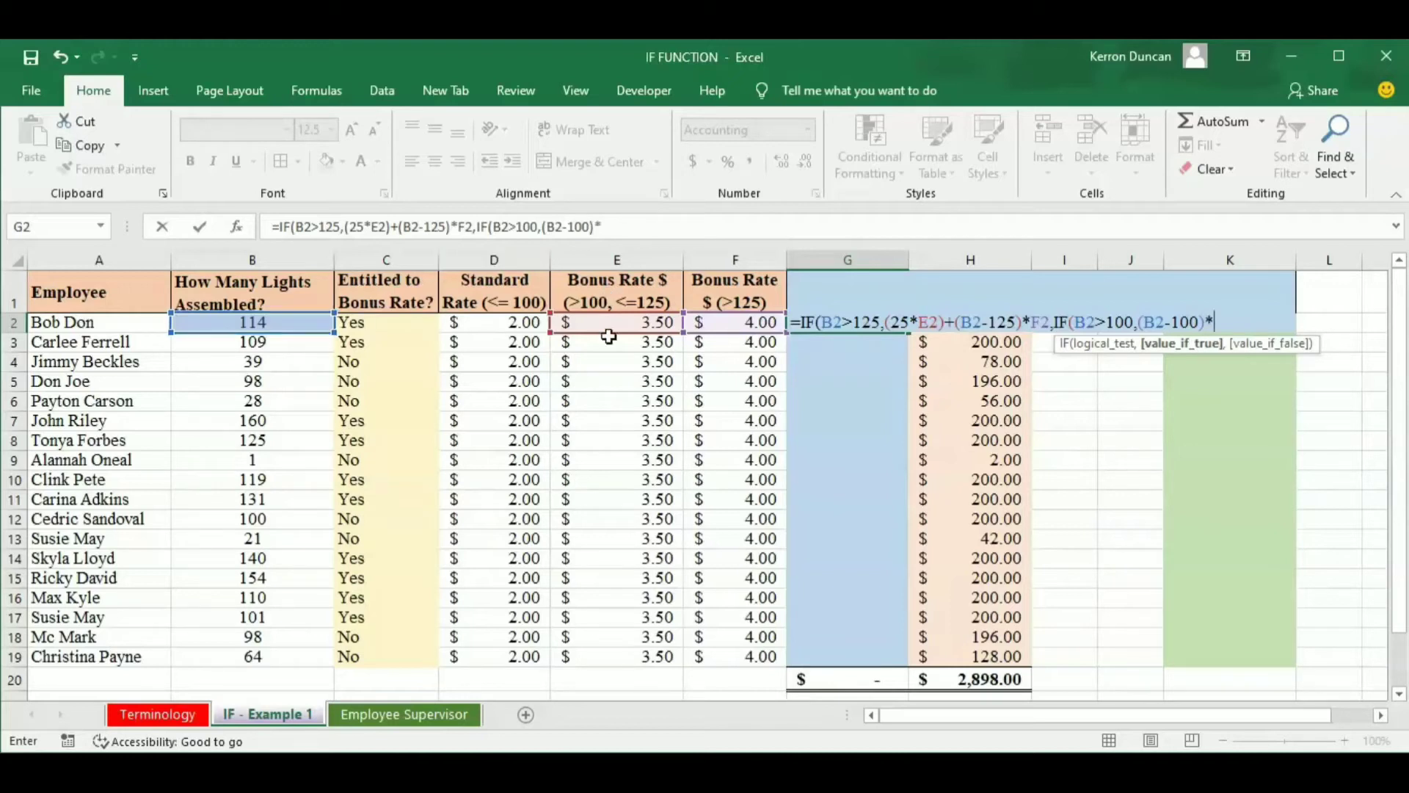
click(651, 325)
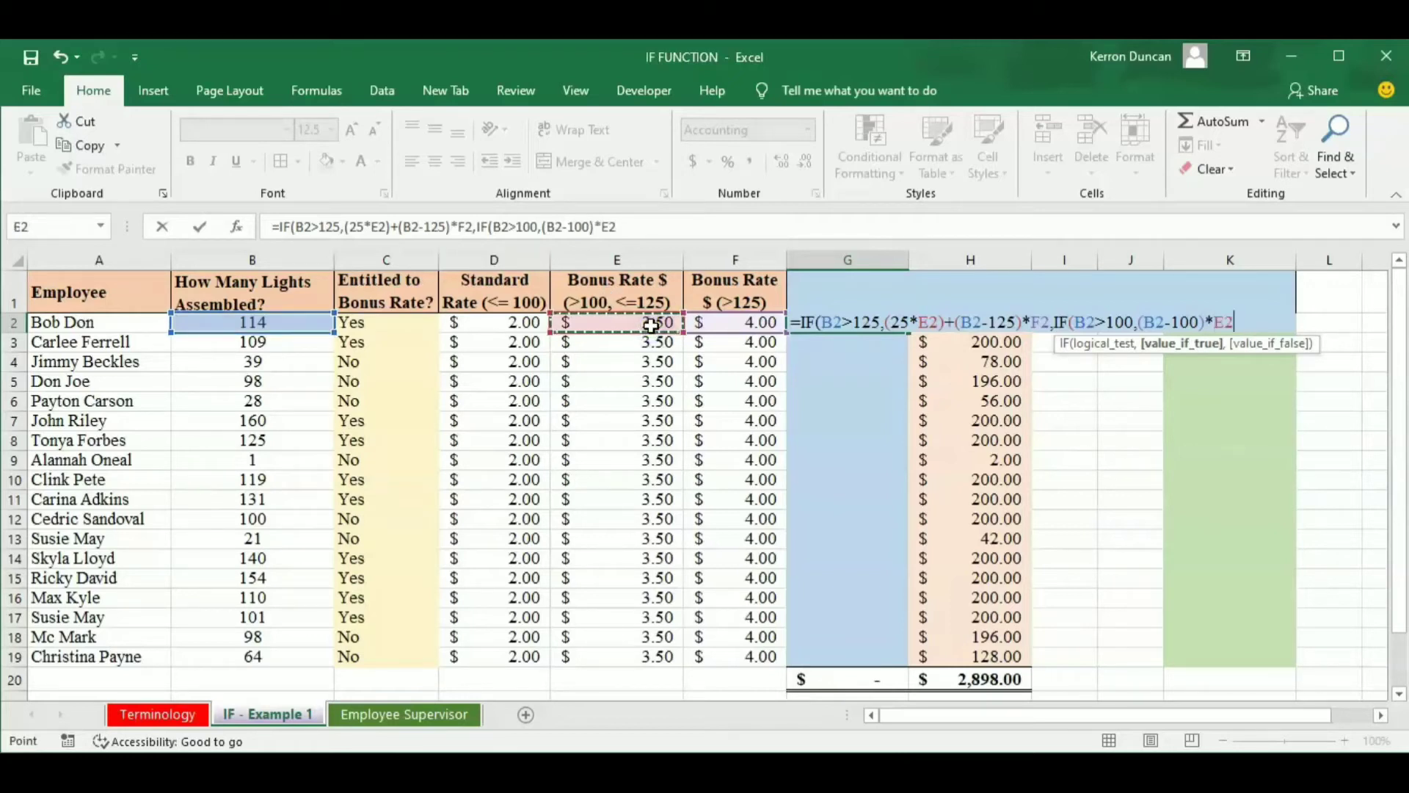
text(,)
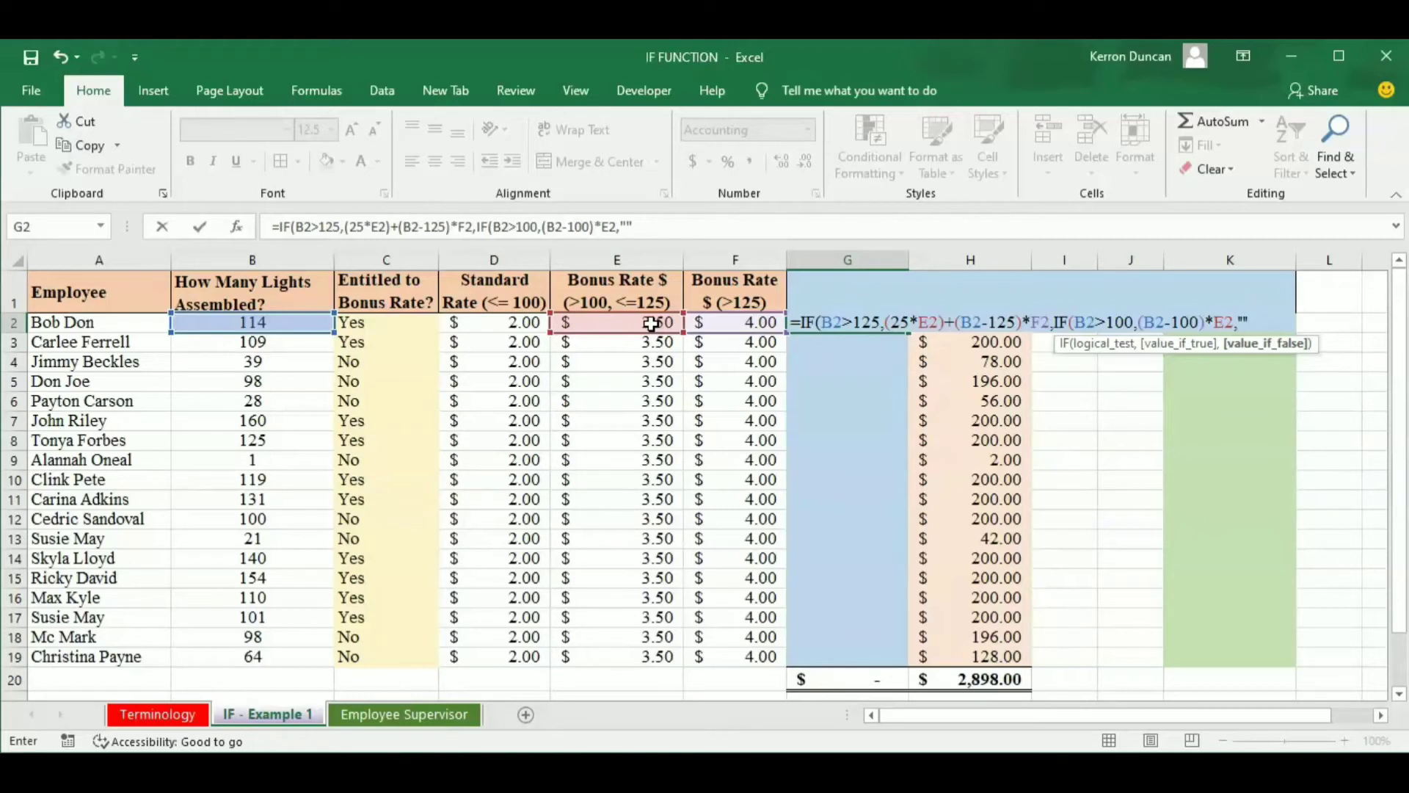
Finish the G2 formula with empty quotes "" as the nested value if false and fill it down to G19.
text())
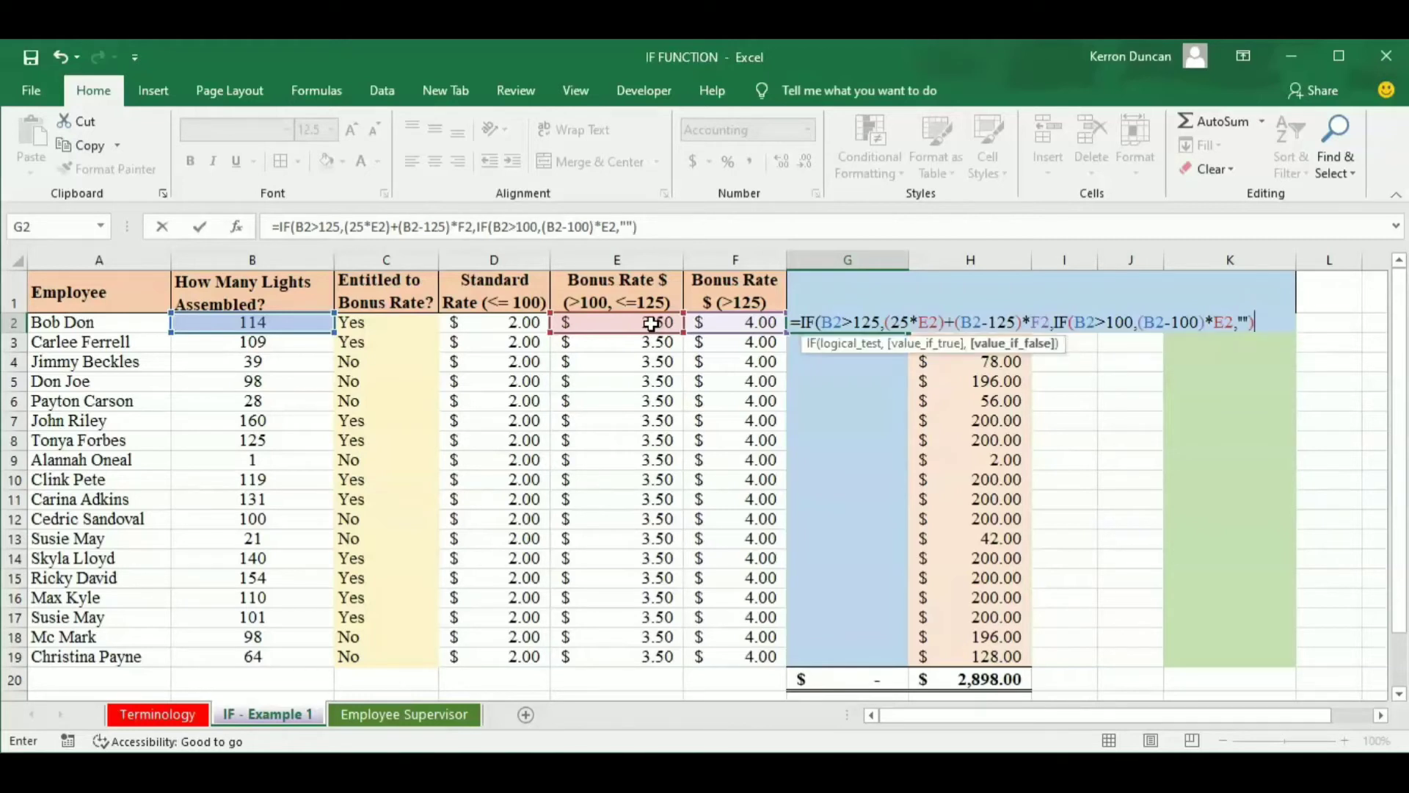
click(1269, 327)
key(BackSpace)
text()))
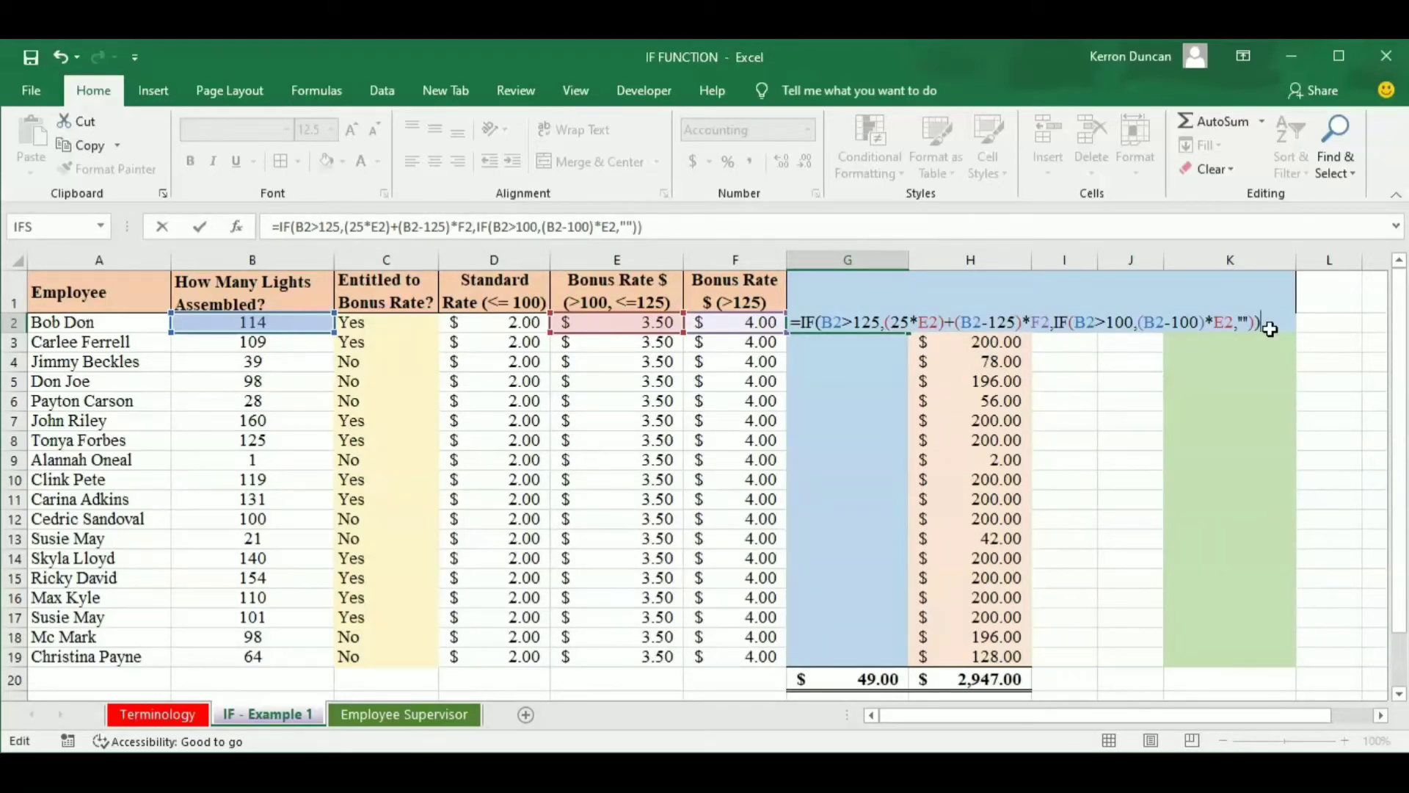
key(Return)
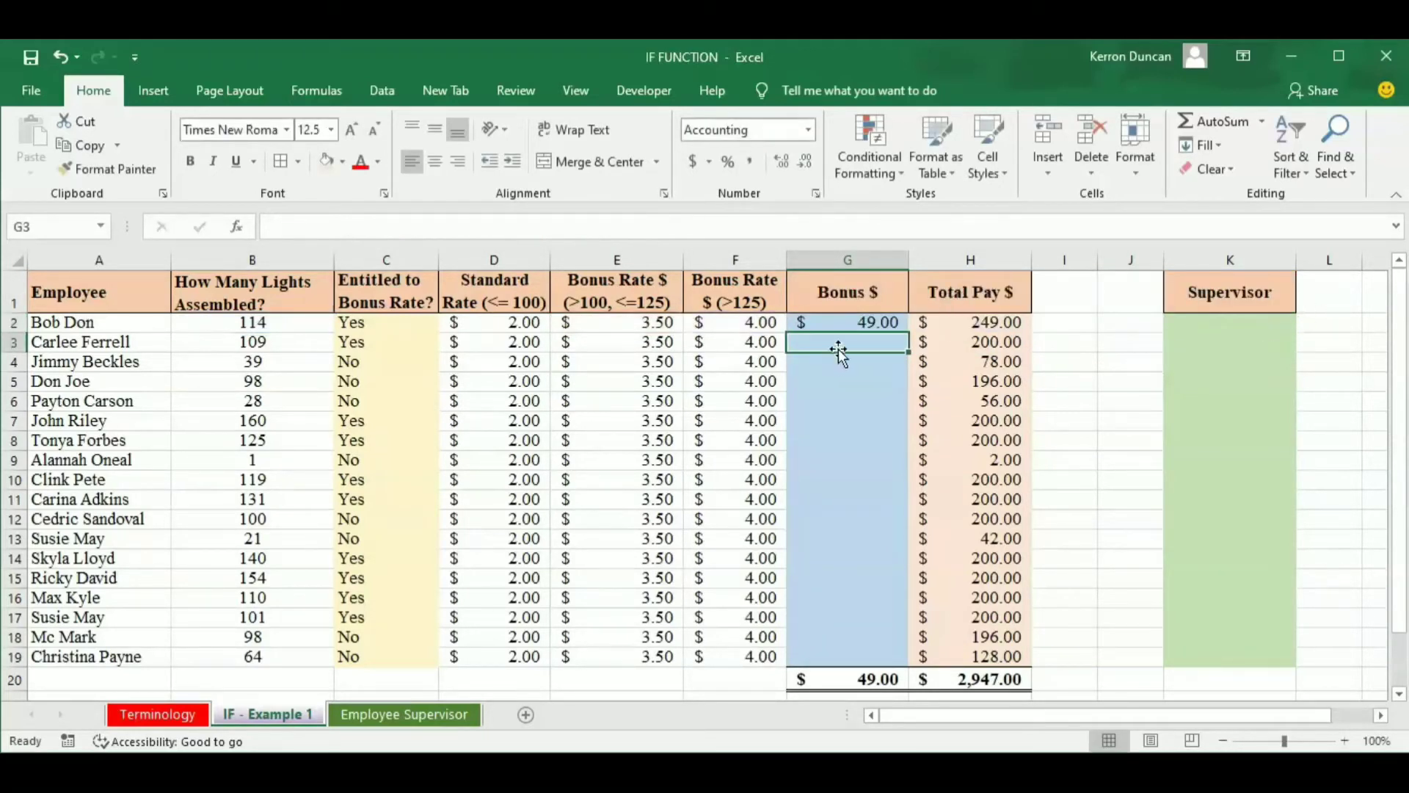
click(852, 323)
drag(909, 332, 909, 332)
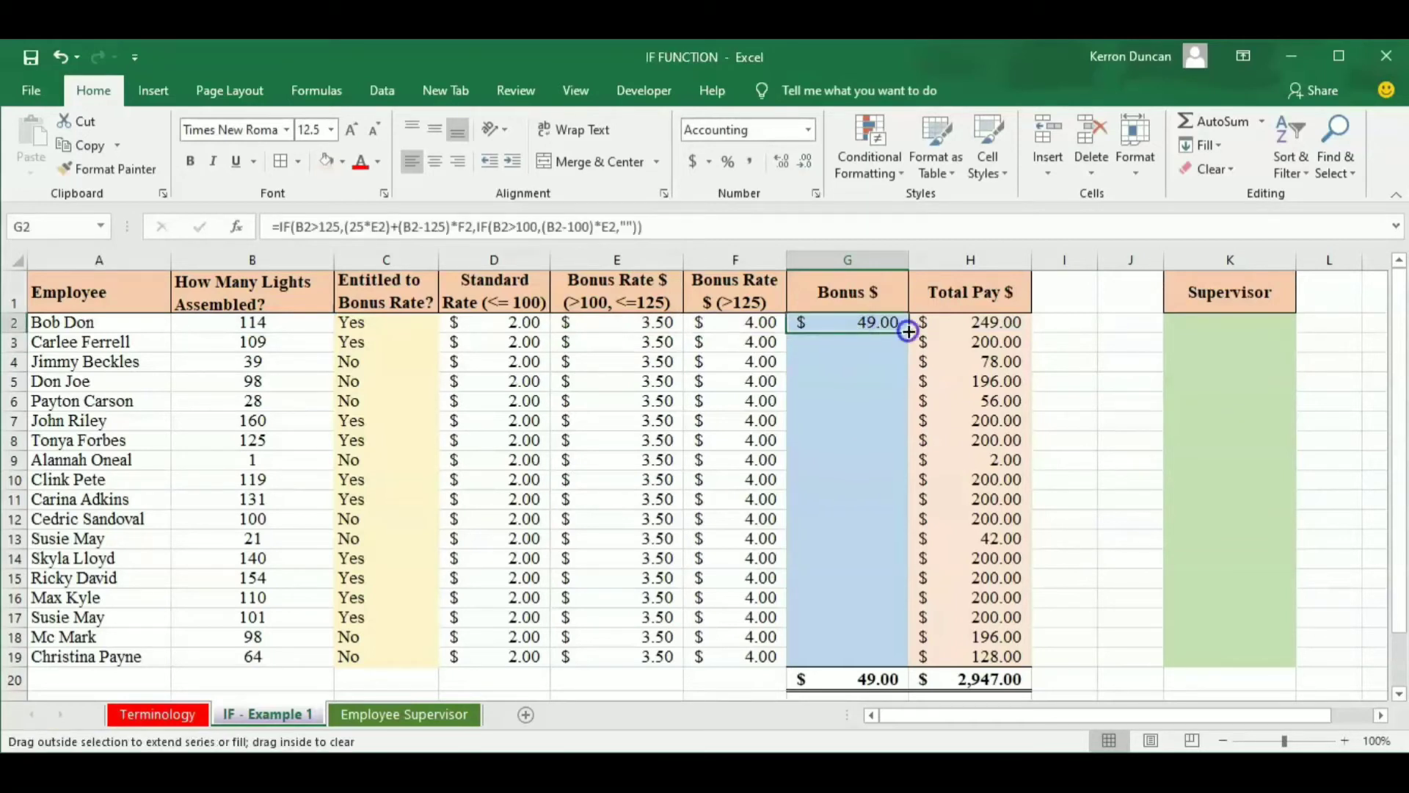
double_click(909, 332)
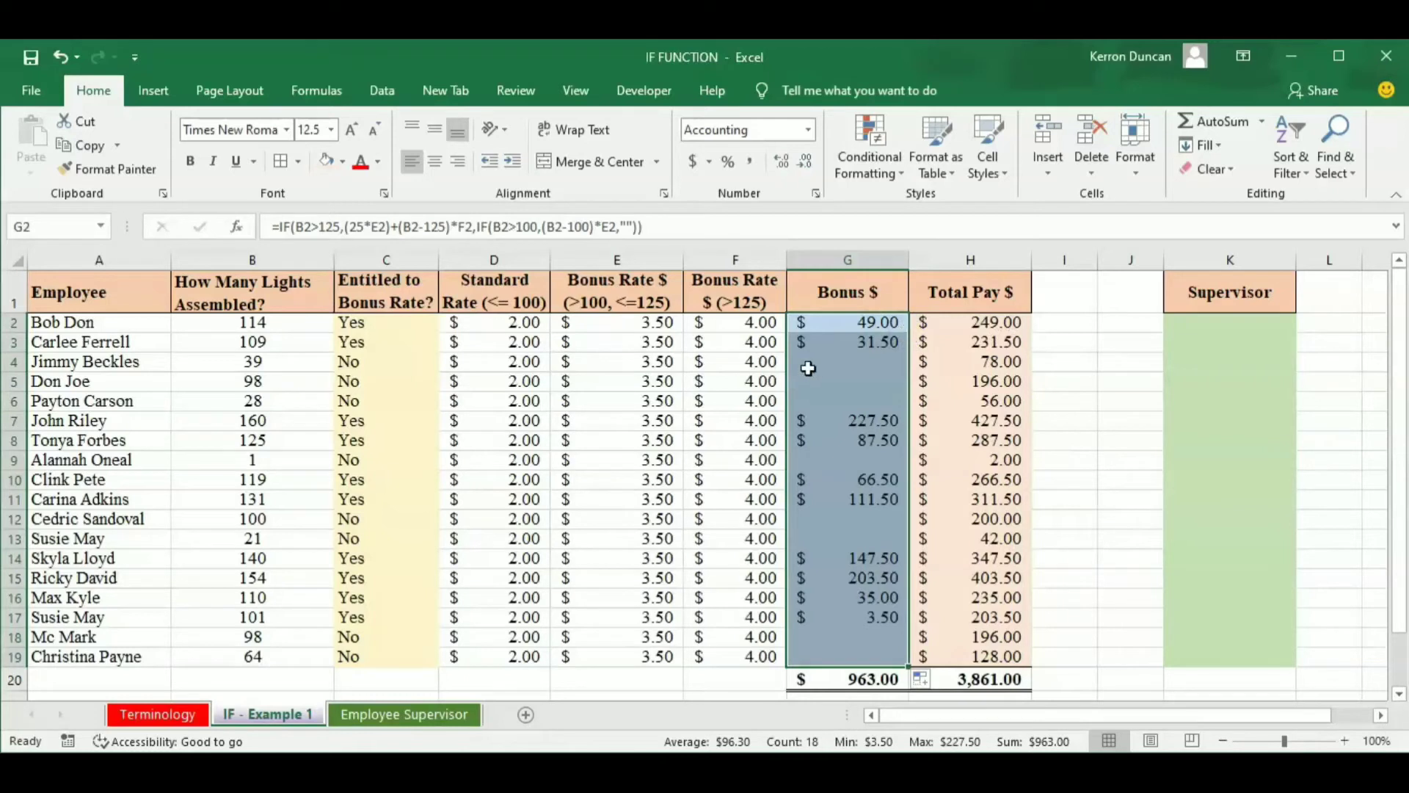
Examine the nested IF formula in G2, including its B2>100 logical test.
click(837, 342)
click(848, 324)
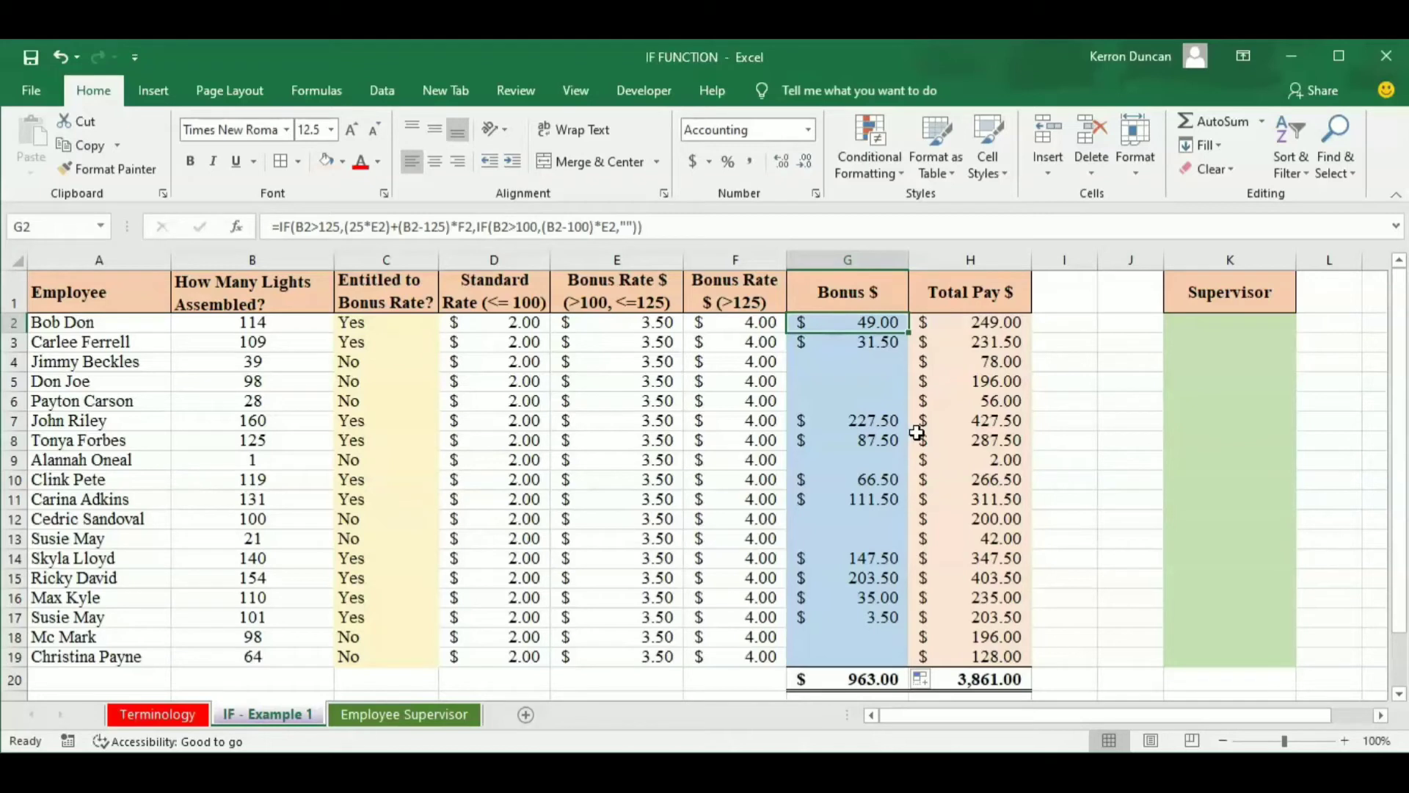
drag(818, 387, 818, 368)
key(ctrl+v)
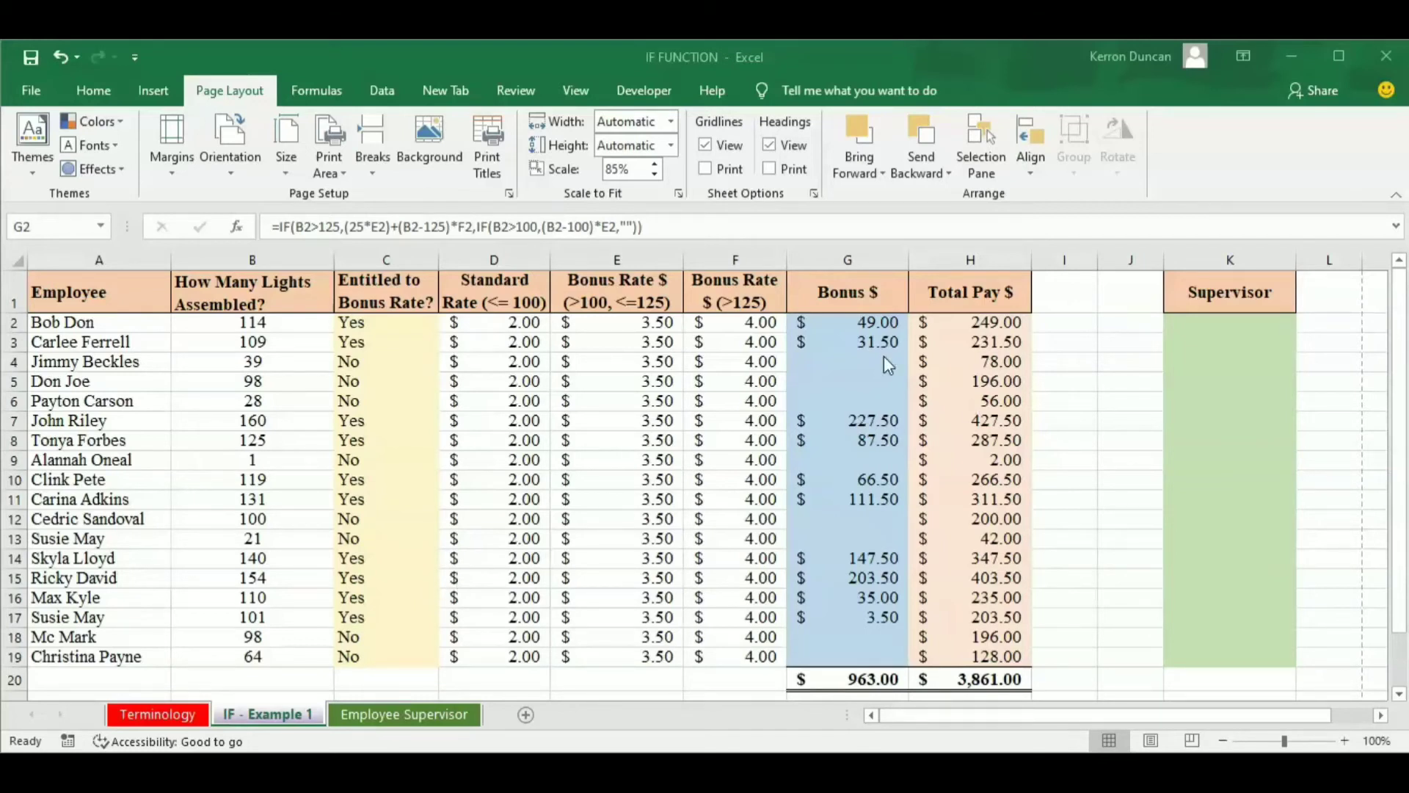
click(870, 319)
double_click(870, 318)
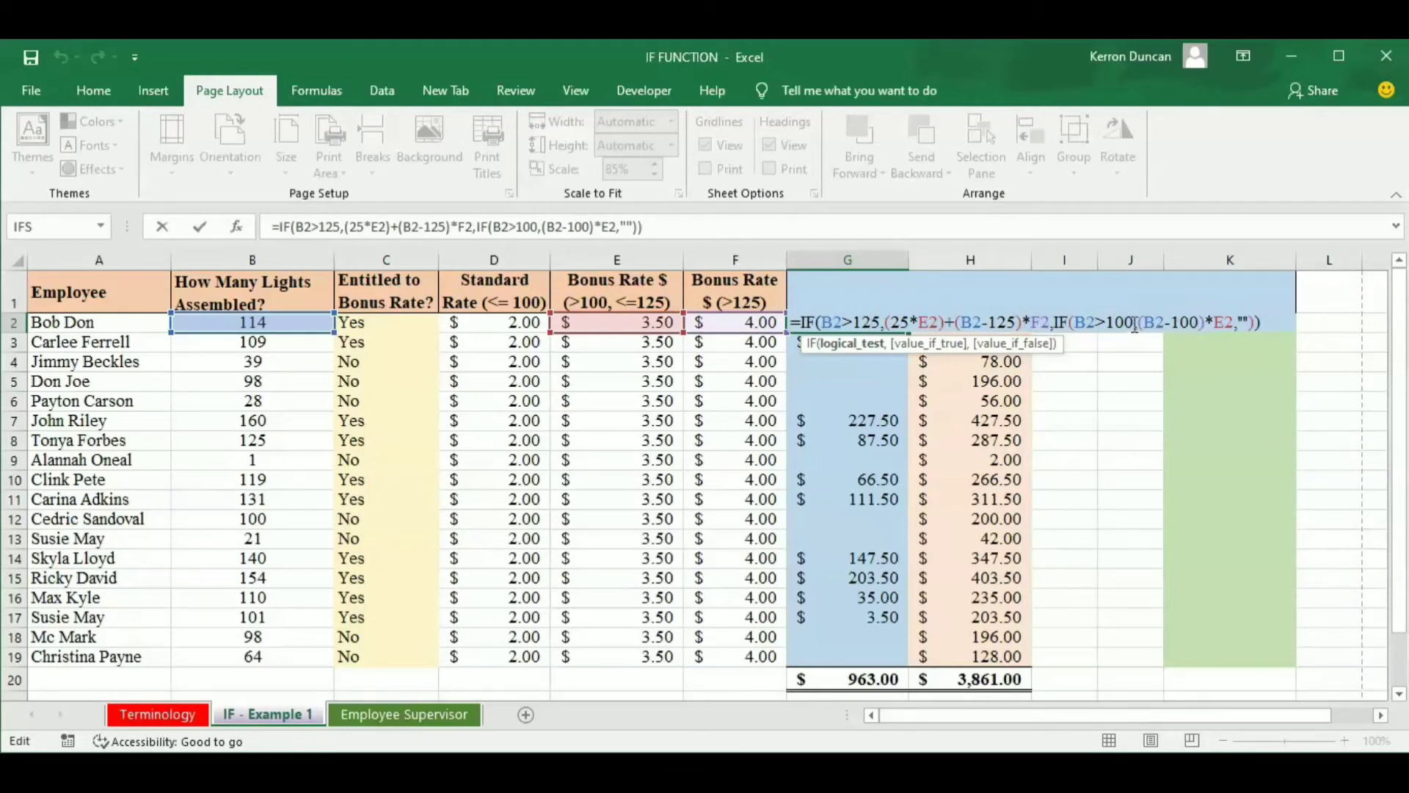
drag(1134, 326, 1078, 327)
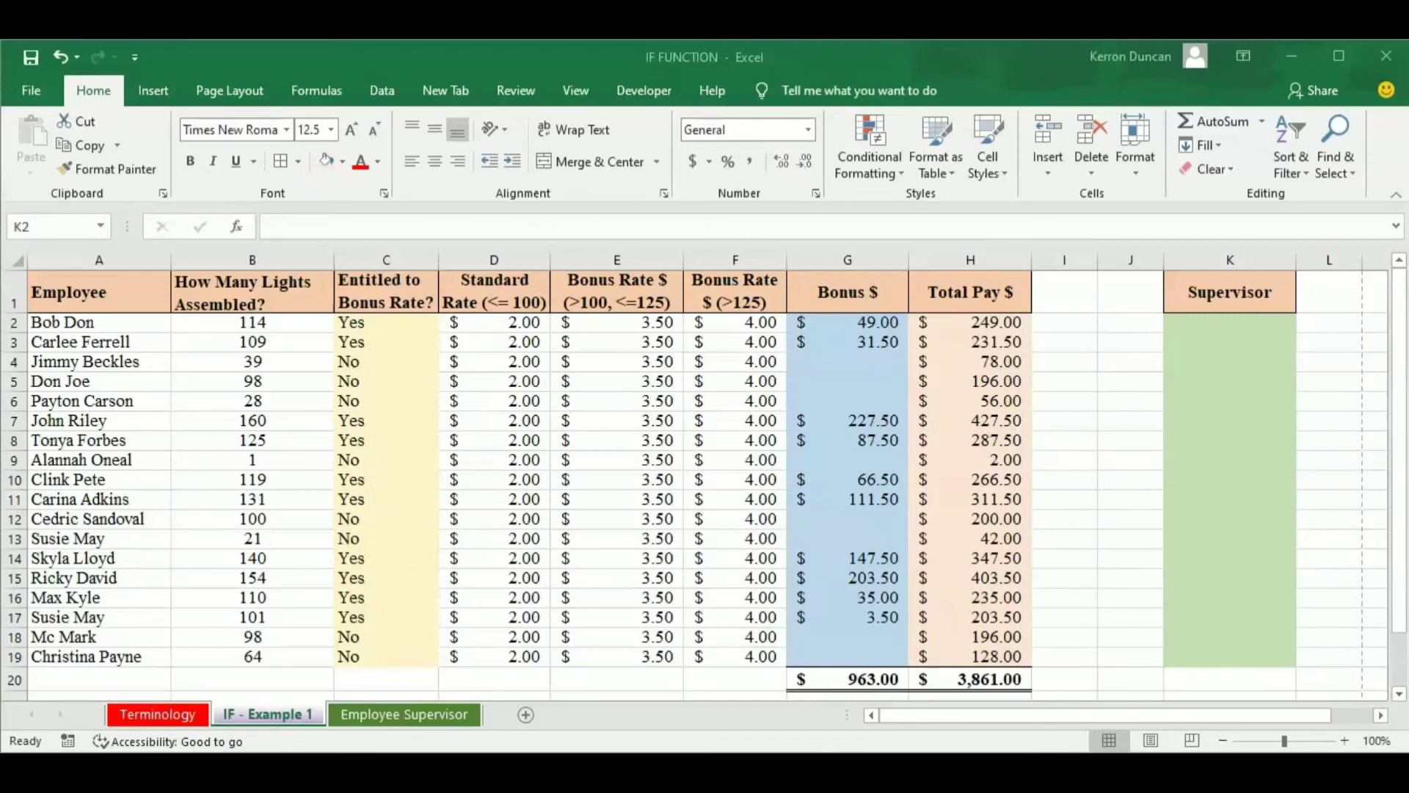
Open the Employee Supervisor sheet and review which supervisor is assigned to each employee.
click(406, 715)
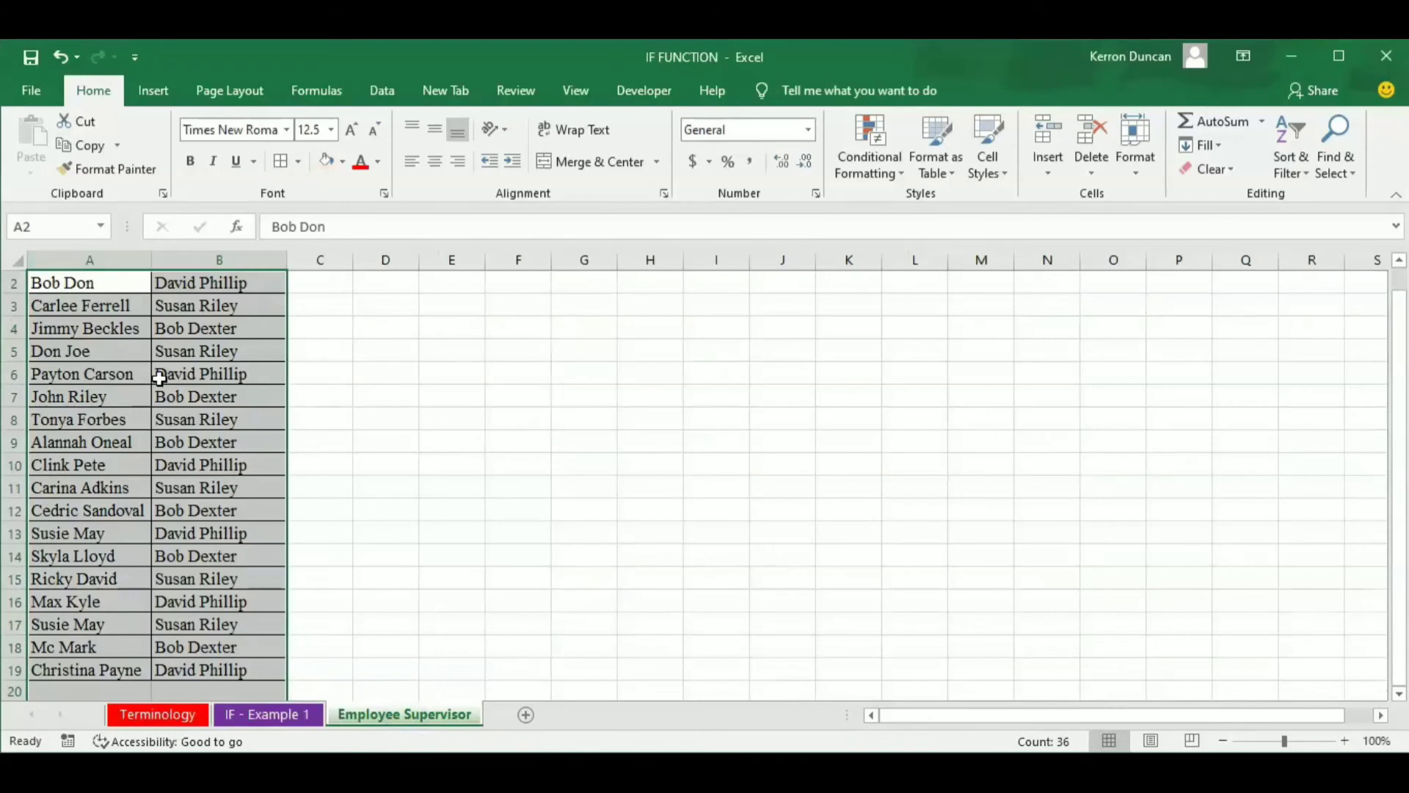
scroll(159, 378, up, 1)
scroll(225, 367, down, 1)
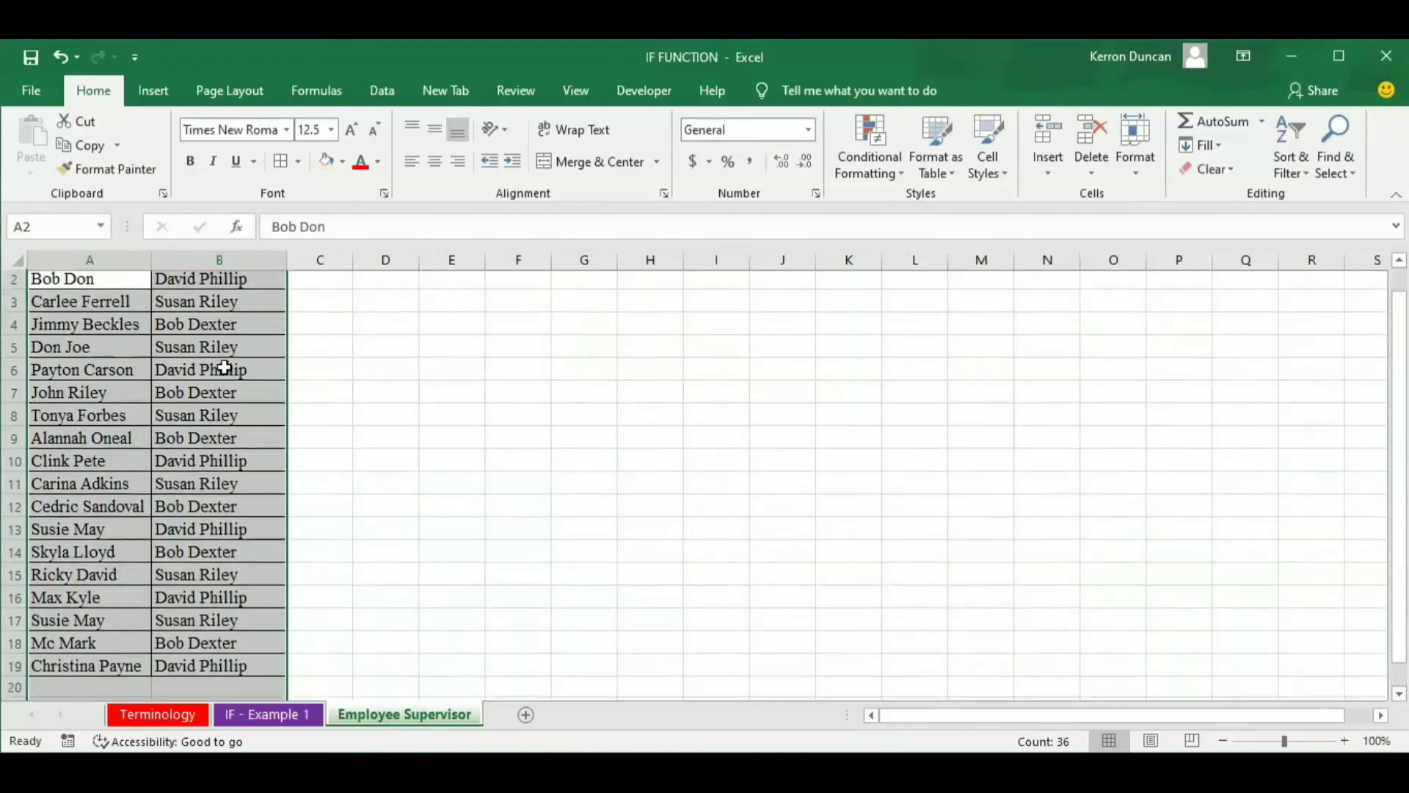
On the IF - Example 1 sheet, start an IF formula in K2 with the logical test B2>125.
scroll(225, 367, down, 1)
scroll(220, 399, up, 2)
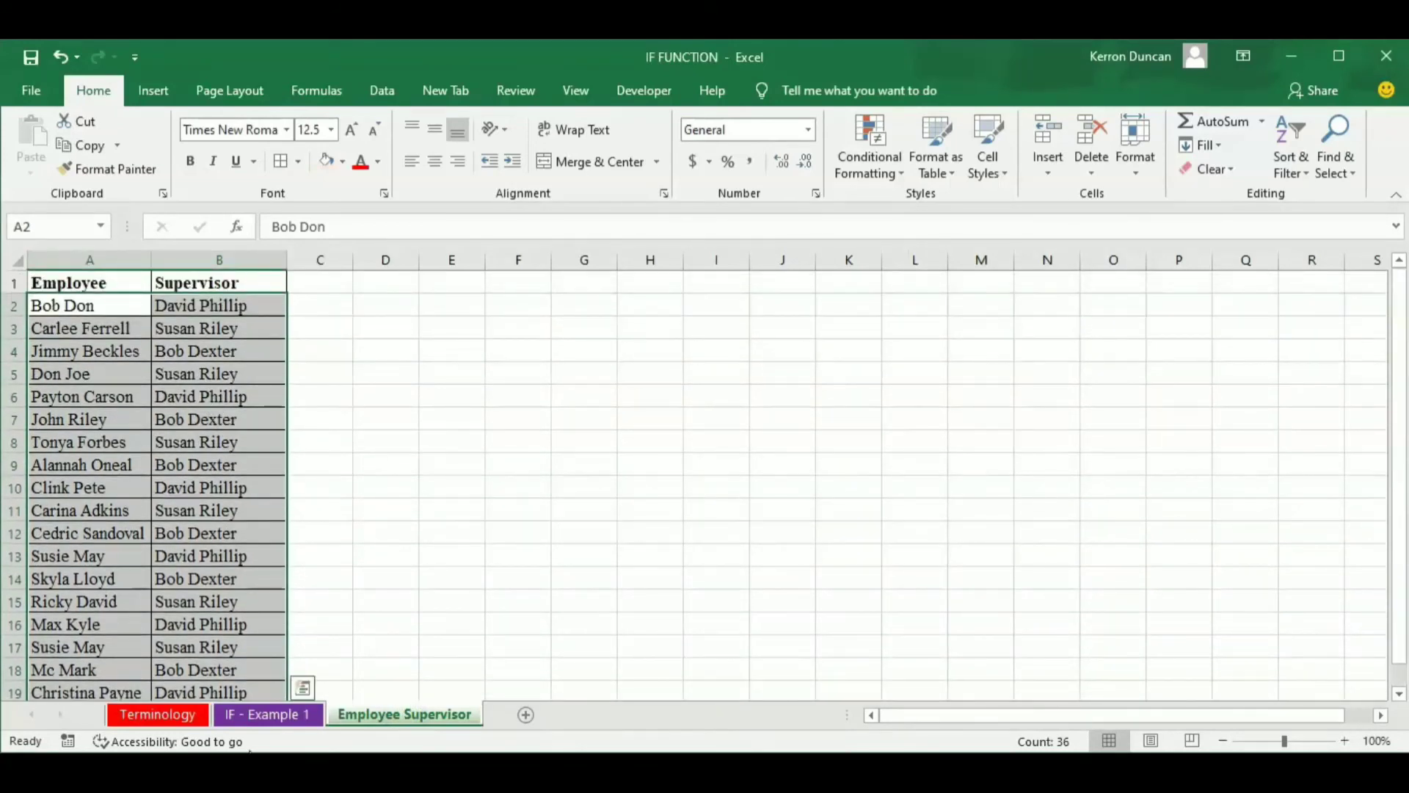
click(261, 719)
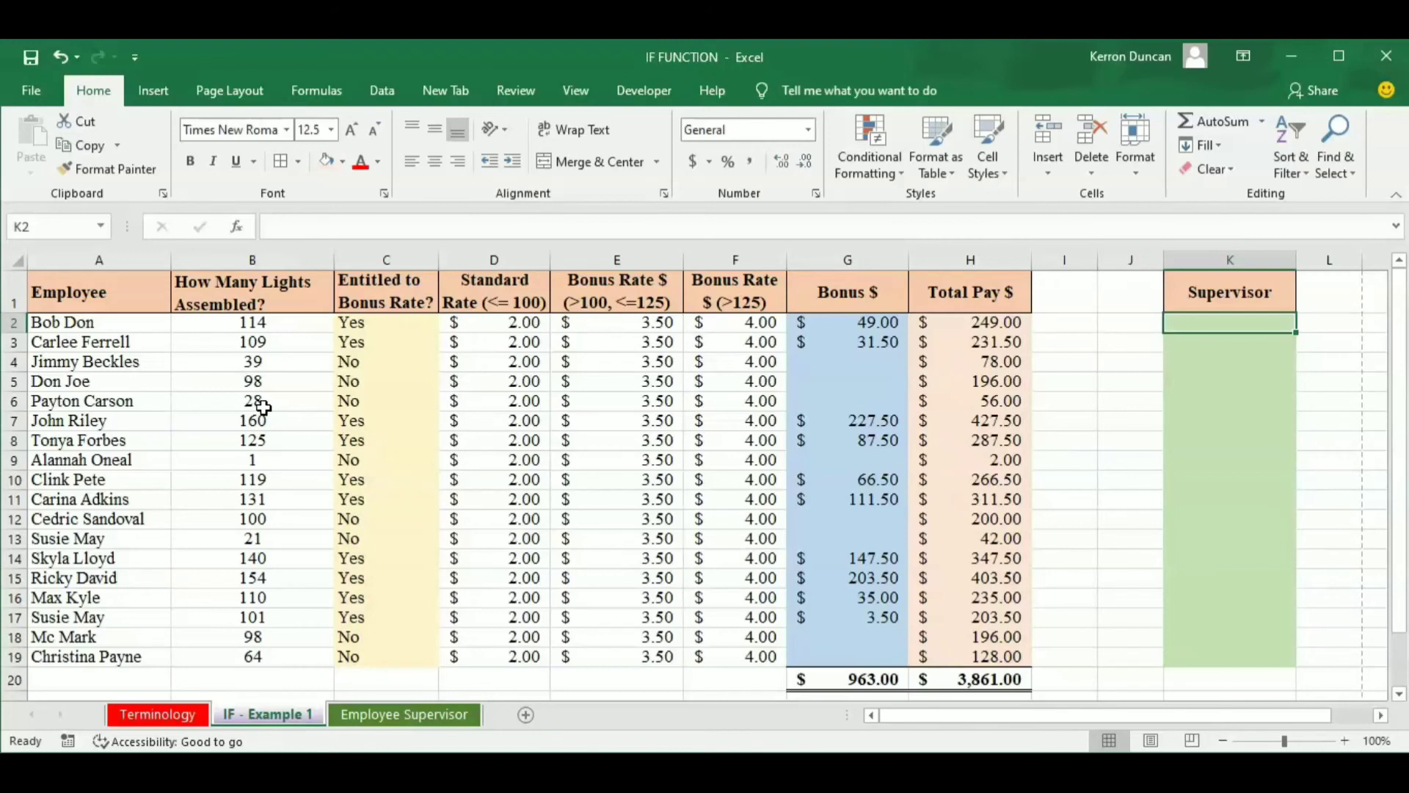
text(=if)
key(Tab)
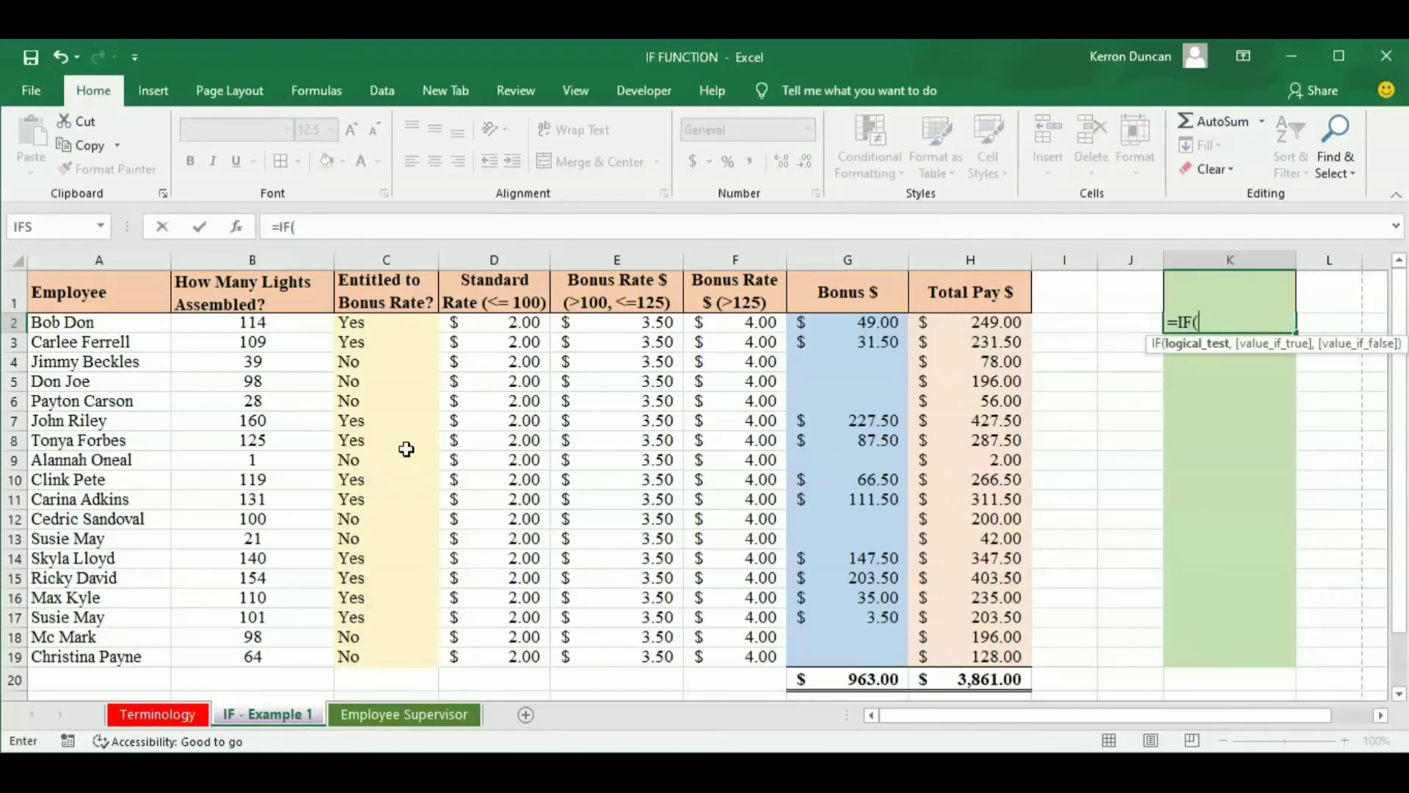
click(242, 324)
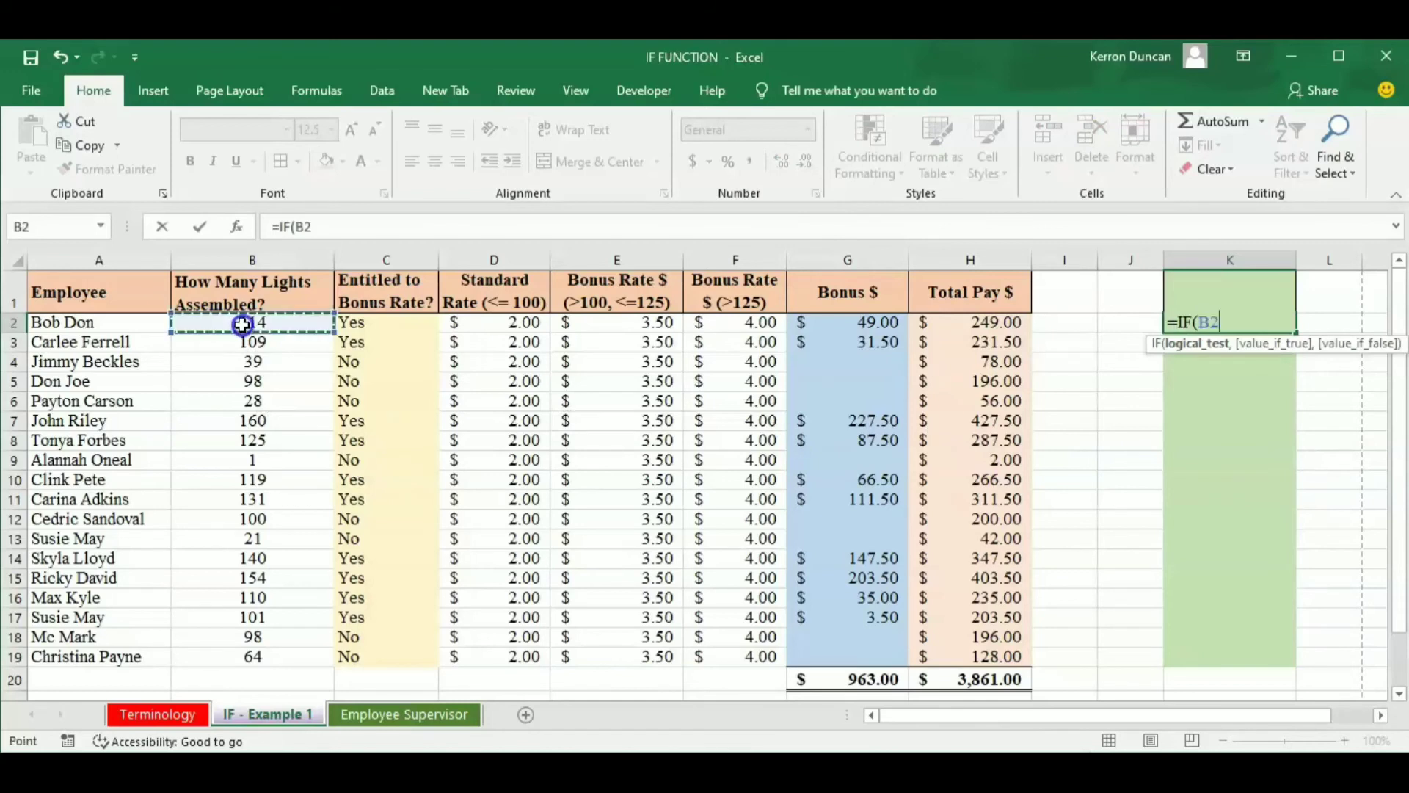
text(>)
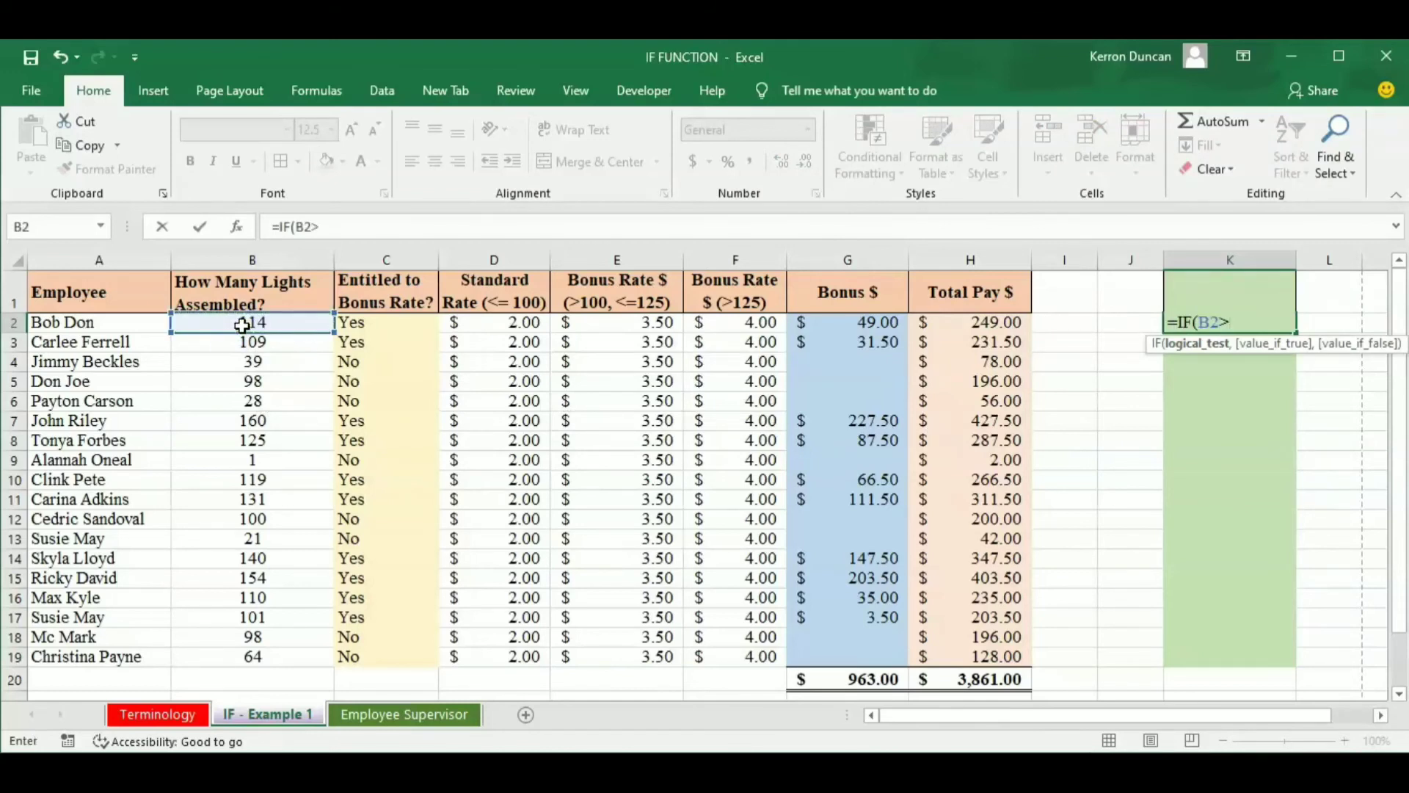
text(125,)
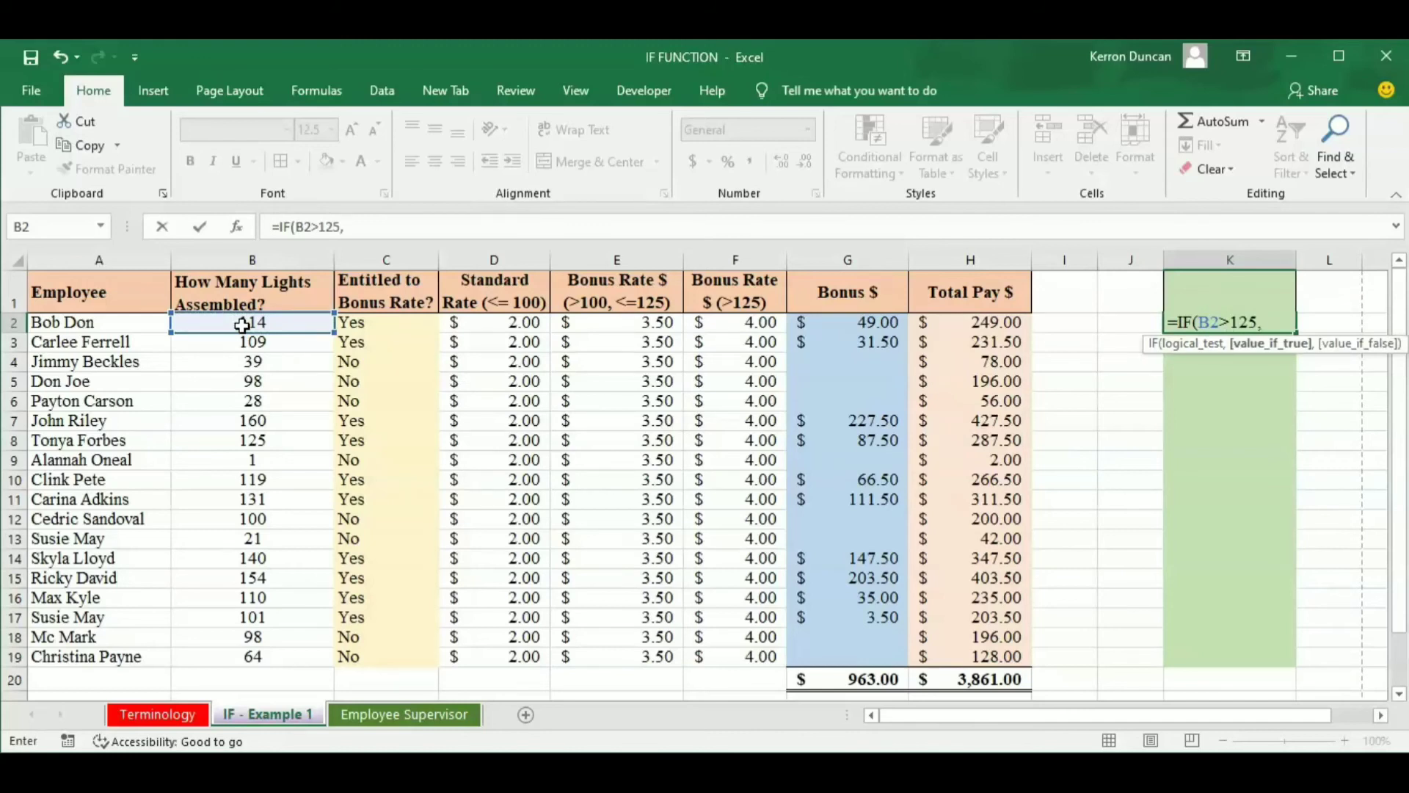
text(vlook)
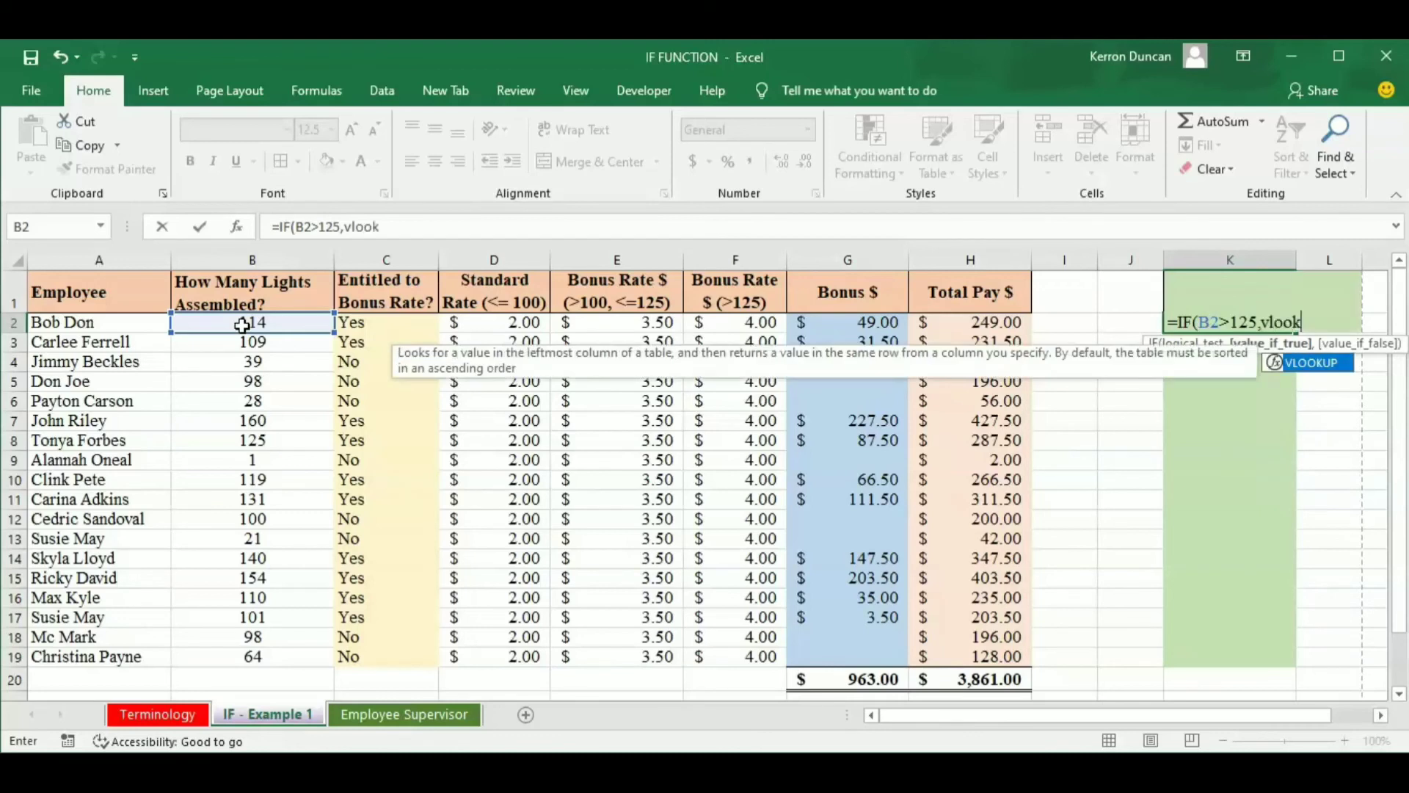
text(up()
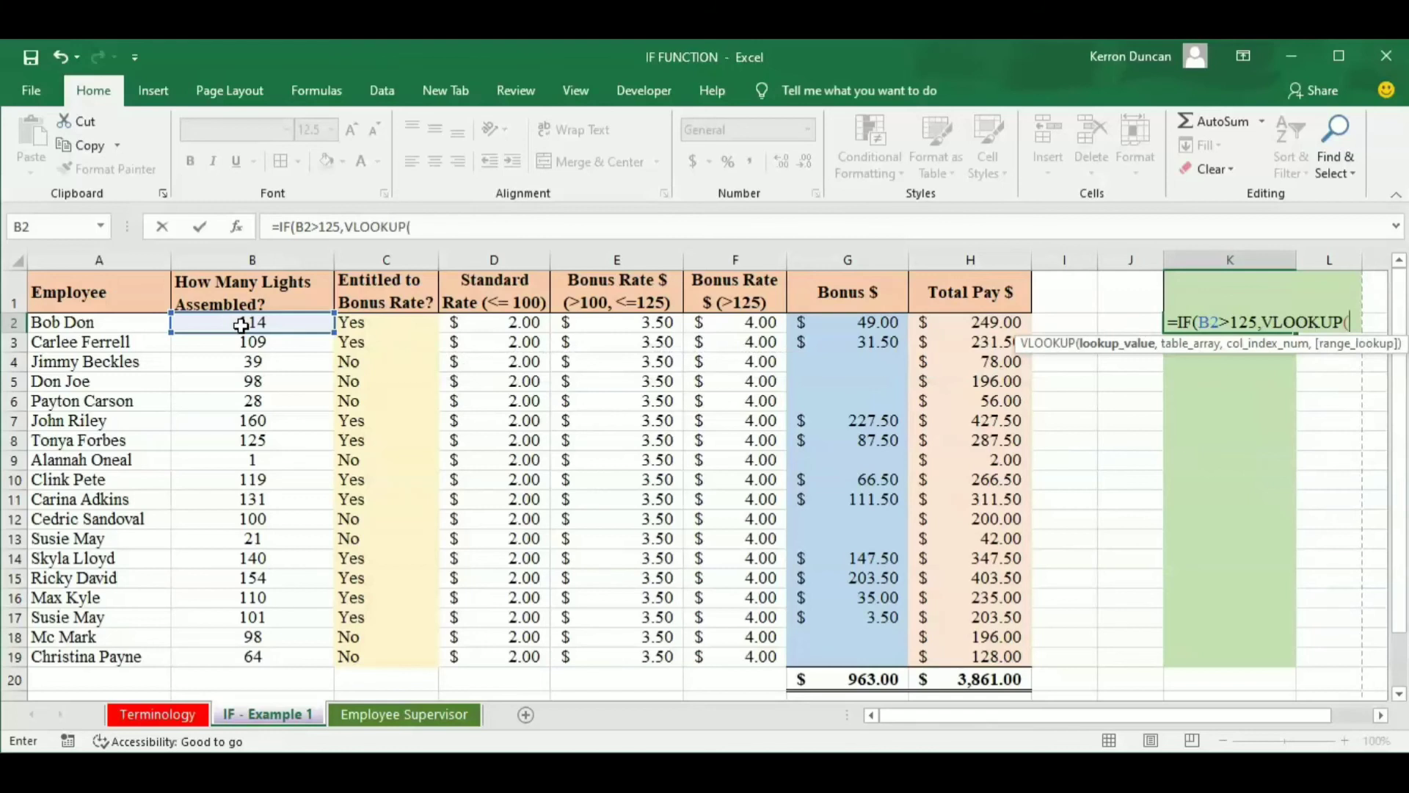
Begin a VLOOKUP as the value-if-true argument of the K2 formula, with A2 as its lookup value.
click(80, 321)
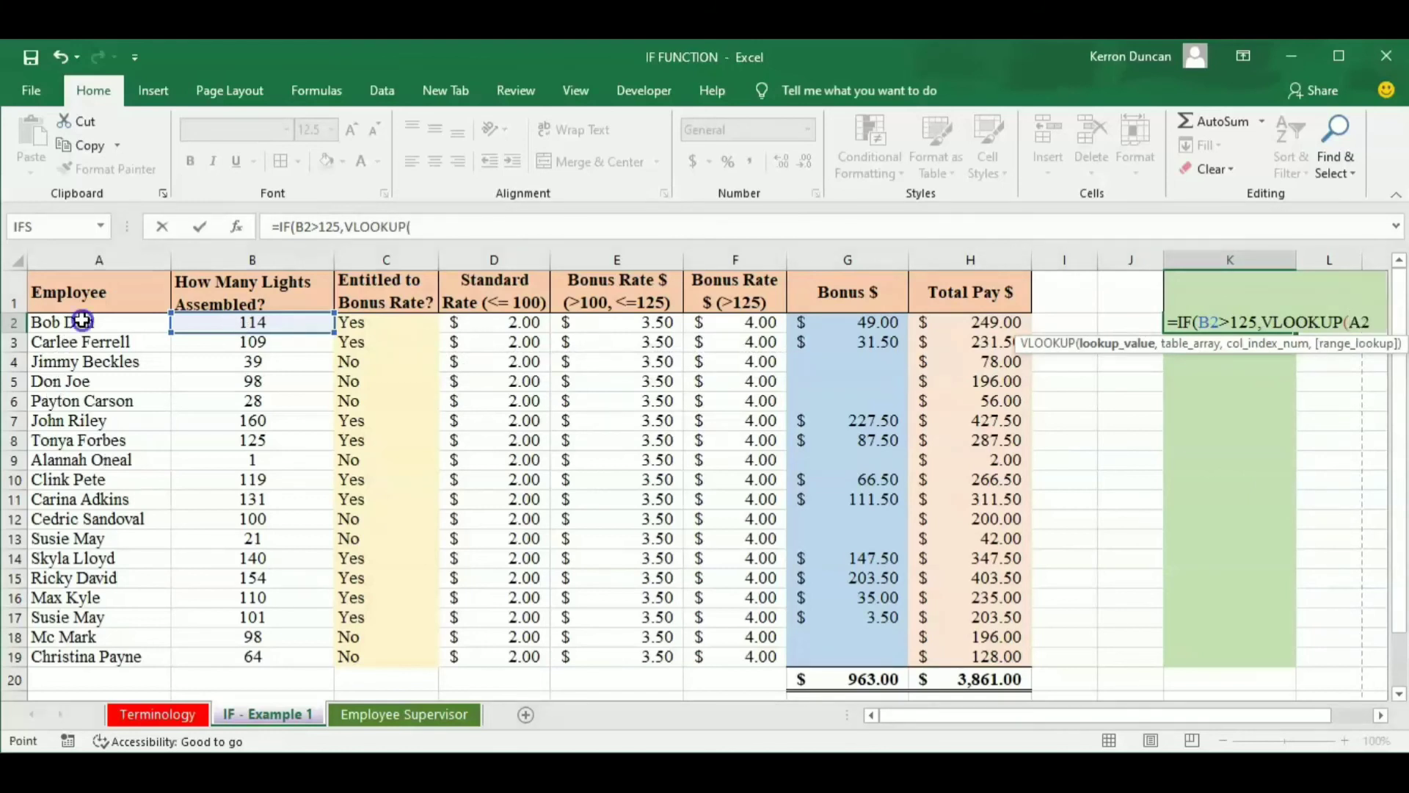
text(,)
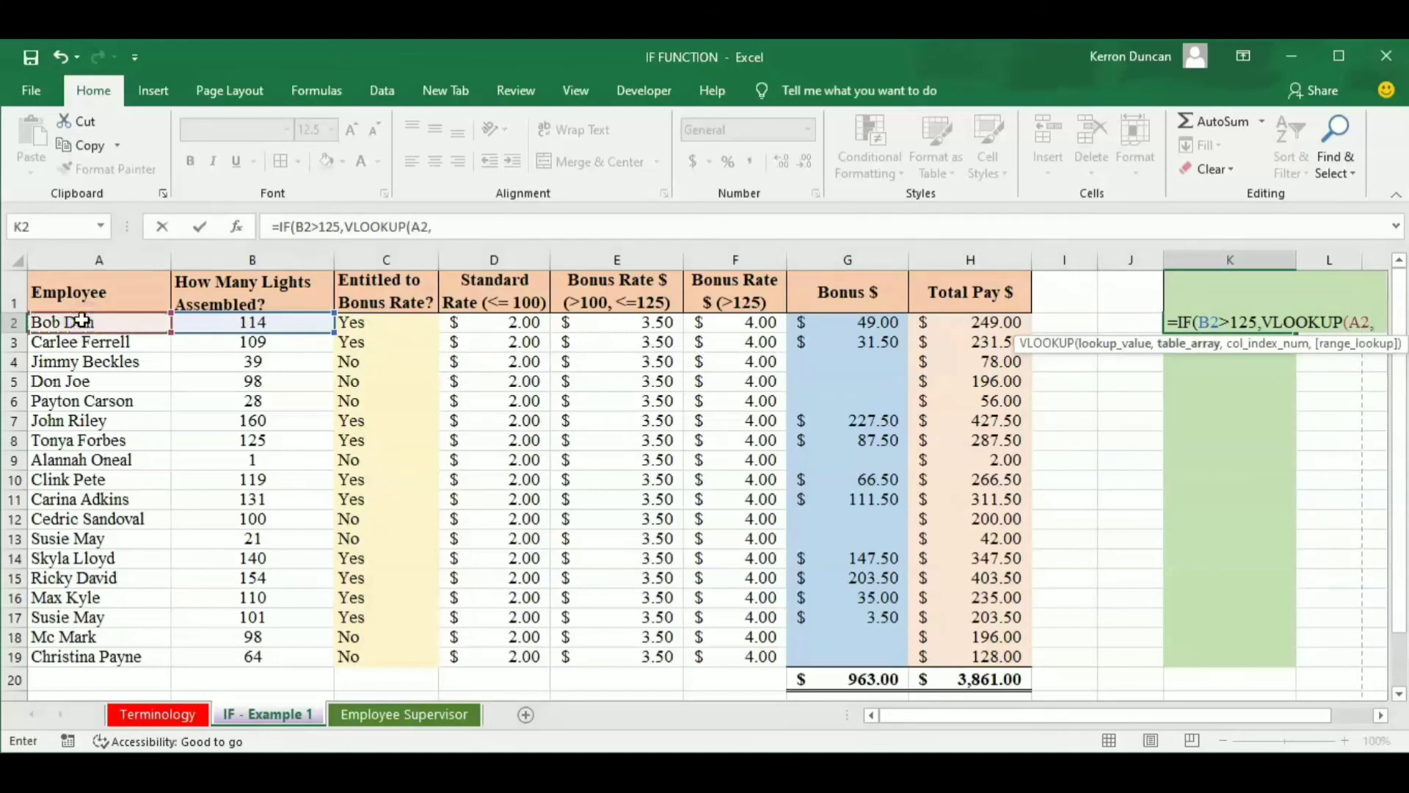
Set the VLOOKUP's table array to A2:B19 on the Employee Supervisor sheet, locked as the absolute range $A$2:$B$19.
click(406, 718)
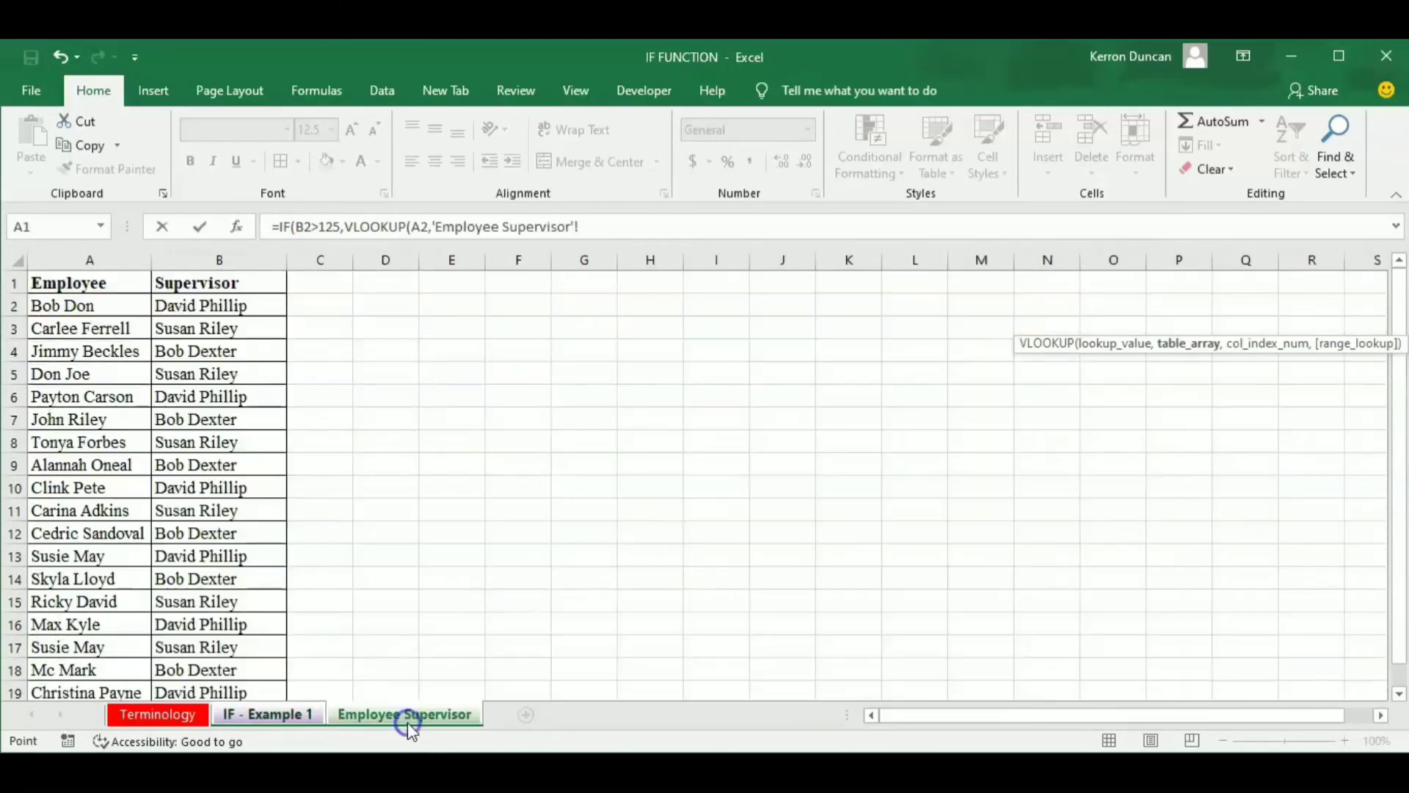
click(123, 310)
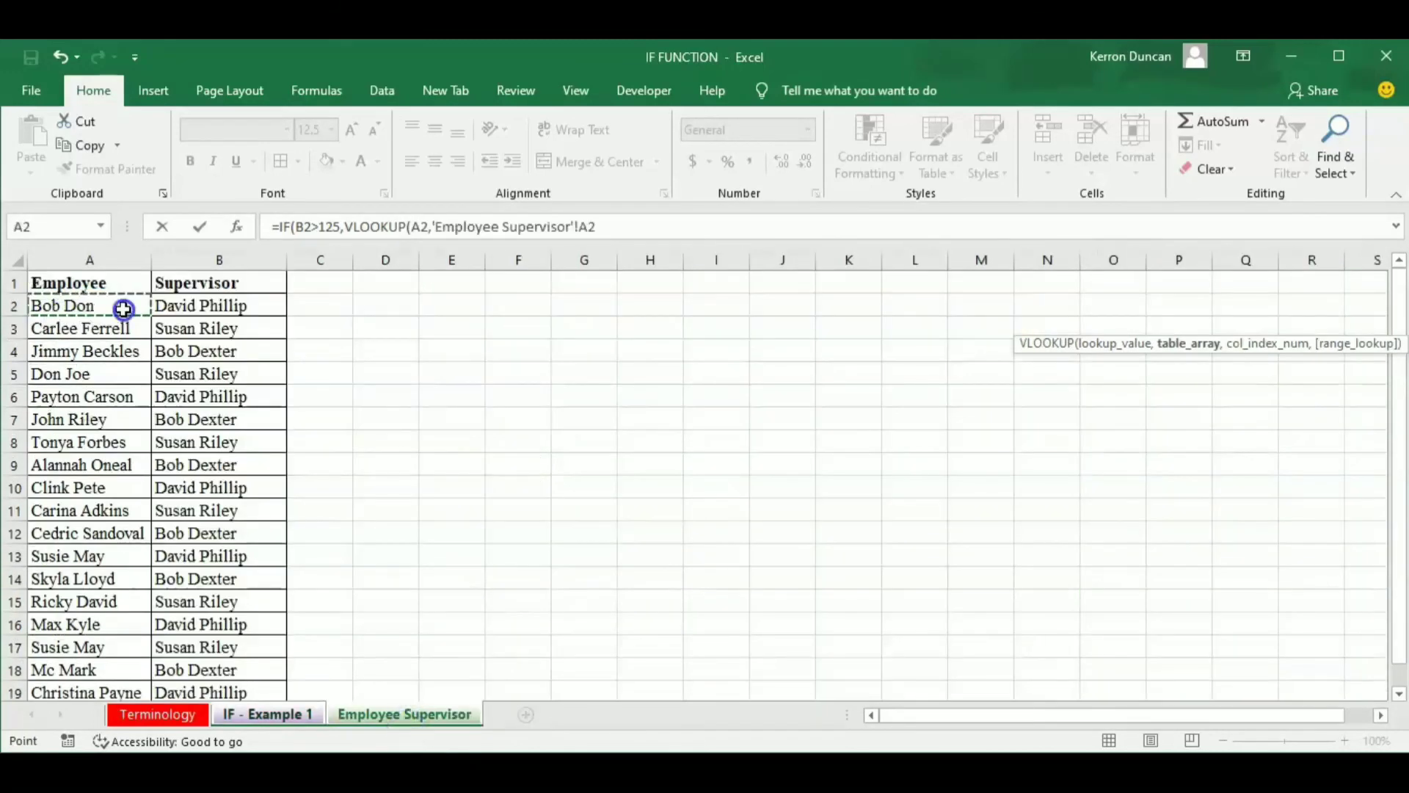
drag(124, 309, 221, 307)
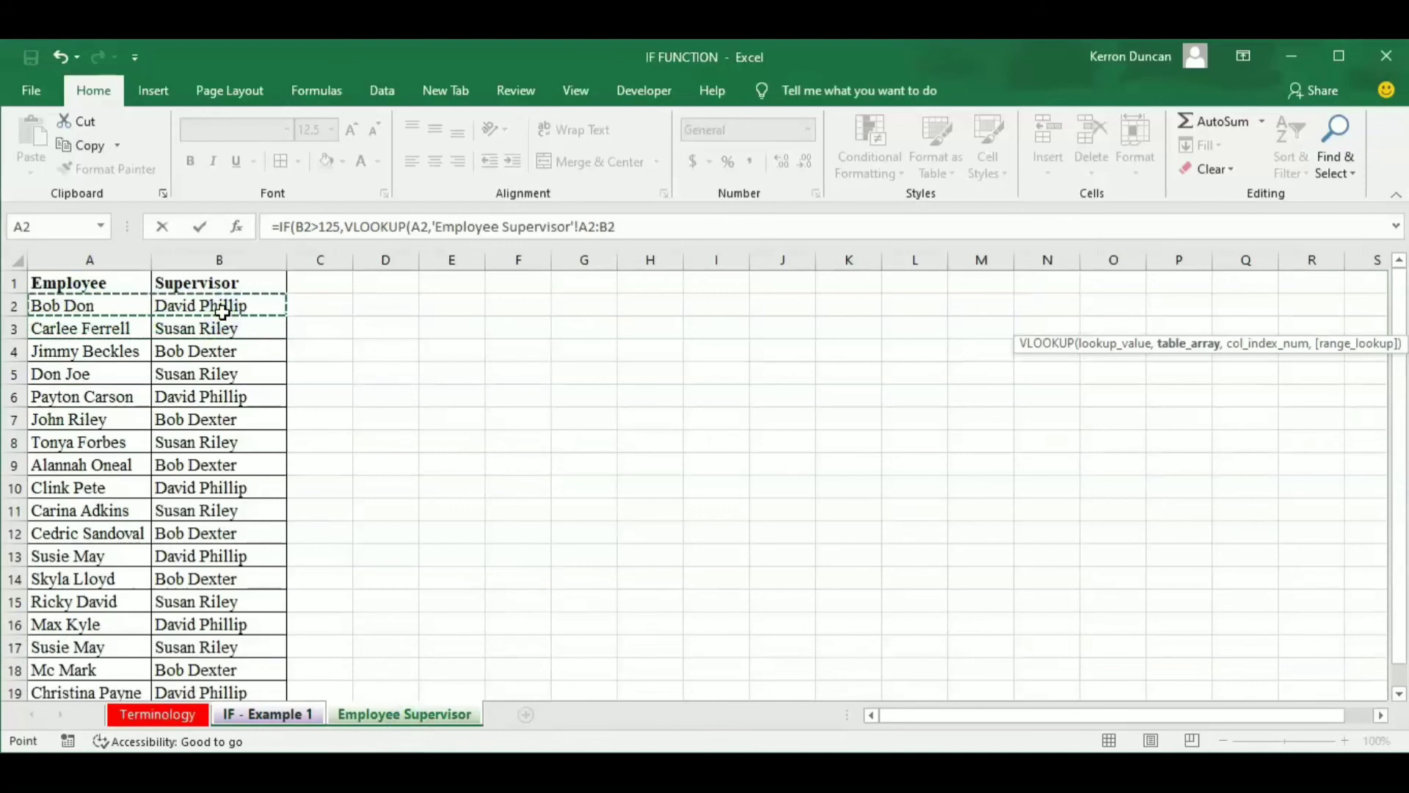
drag(222, 309, 220, 694)
text(,)
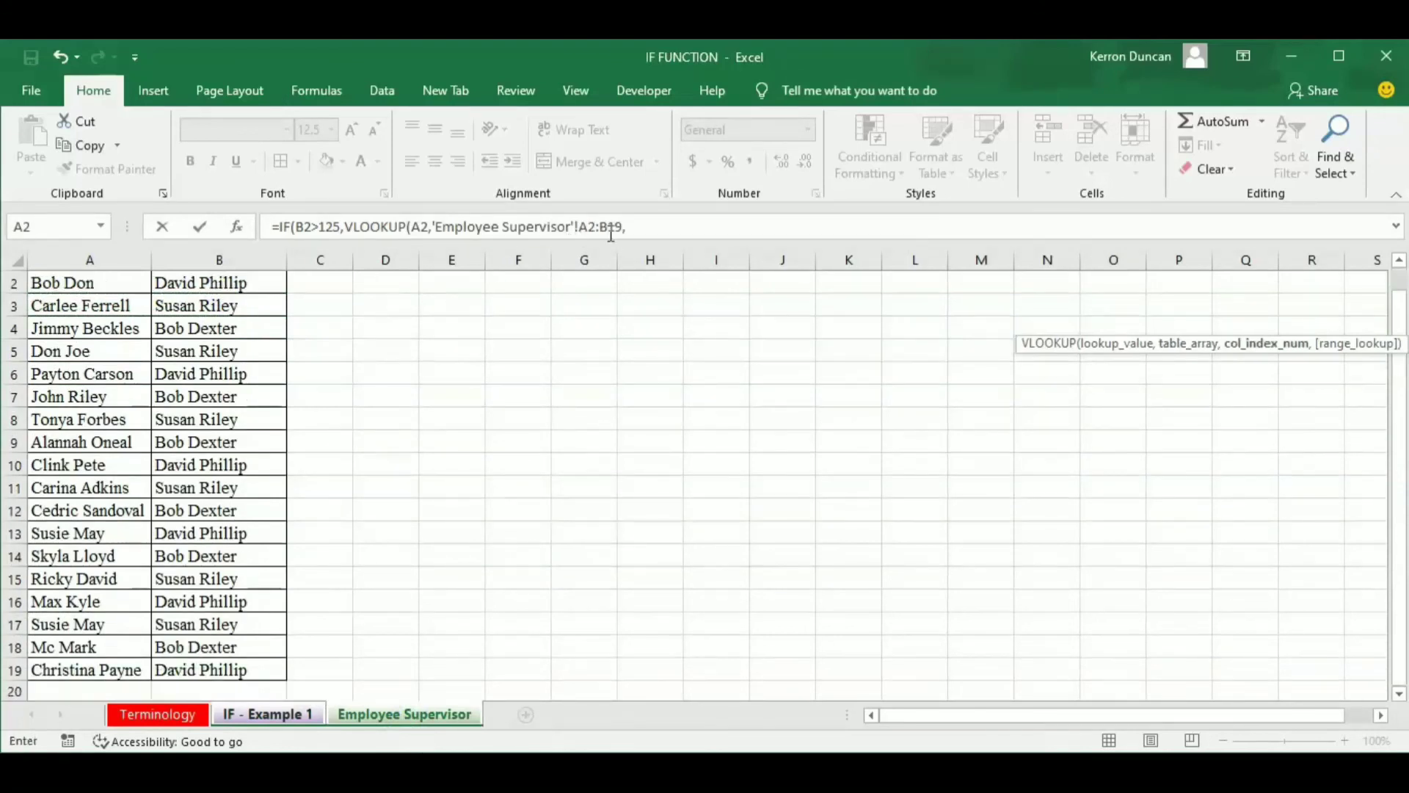
click(583, 226)
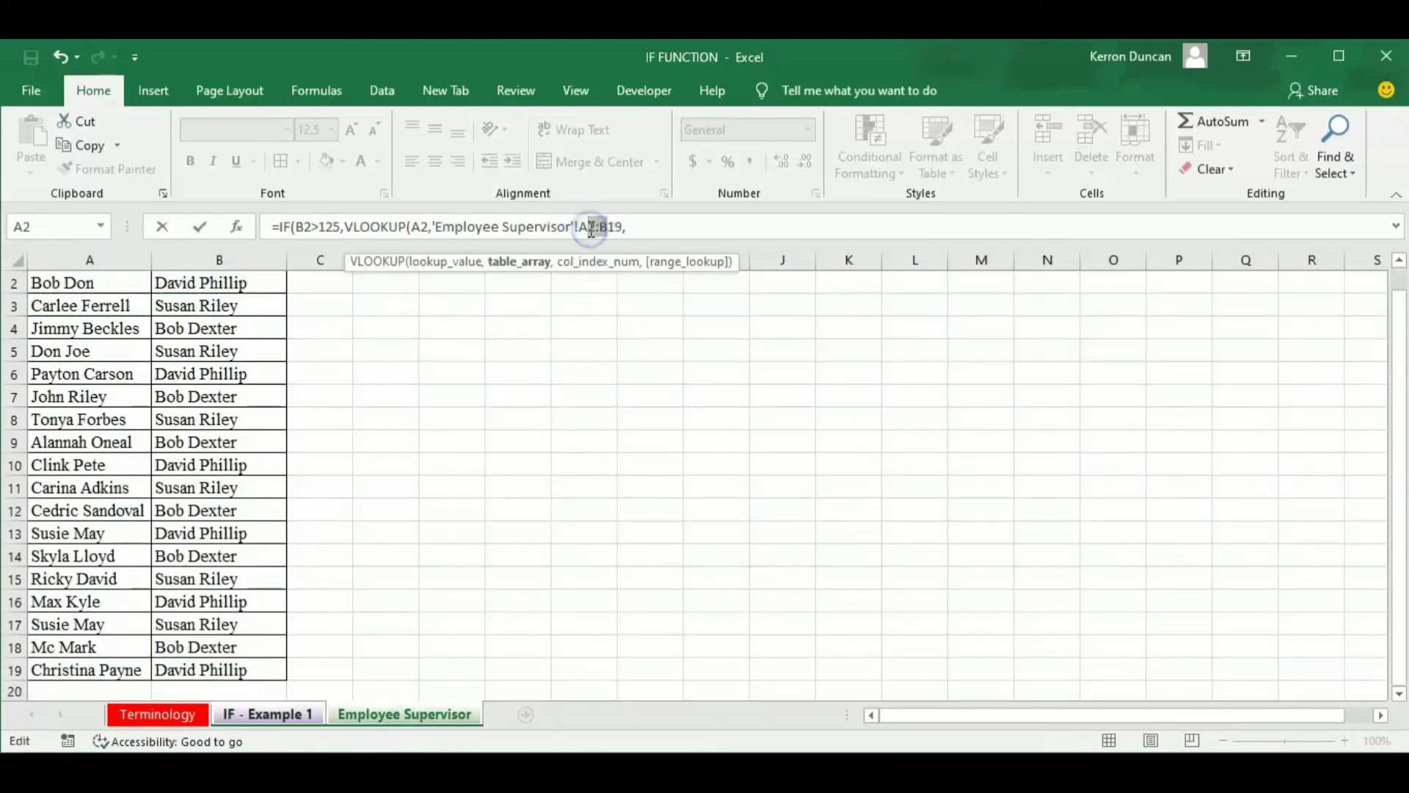
key(F4)
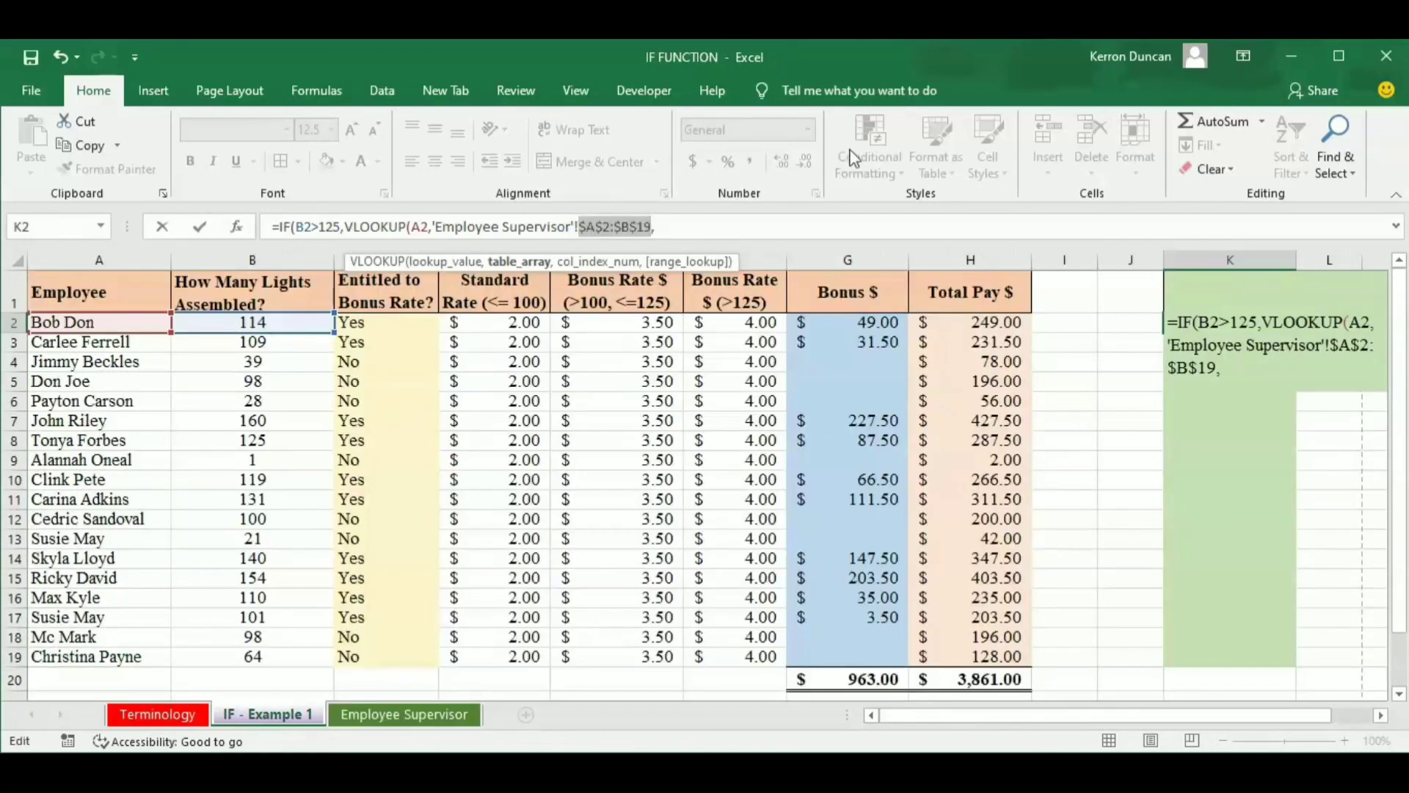
Complete the VLOOKUP with column index 2 and FALSE for an exact match.
click(719, 218)
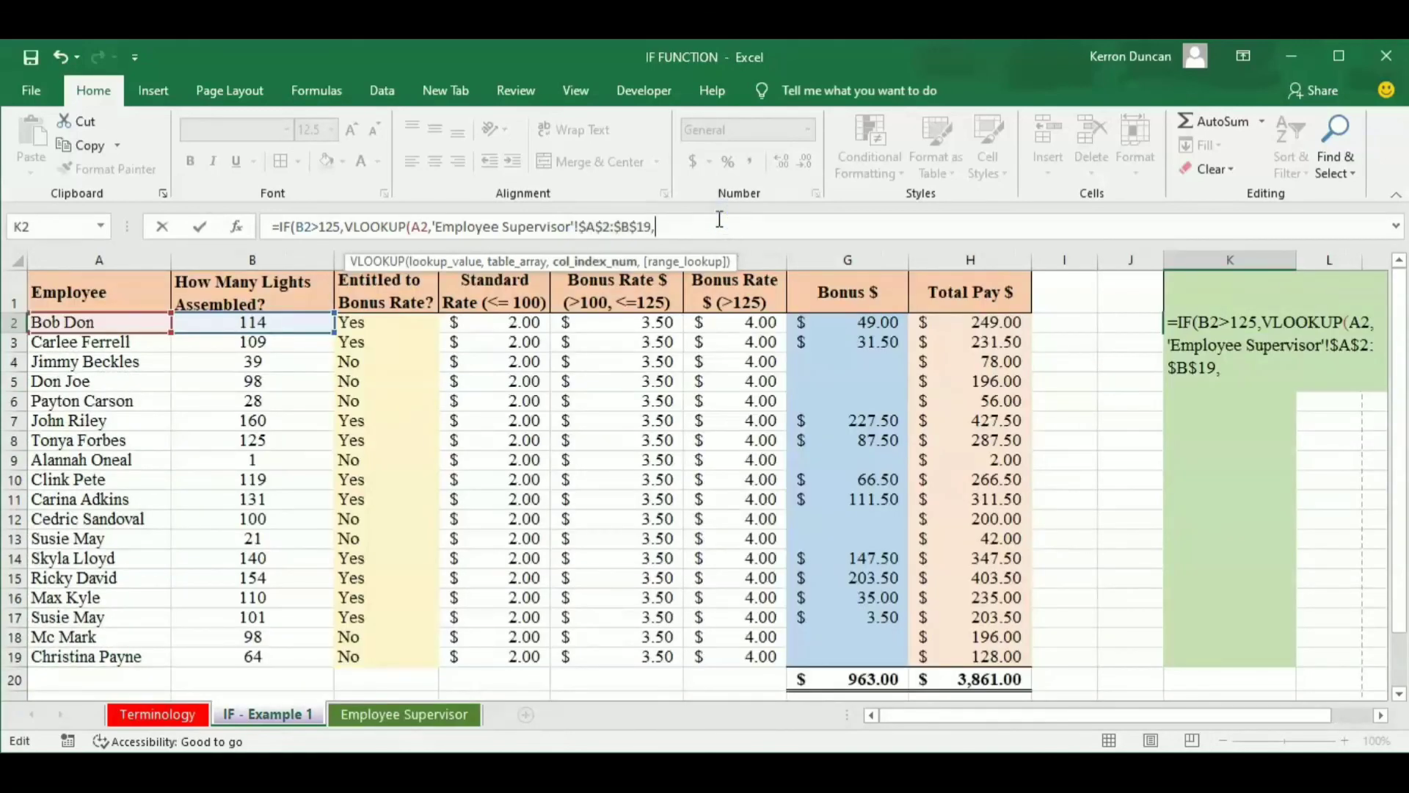
text(2,)
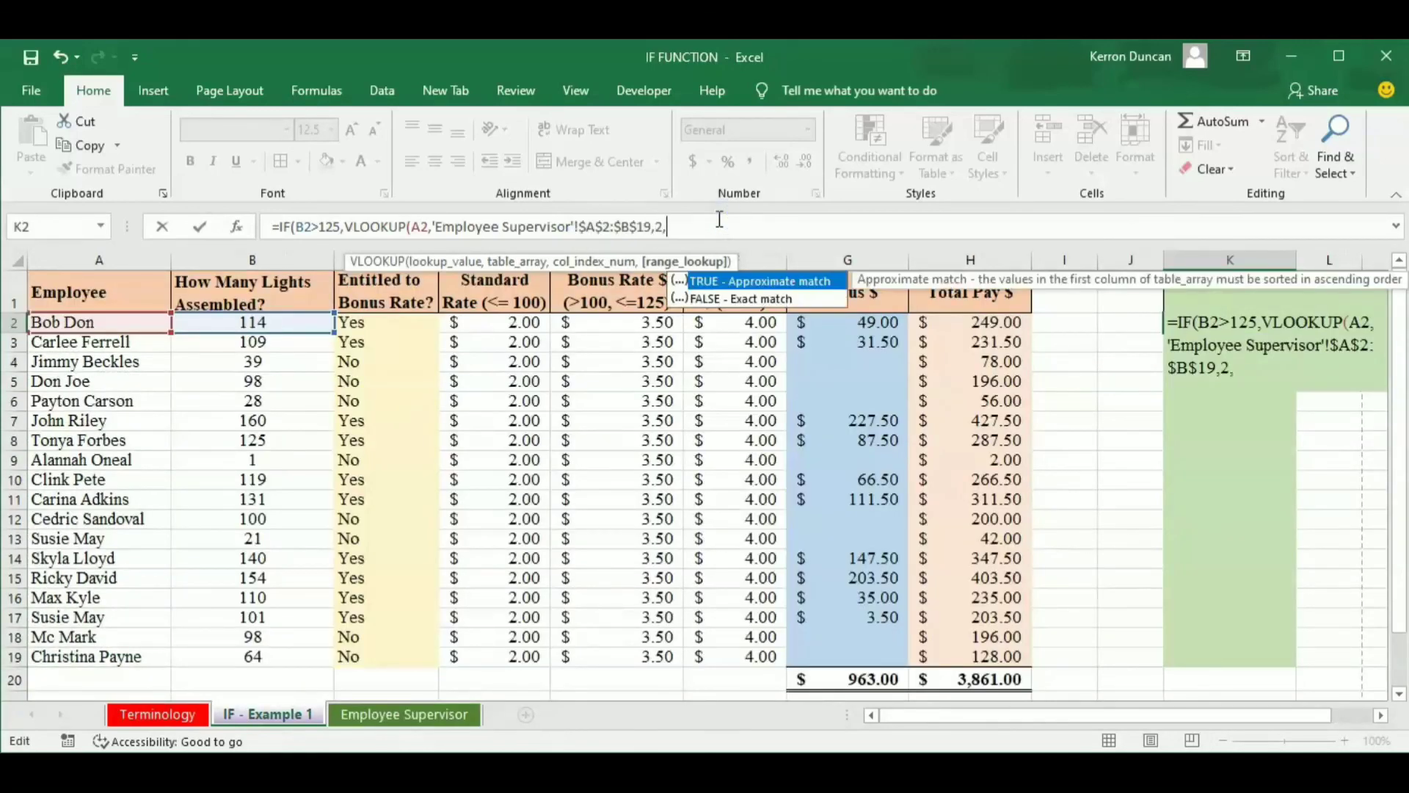
text(false),)
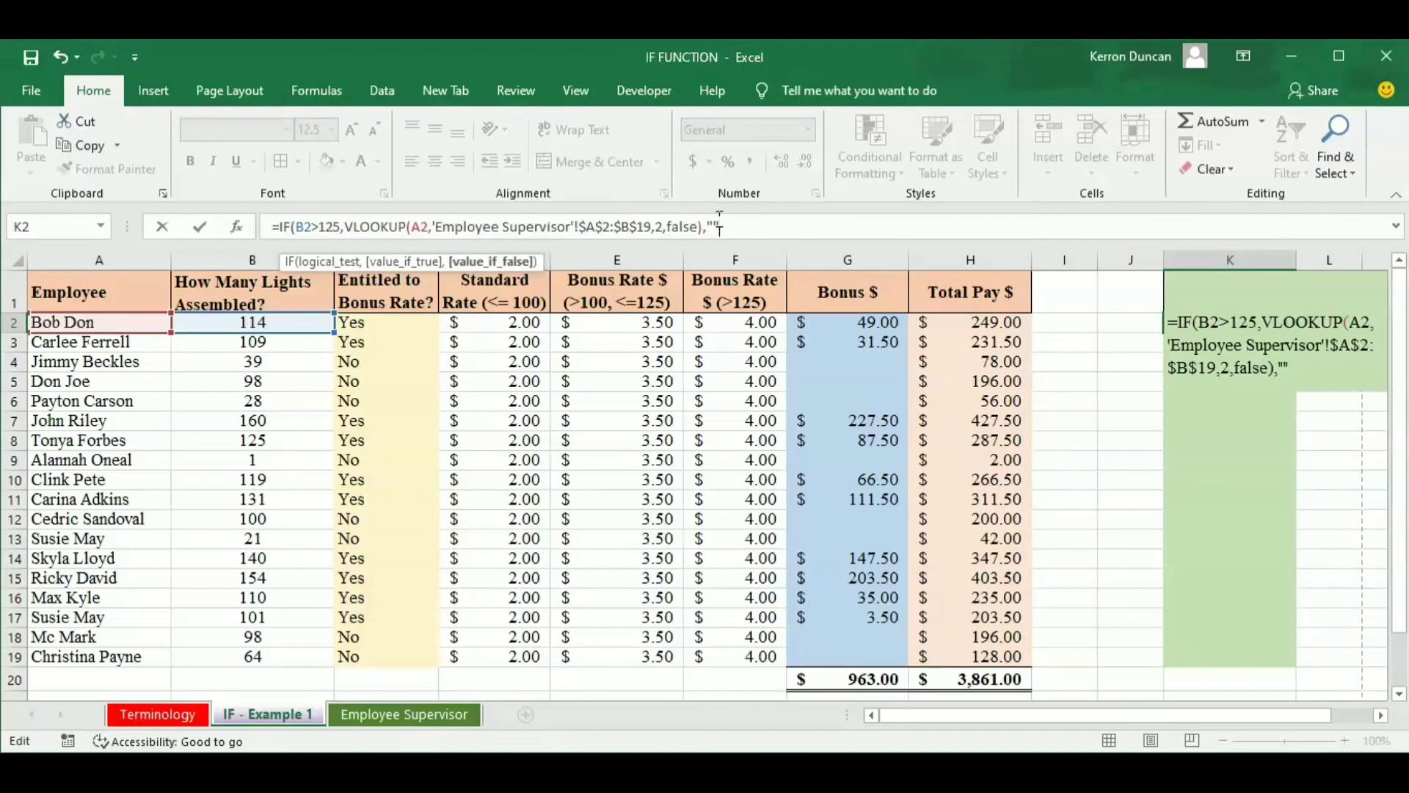
Finish the K2 formula with empty quotes "" as the value if false and fill it down to K19.
text())
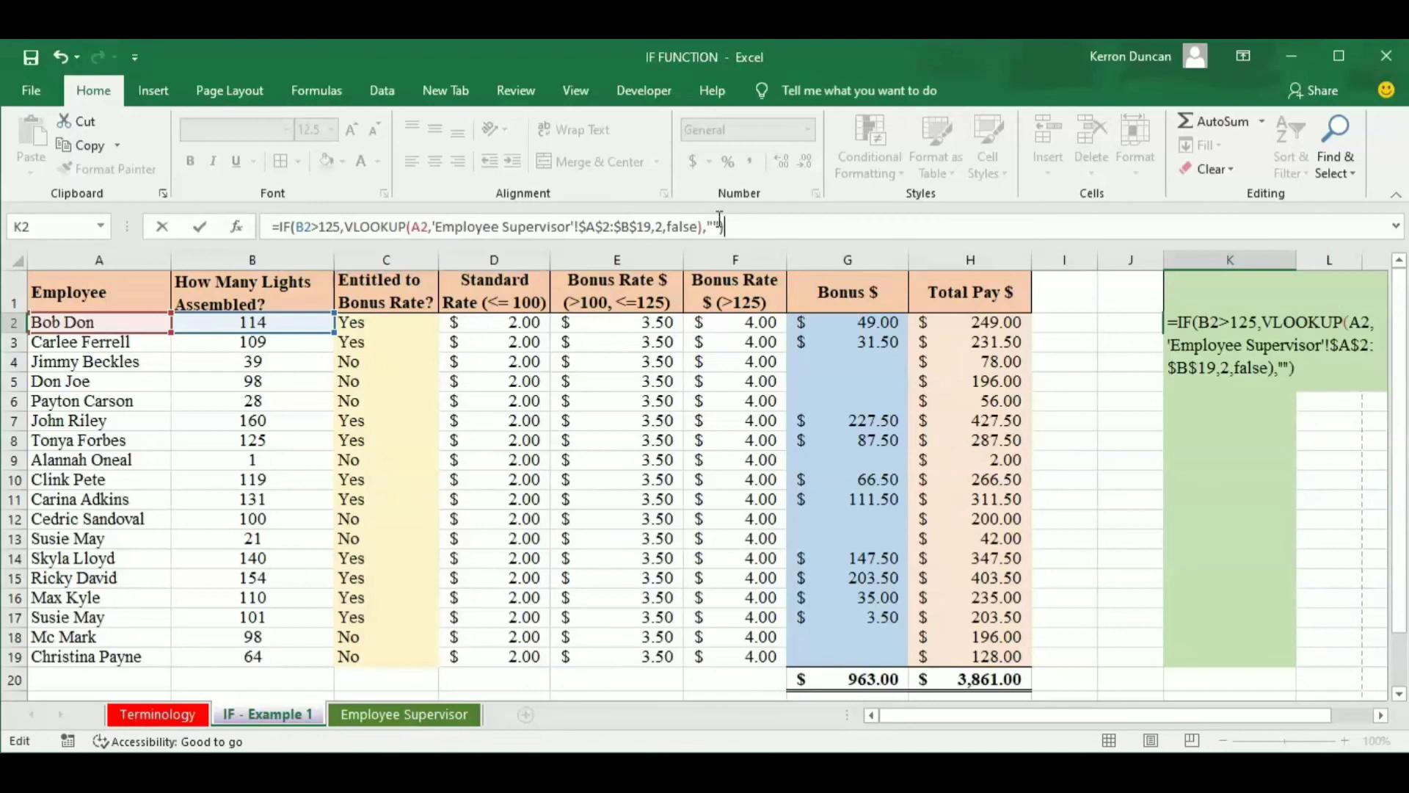
key(Return)
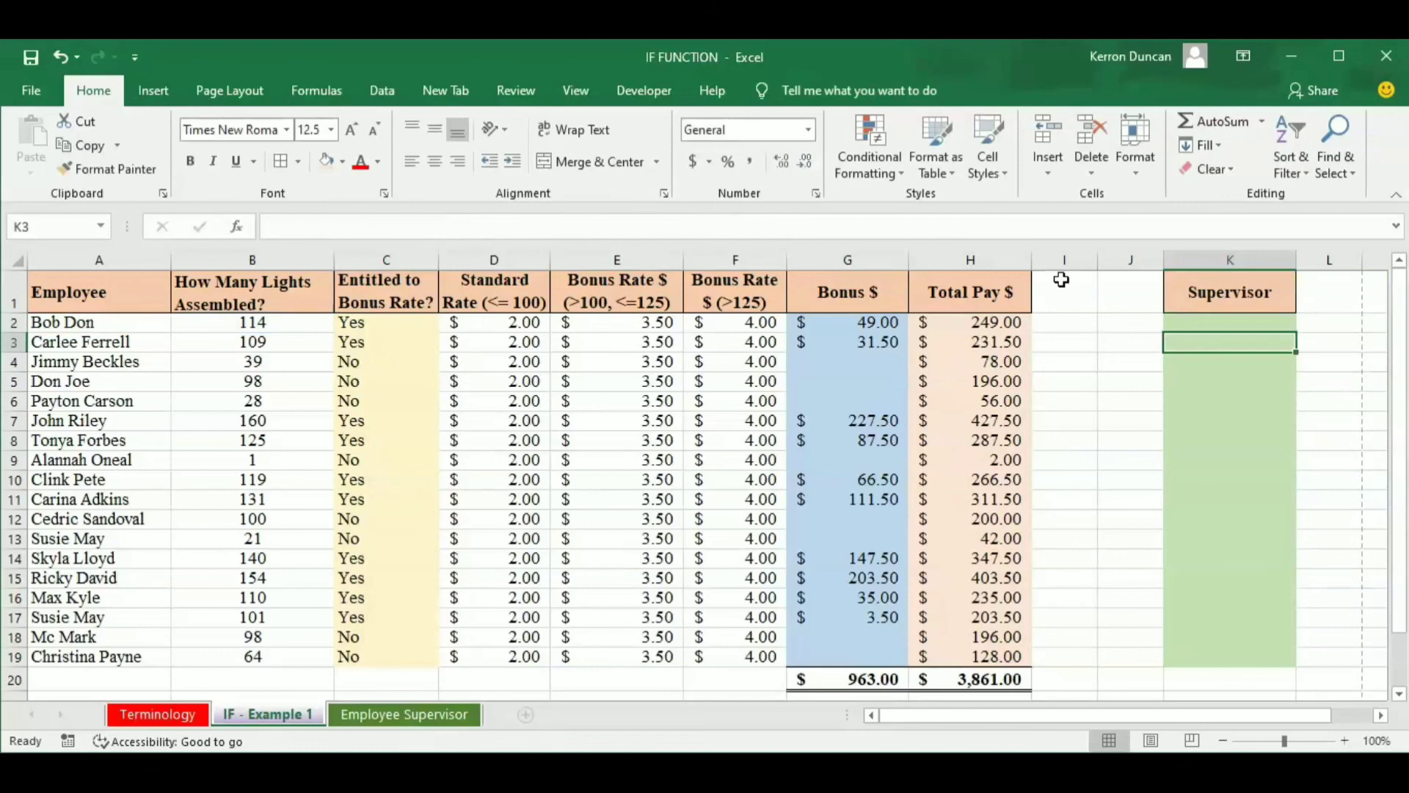
click(1227, 323)
drag(1296, 331, 1311, 582)
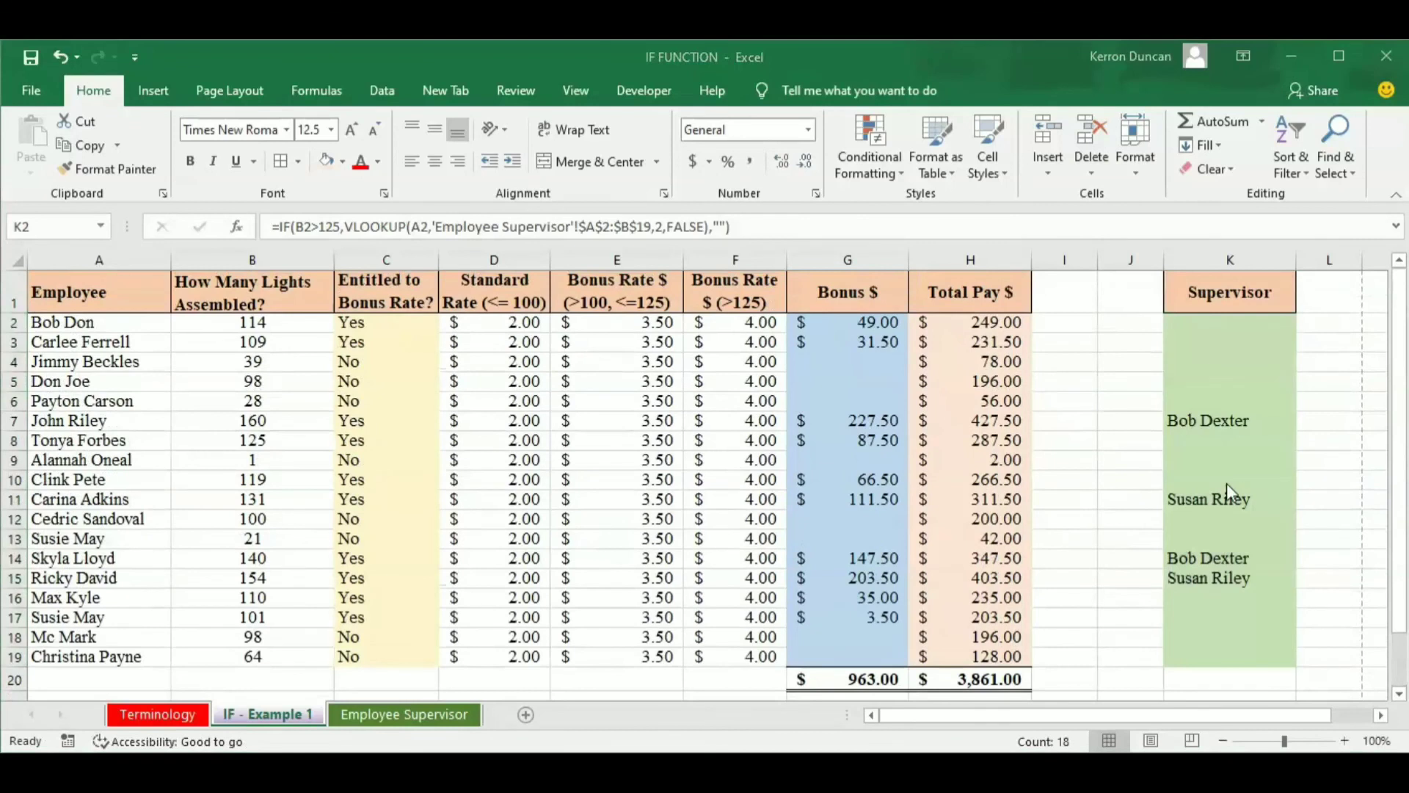